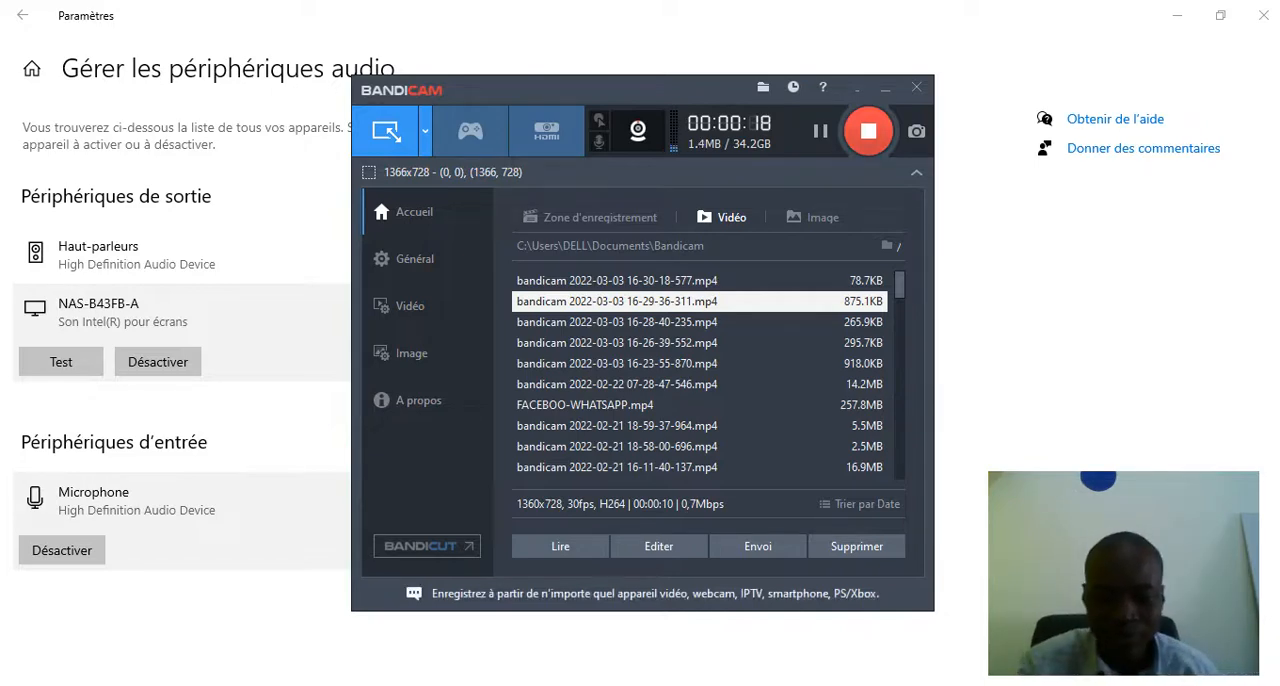
Switch to the browser, search Google for "canva" and open the Canva.com site from the results
key(alt+Tab)
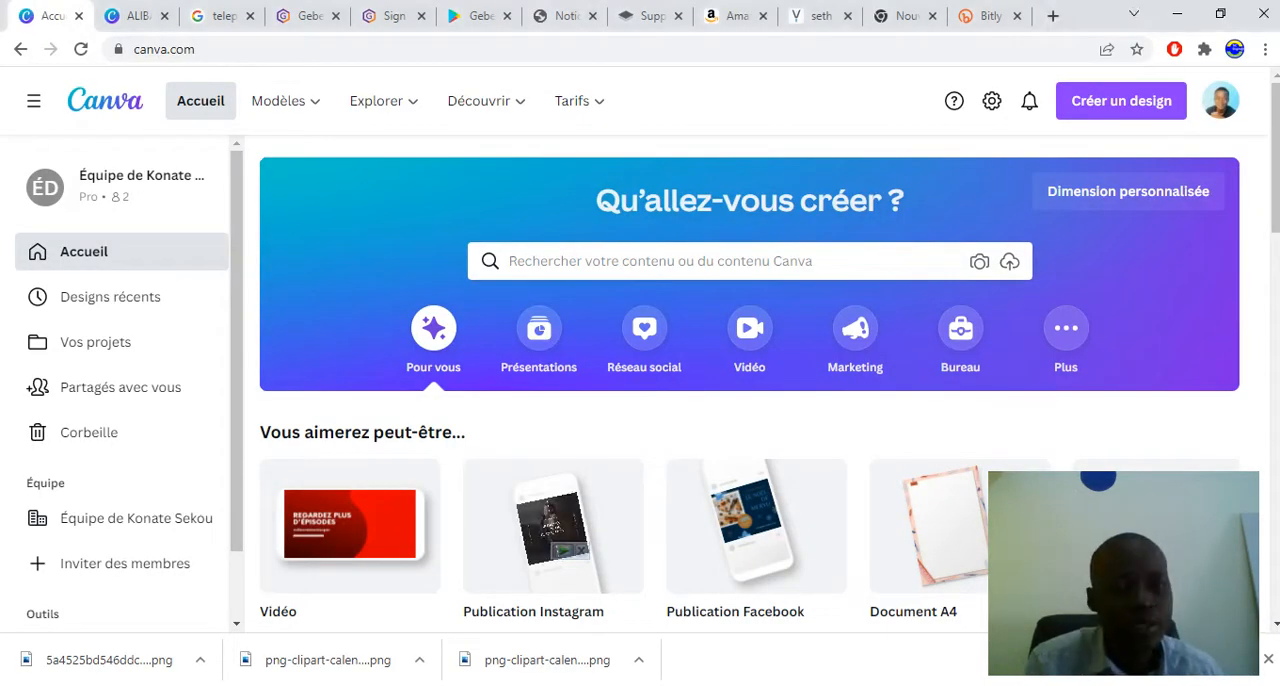
click(180, 49)
text(c)
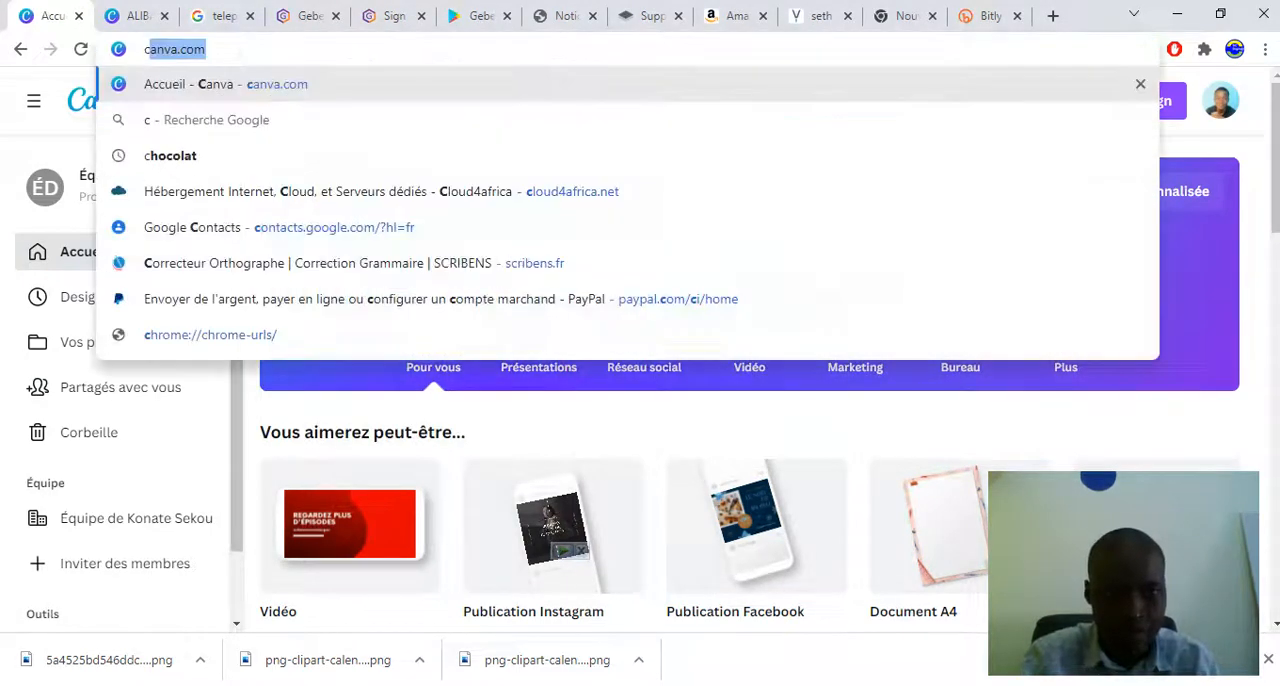
text(anvas)
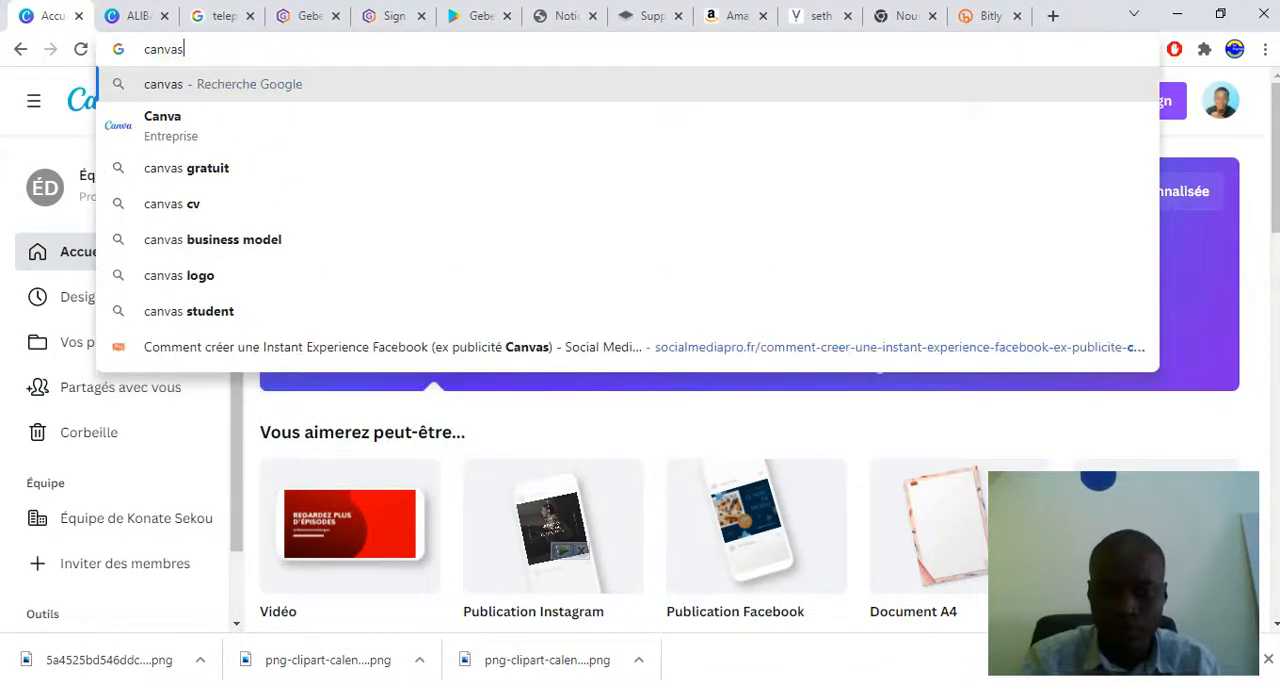
key(BackSpace)
key(Return)
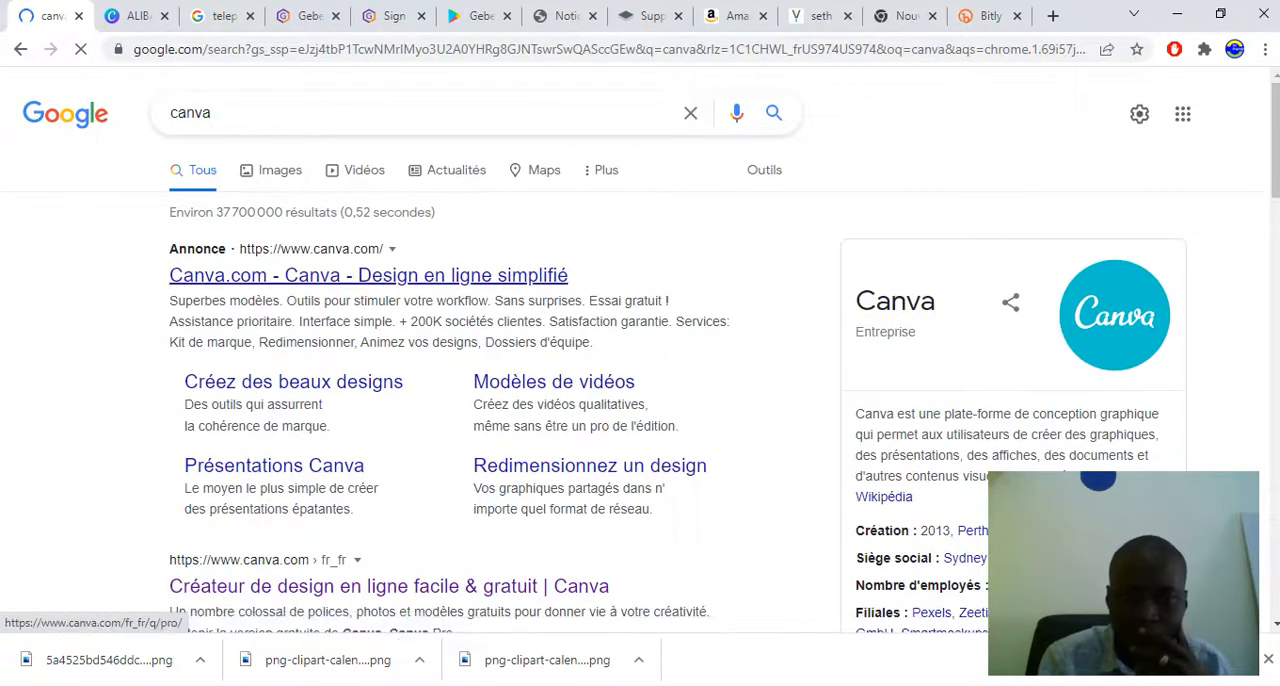
click(368, 275)
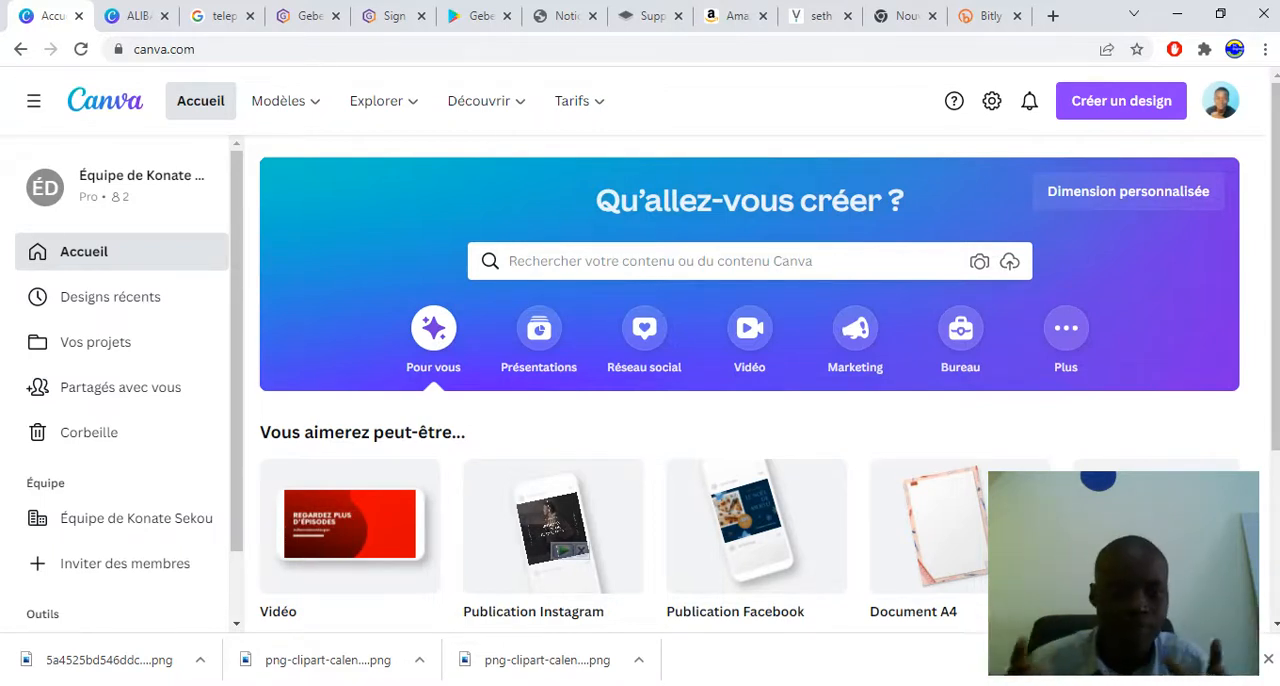
Open the Logo templates from the Business category and browse the gallery down to the construction logo
mouse_move(285, 100)
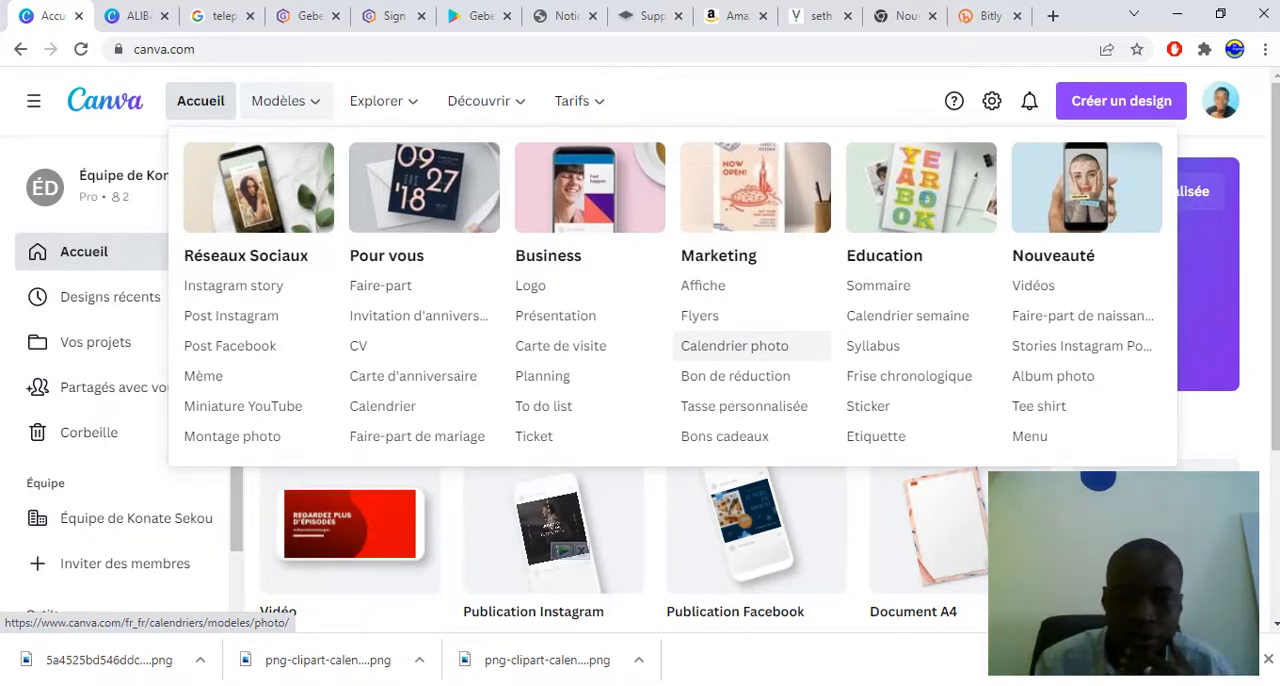
click(530, 285)
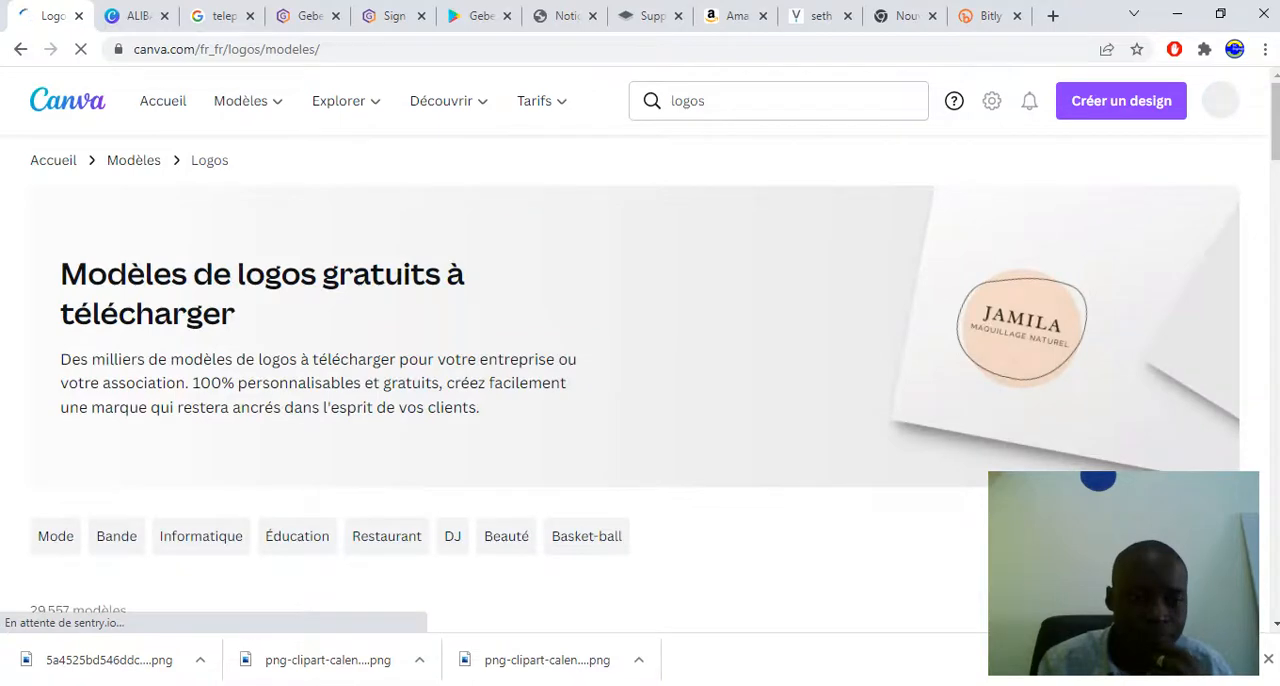
scroll(640, 350, down, 6)
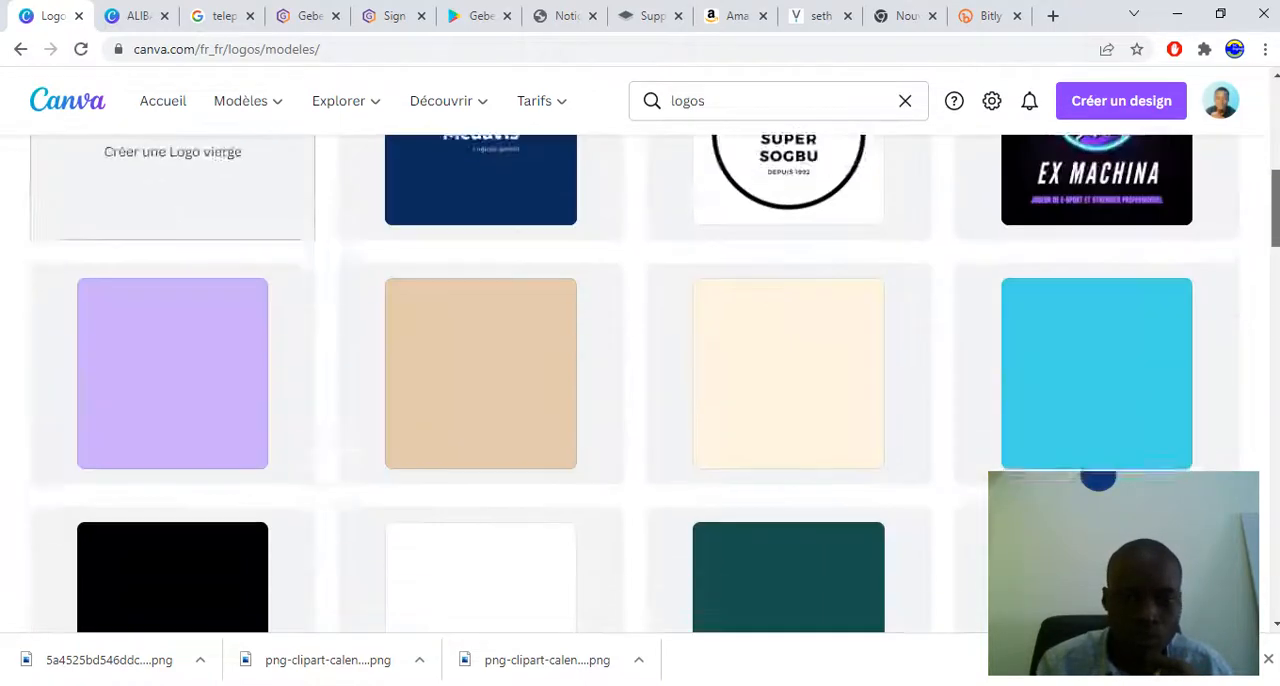
scroll(640, 380, up, 2)
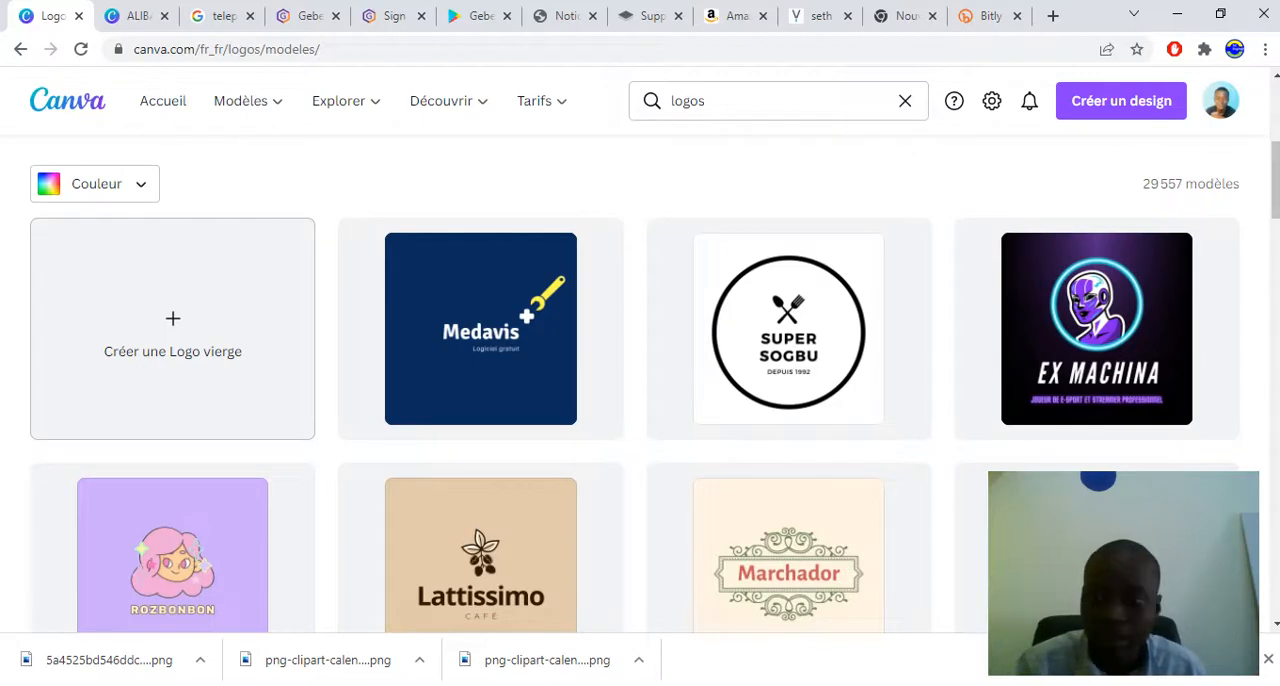
scroll(640, 380, down, 5)
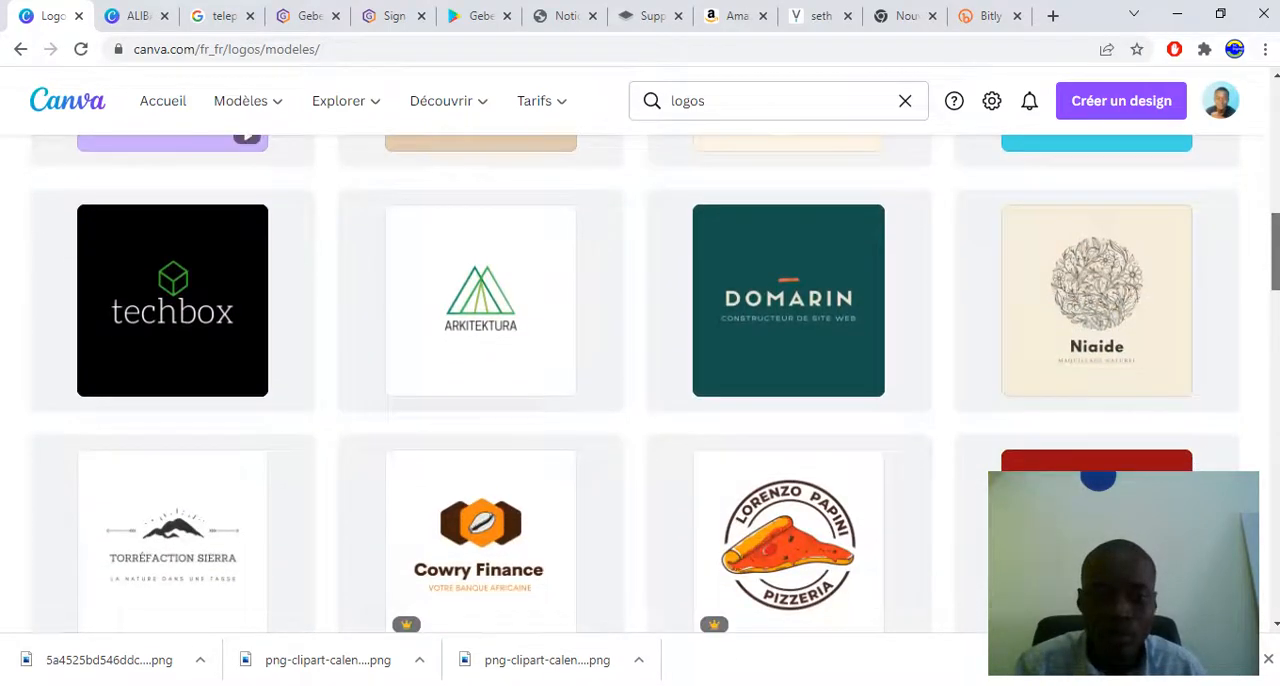
scroll(640, 380, down, 2)
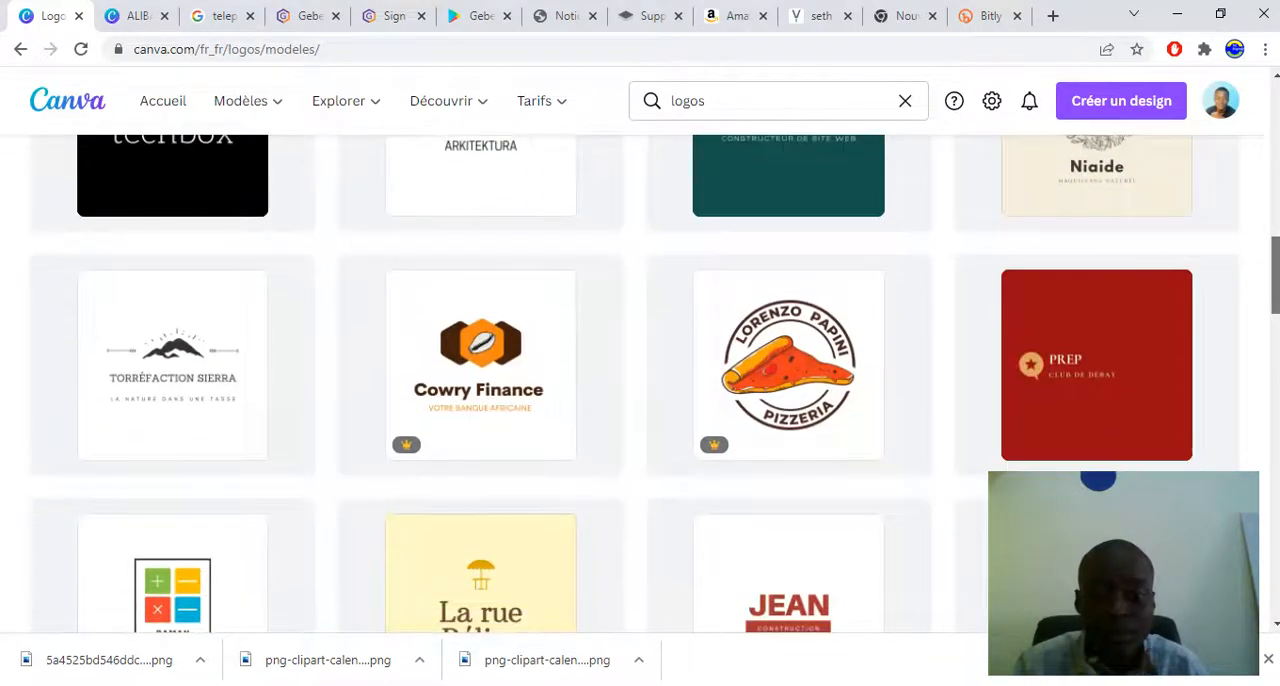
scroll(788, 360, down, 1)
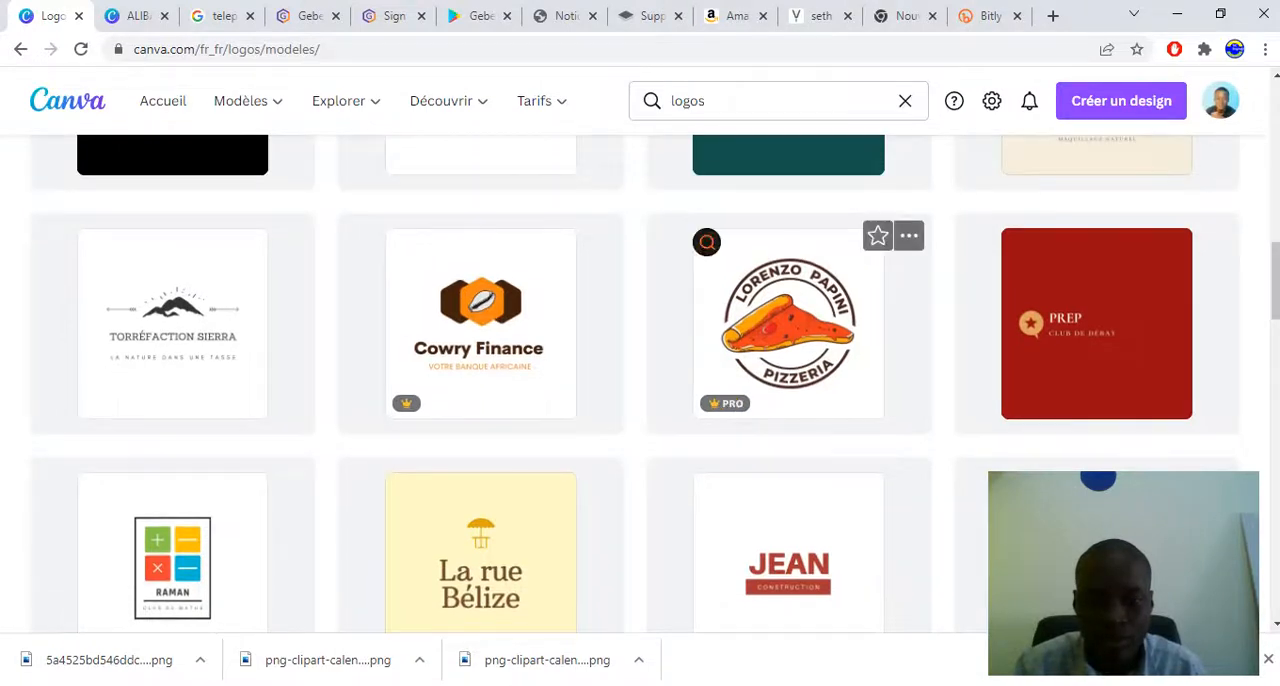
scroll(640, 384, down, 1)
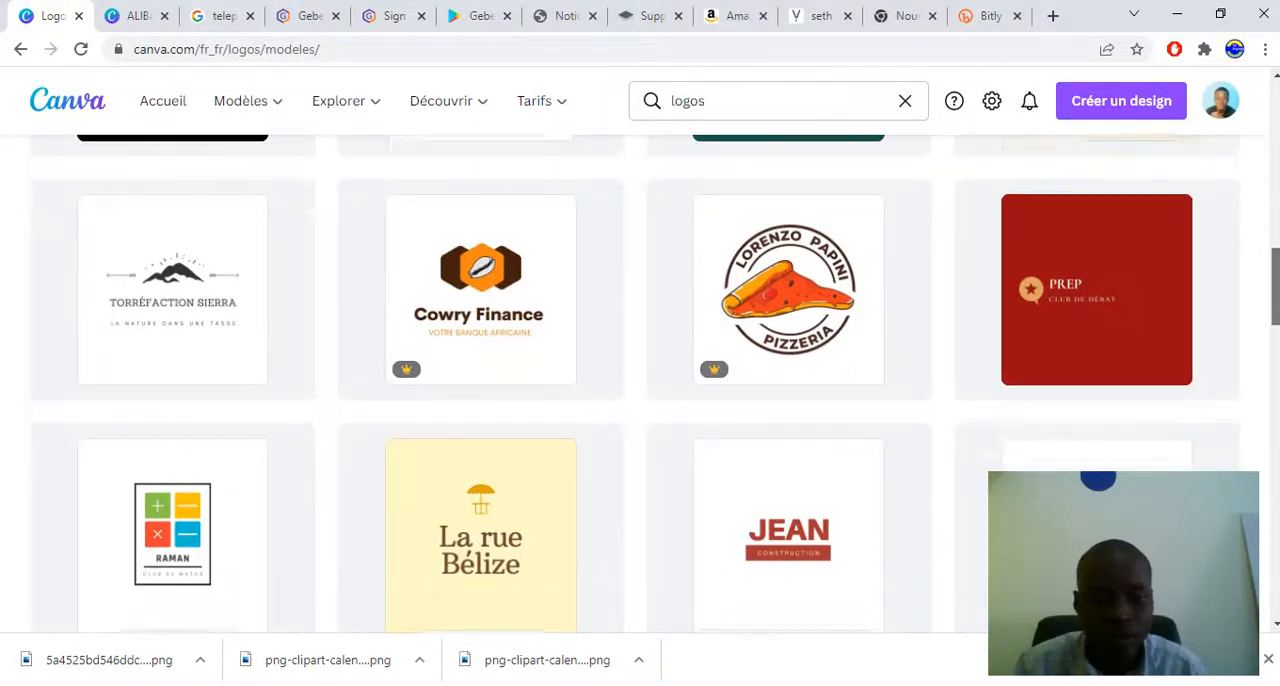
scroll(640, 384, down, 2)
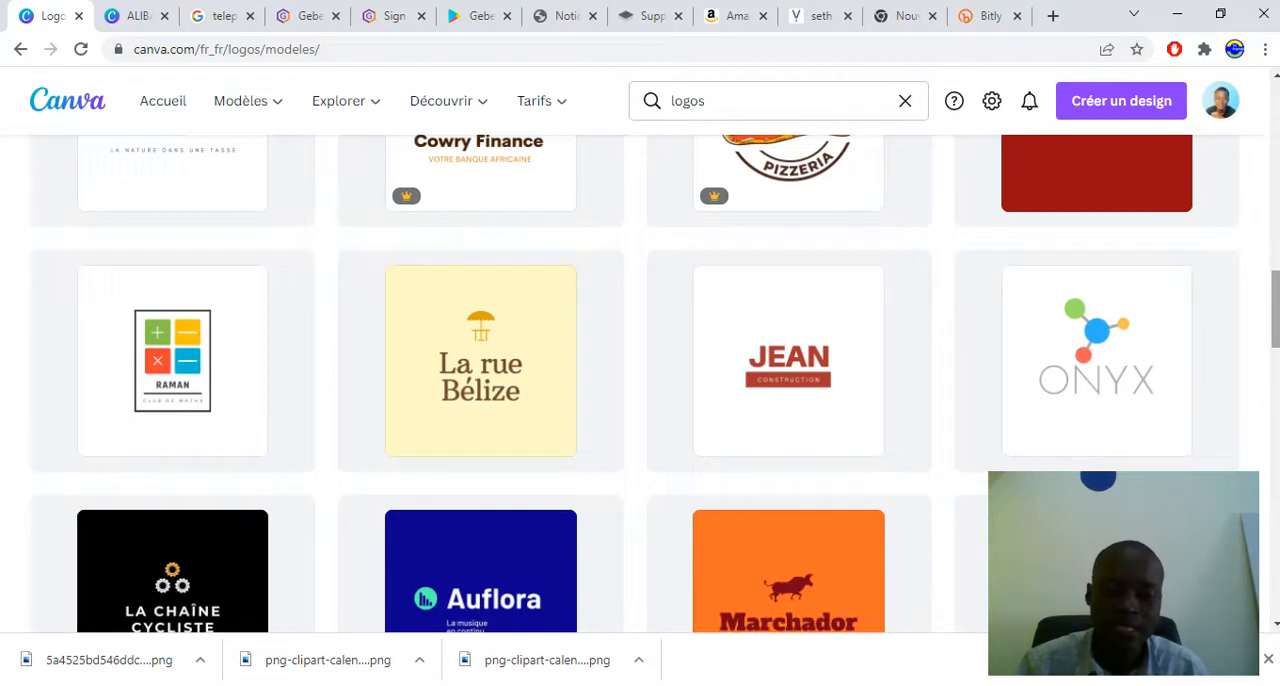
scroll(640, 384, down, 1)
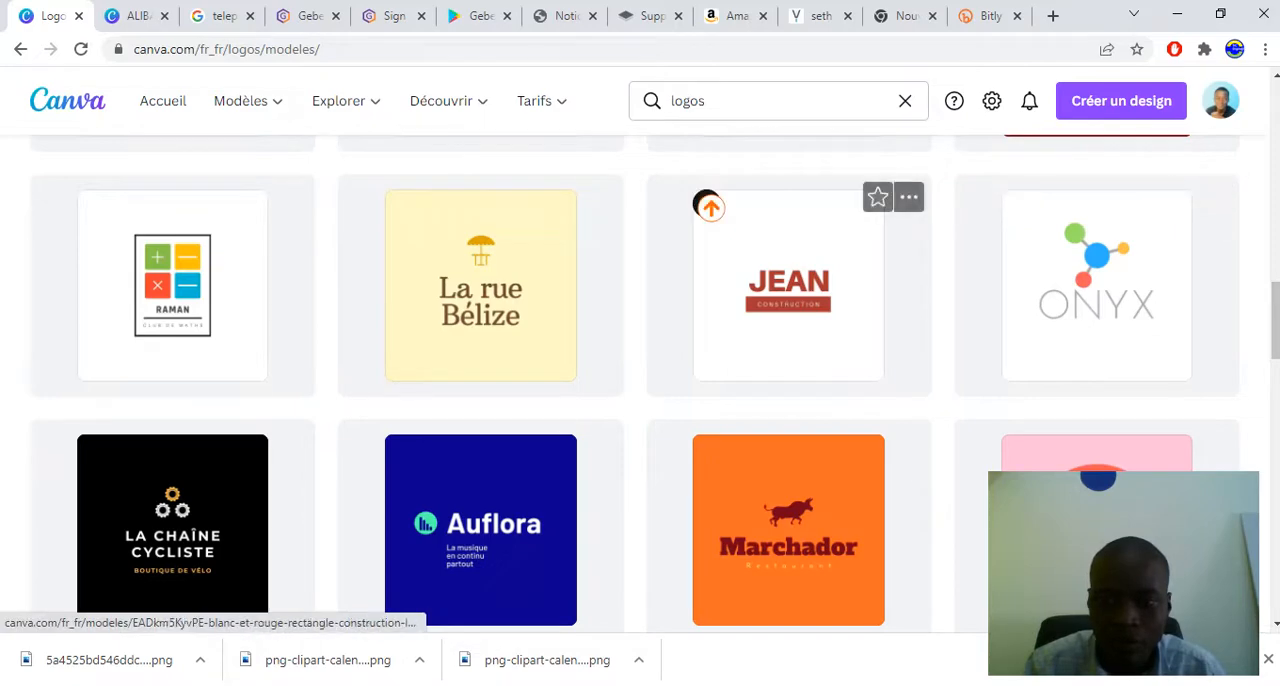
Open the "Blanc et Rouge Rectangle Construction Logo" template and start customizing it in the editor
click(706, 205)
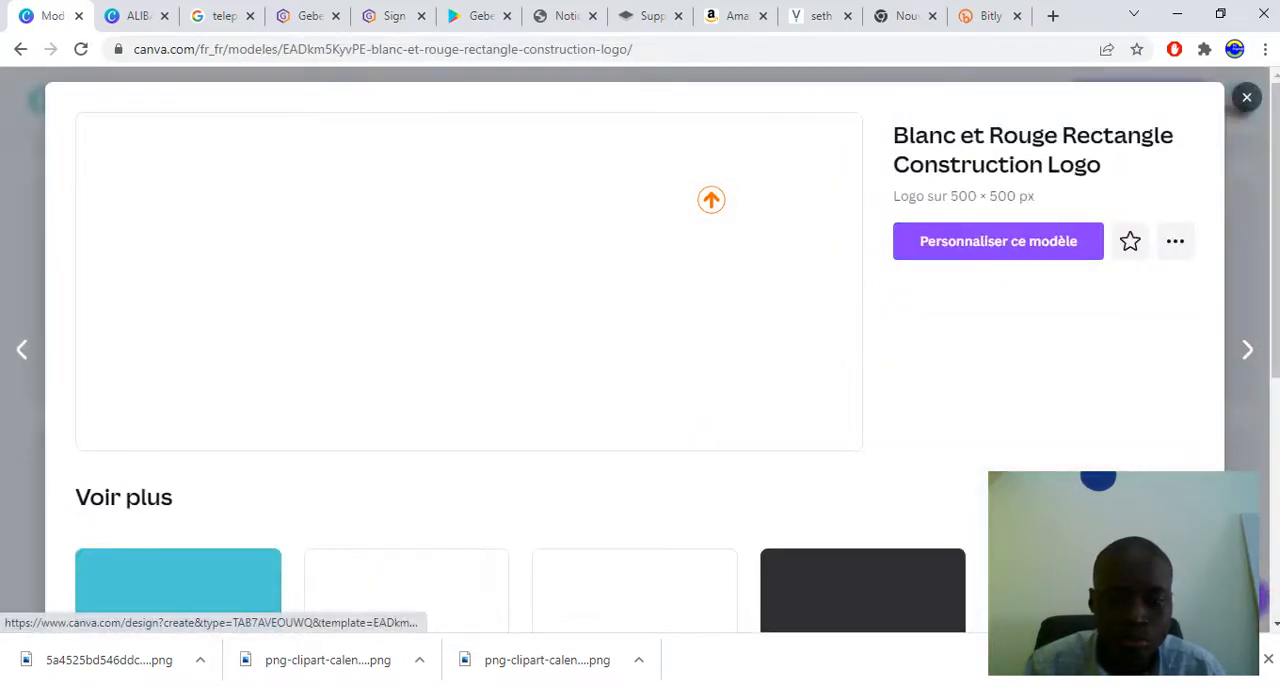
click(998, 241)
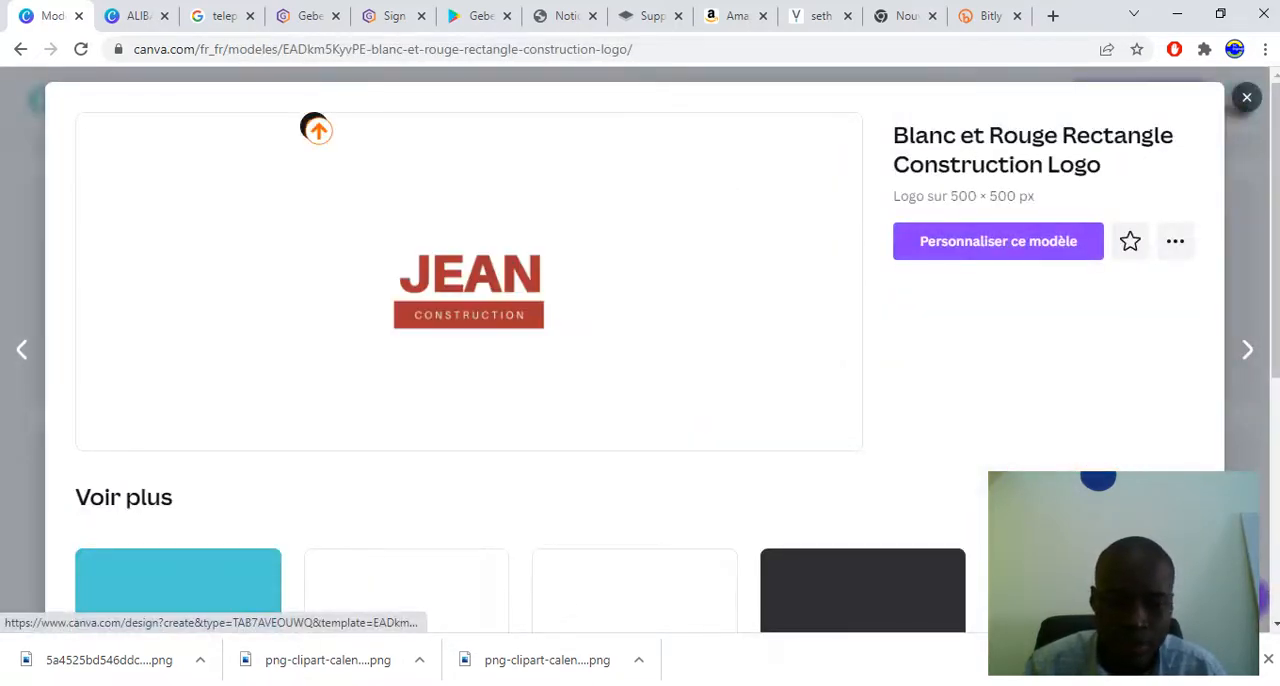
scroll(317, 129, down, 2)
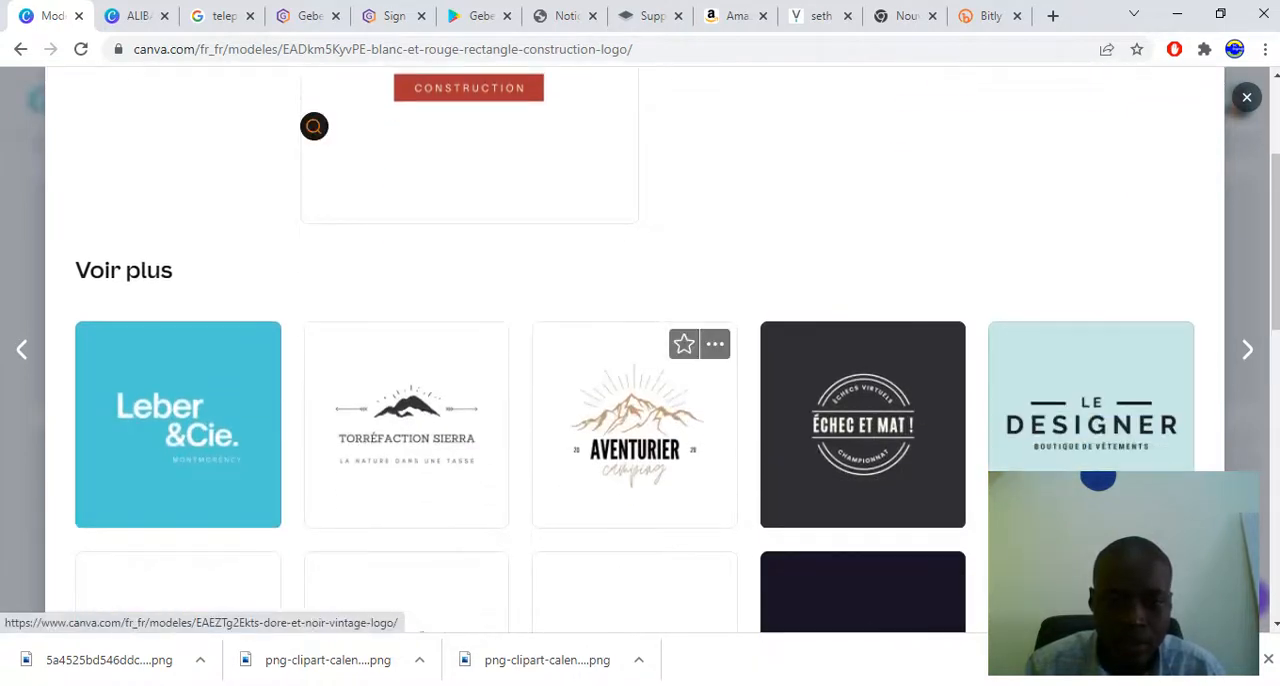
scroll(314, 126, up, 2)
click(998, 241)
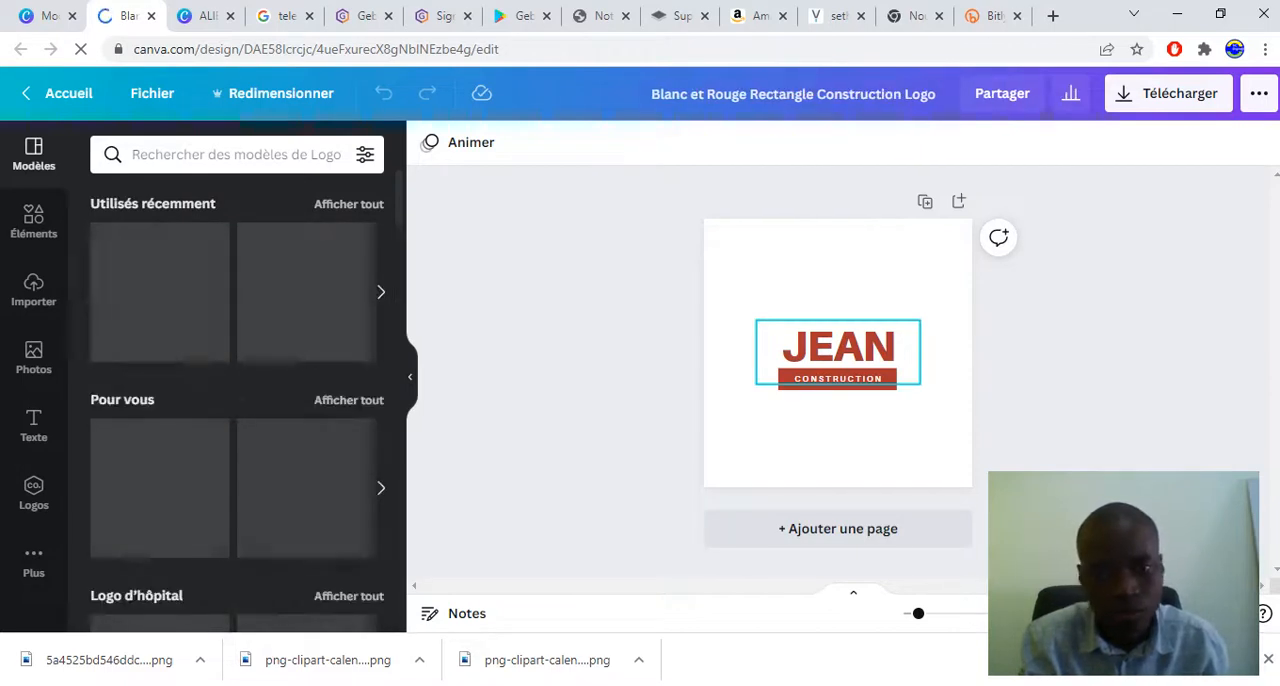
Replace the logo's large heading with the owner's first name in capitals and the CONSTRUCTION tagline with DIGITALIST
double_click(838, 347)
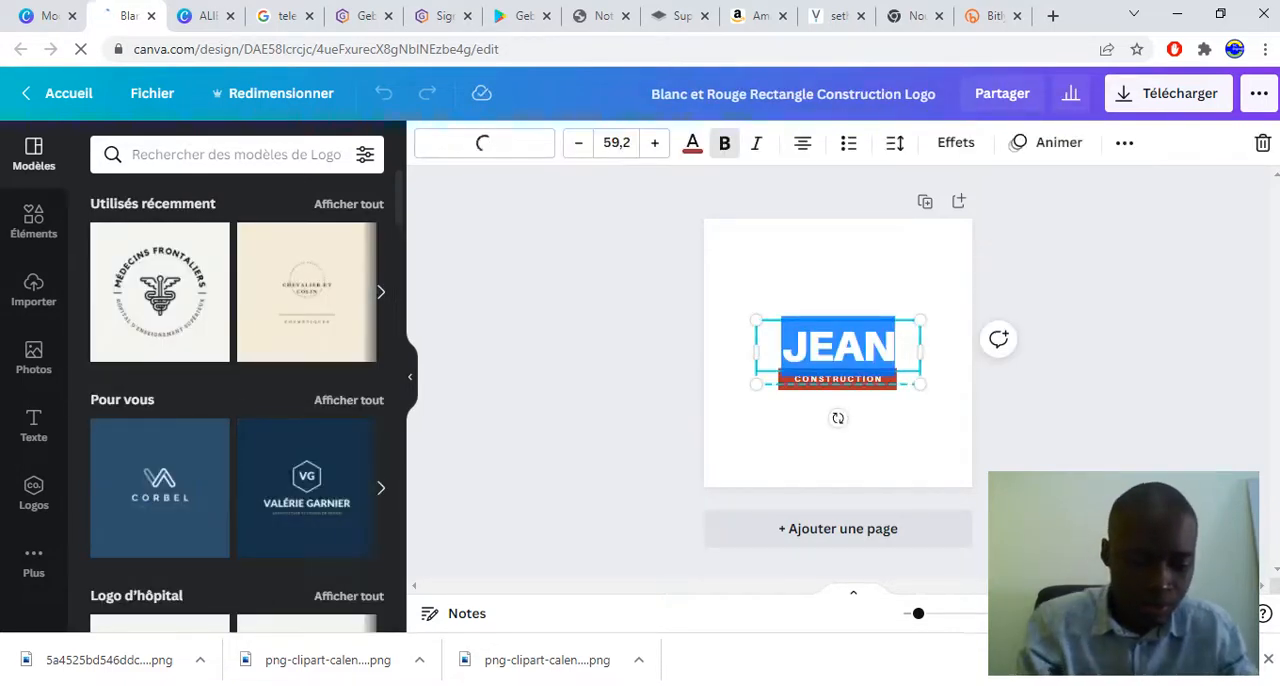
text(SEKOU)
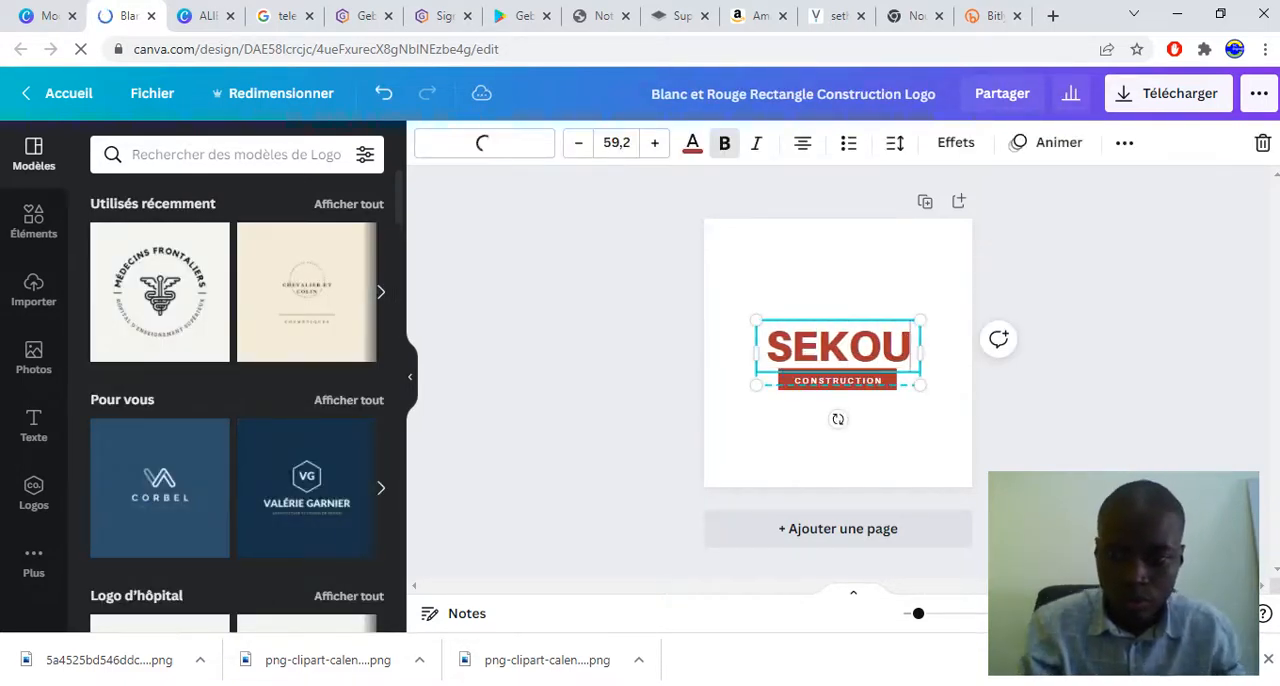
click(838, 446)
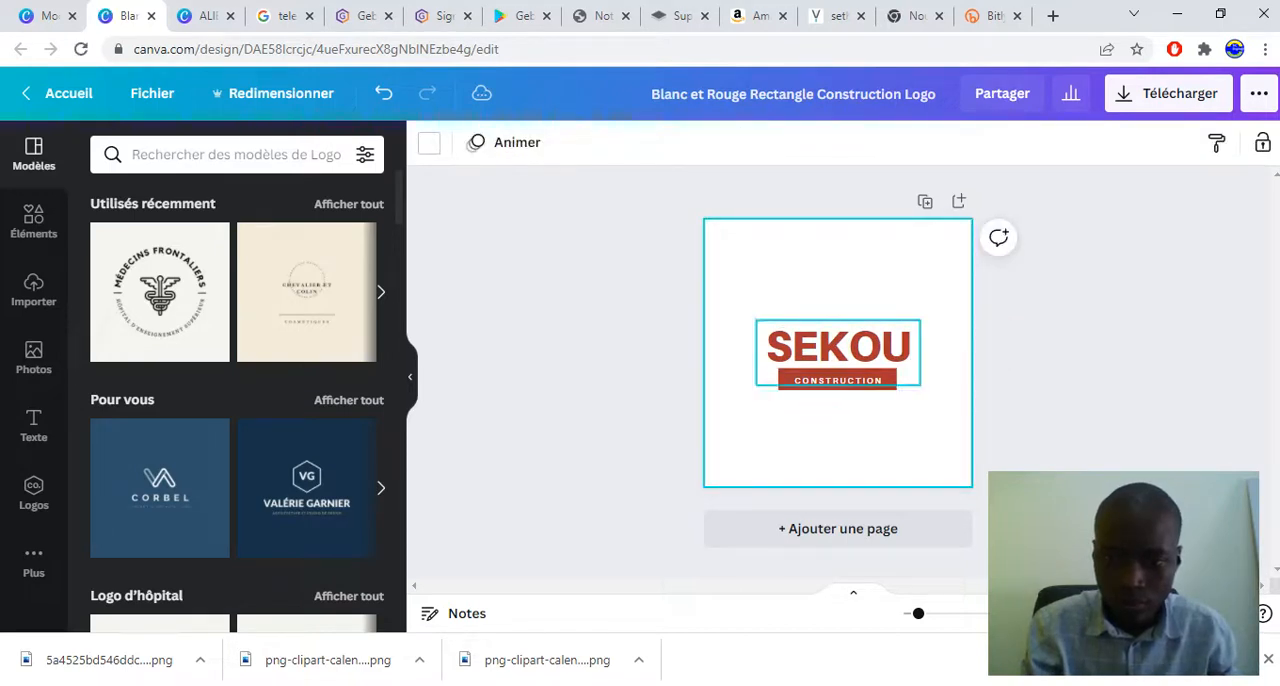
double_click(838, 380)
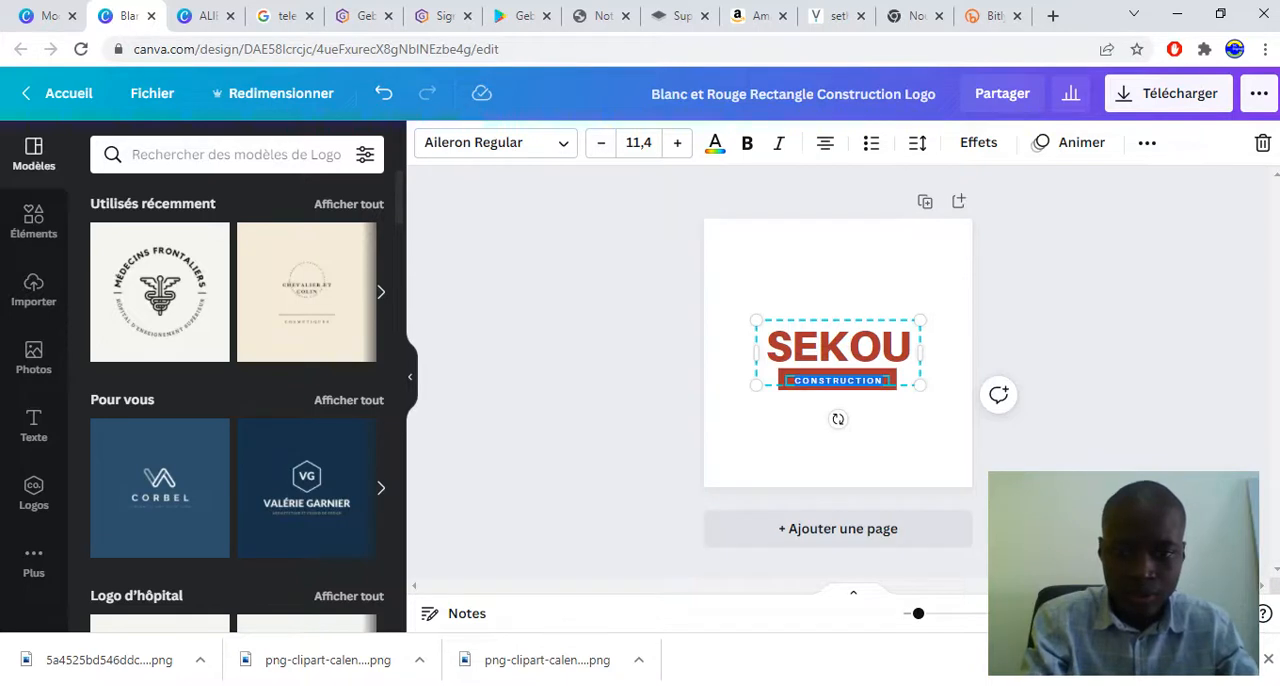
text(DIGITALIST)
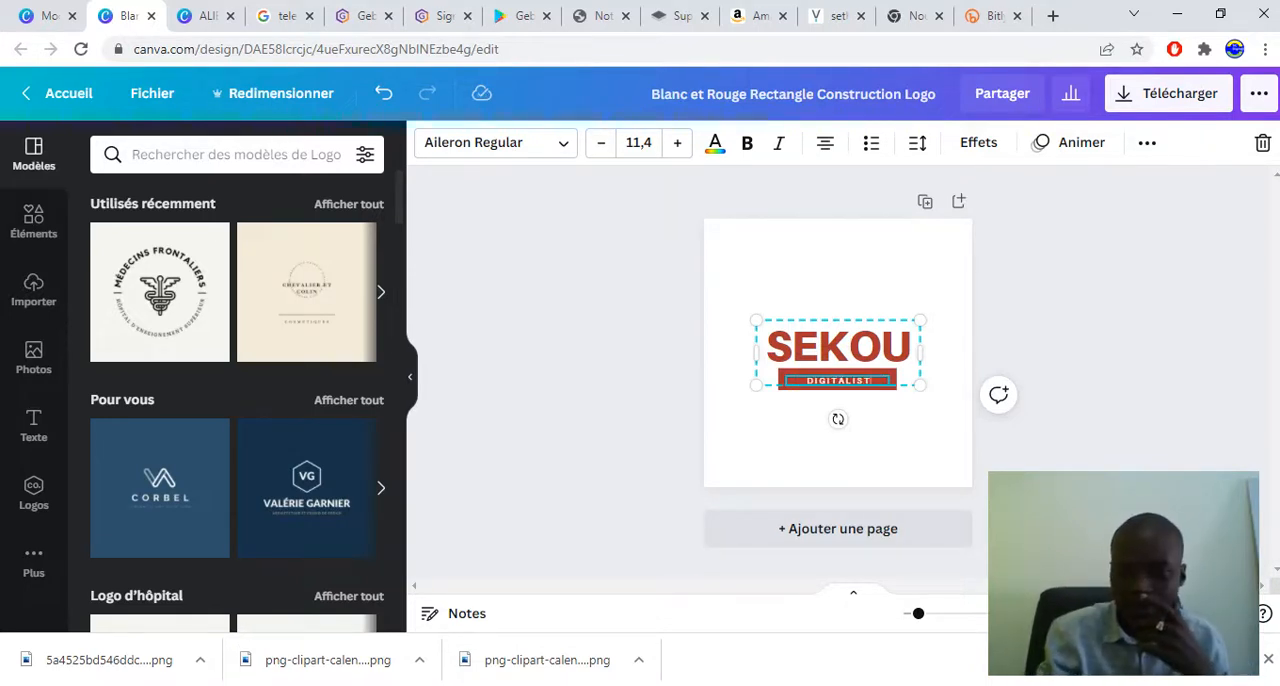
key(Escape)
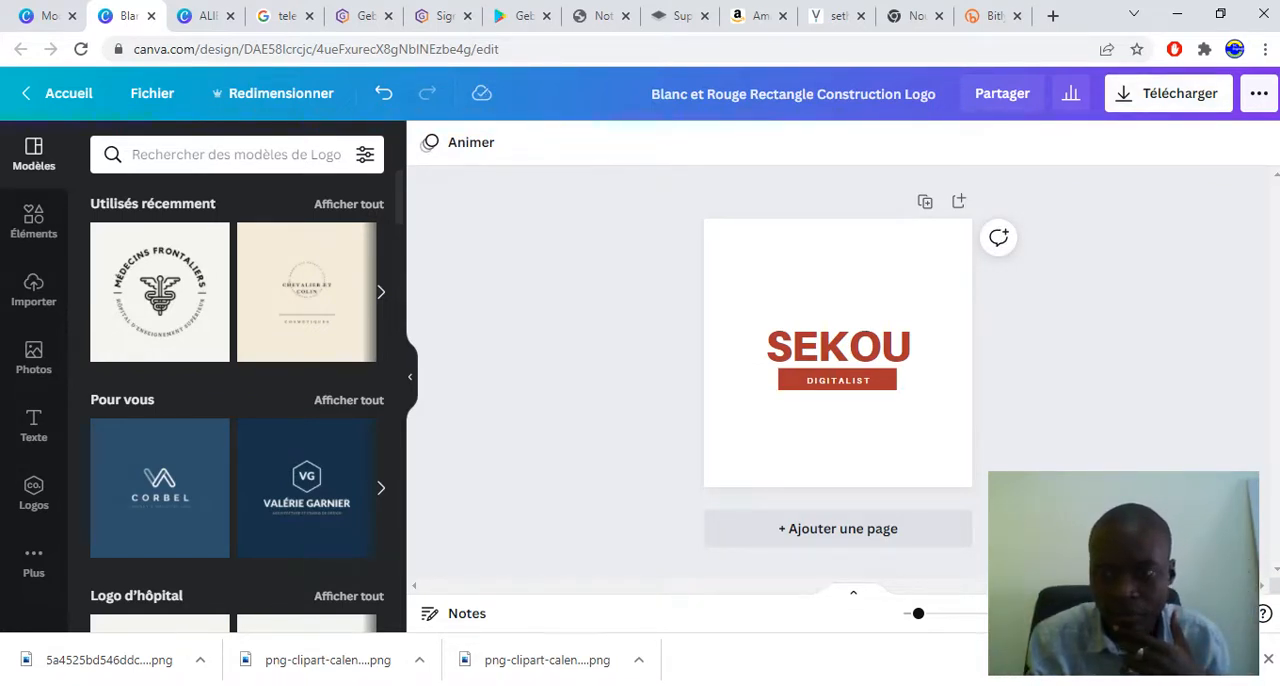
Download the finished logo as a PNG file, then open the downloaded image and close its viewer
click(1168, 93)
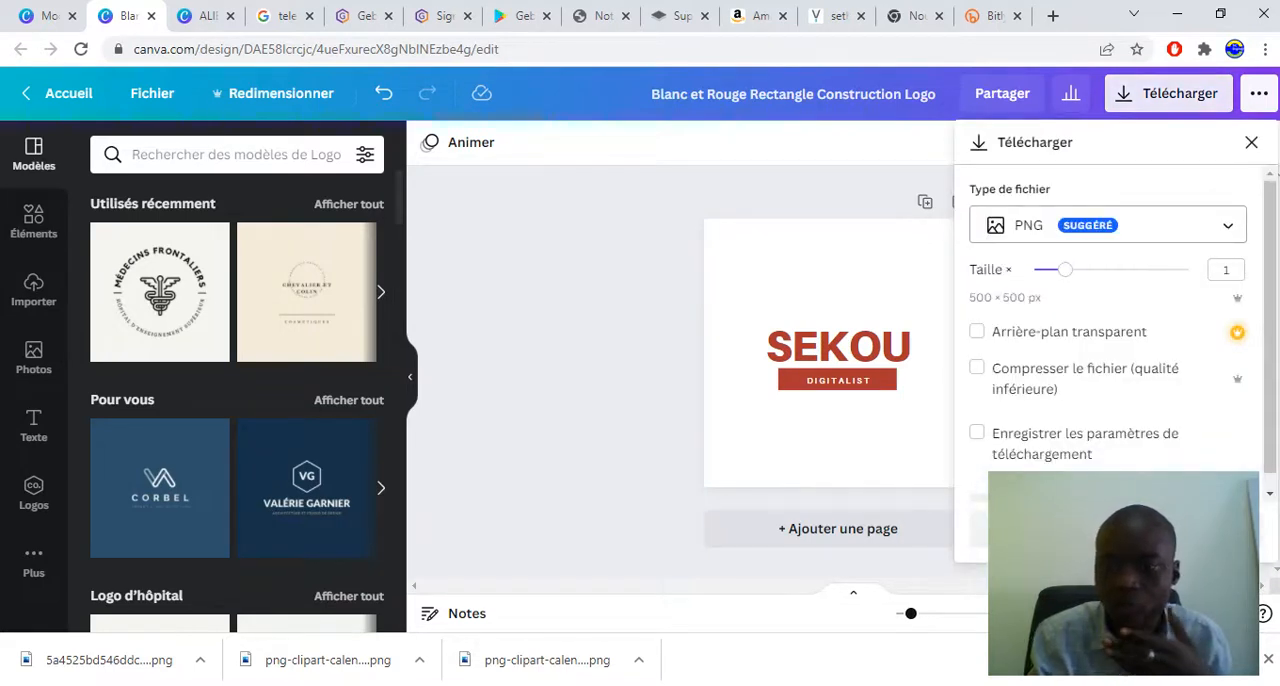
click(1115, 225)
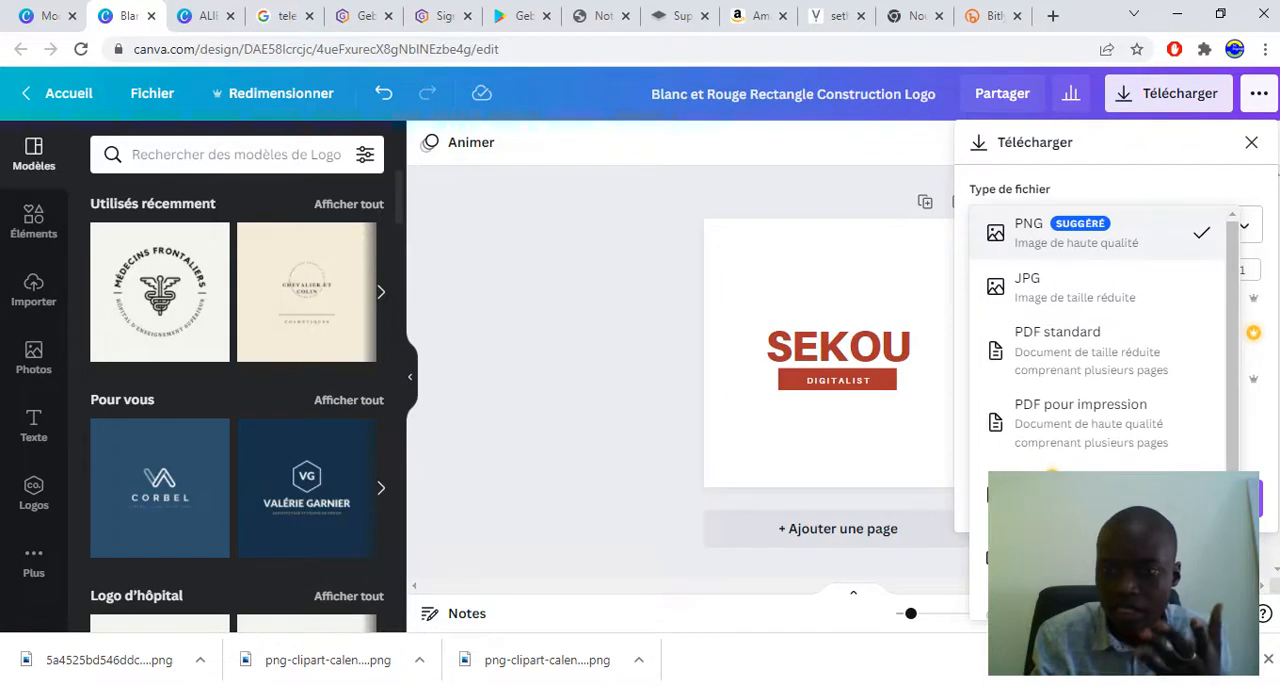
click(1097, 232)
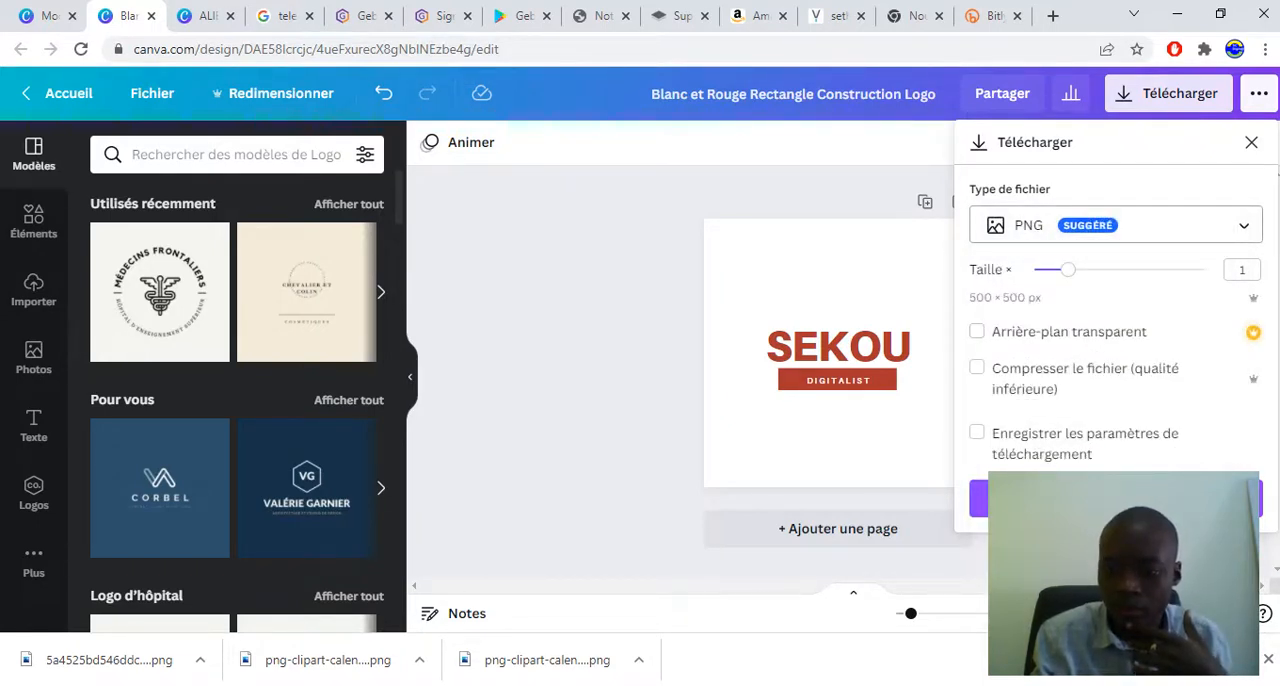
click(979, 498)
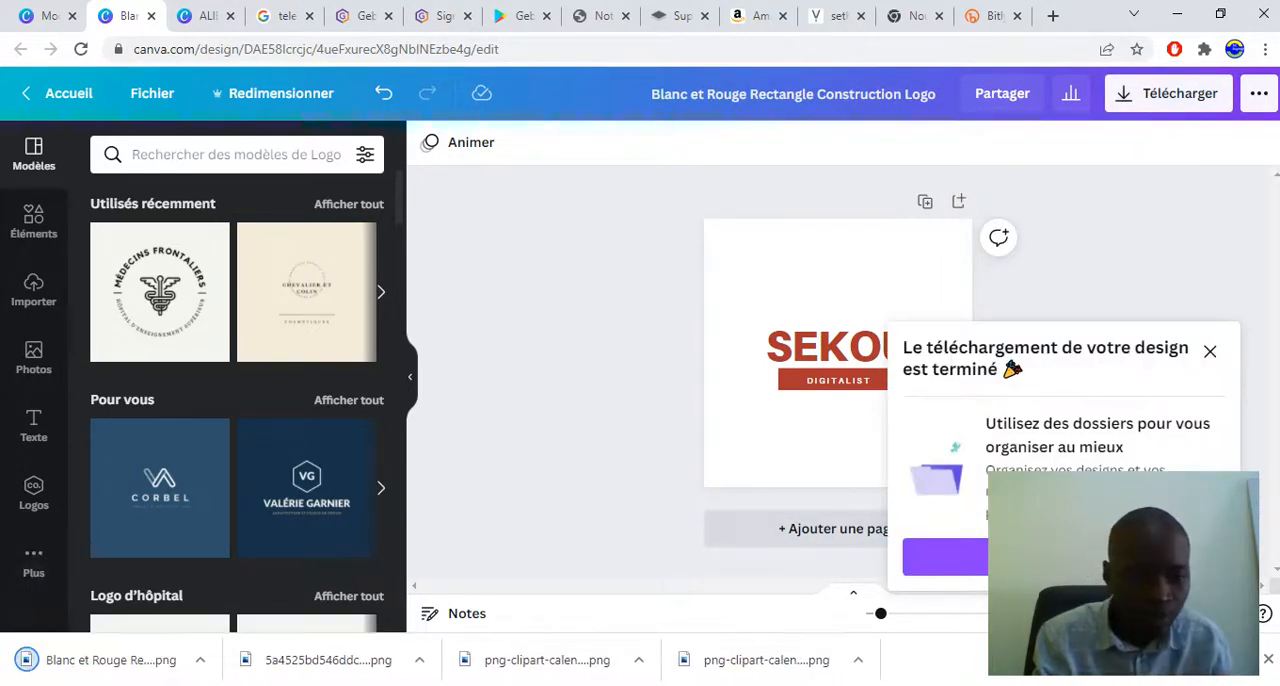
click(110, 660)
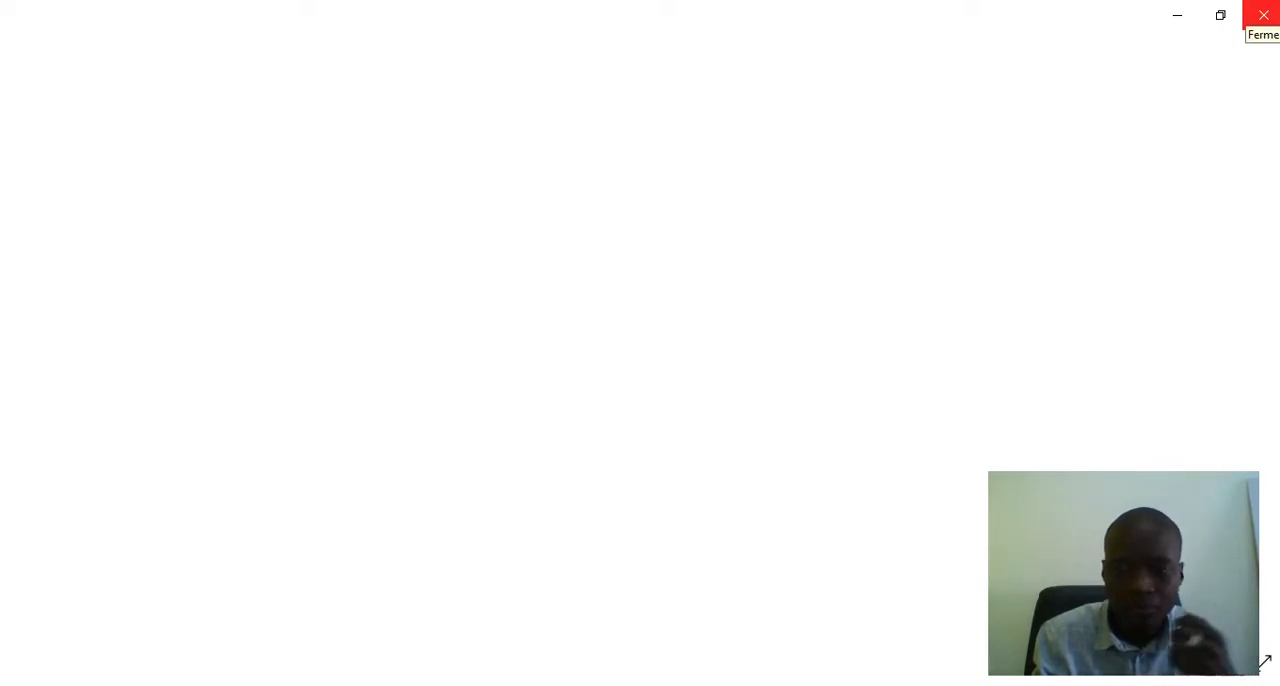
click(1263, 15)
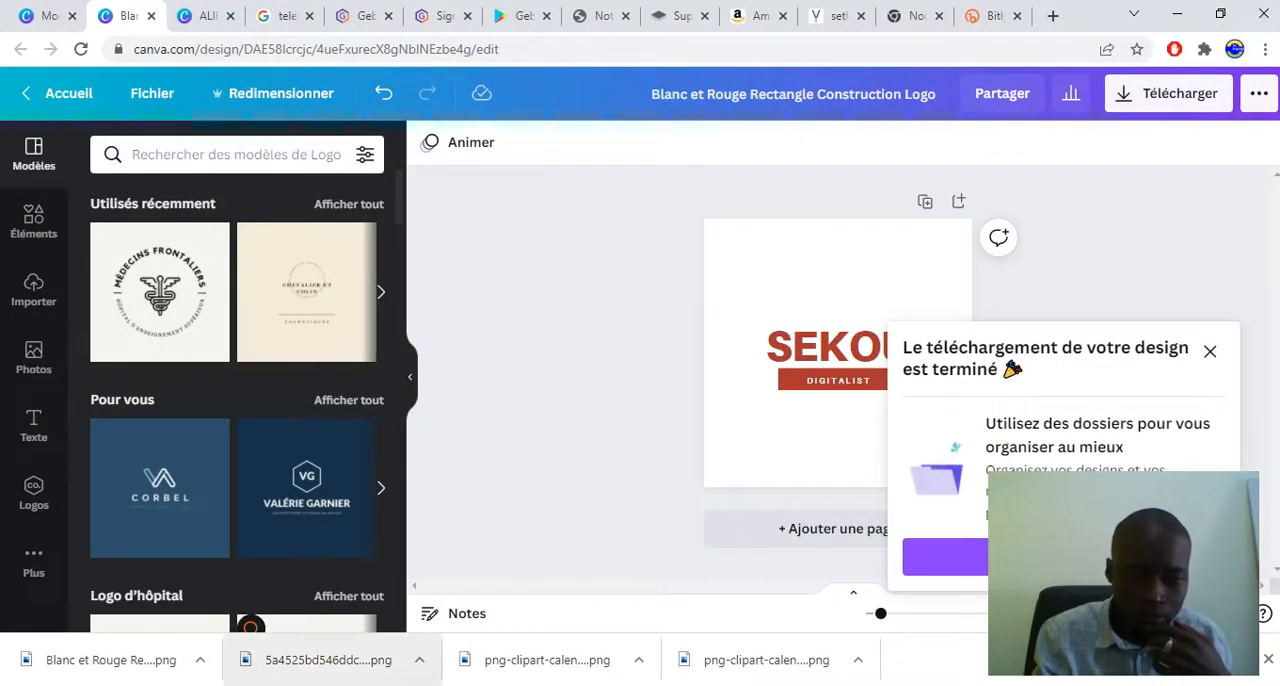
Switch to File Explorer and open "Blanc et Rouge Rectangle Construction Logo.png" from the Téléchargements folder for editing in Photos
key(alt+Tab)
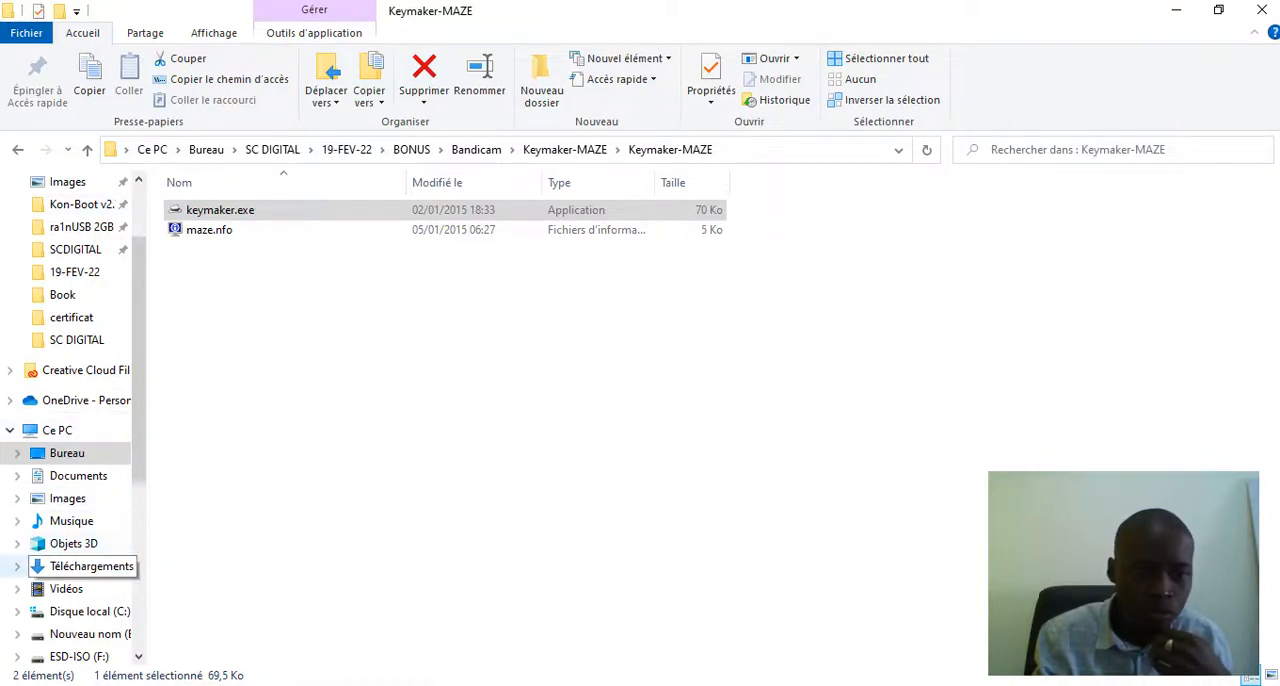
click(90, 566)
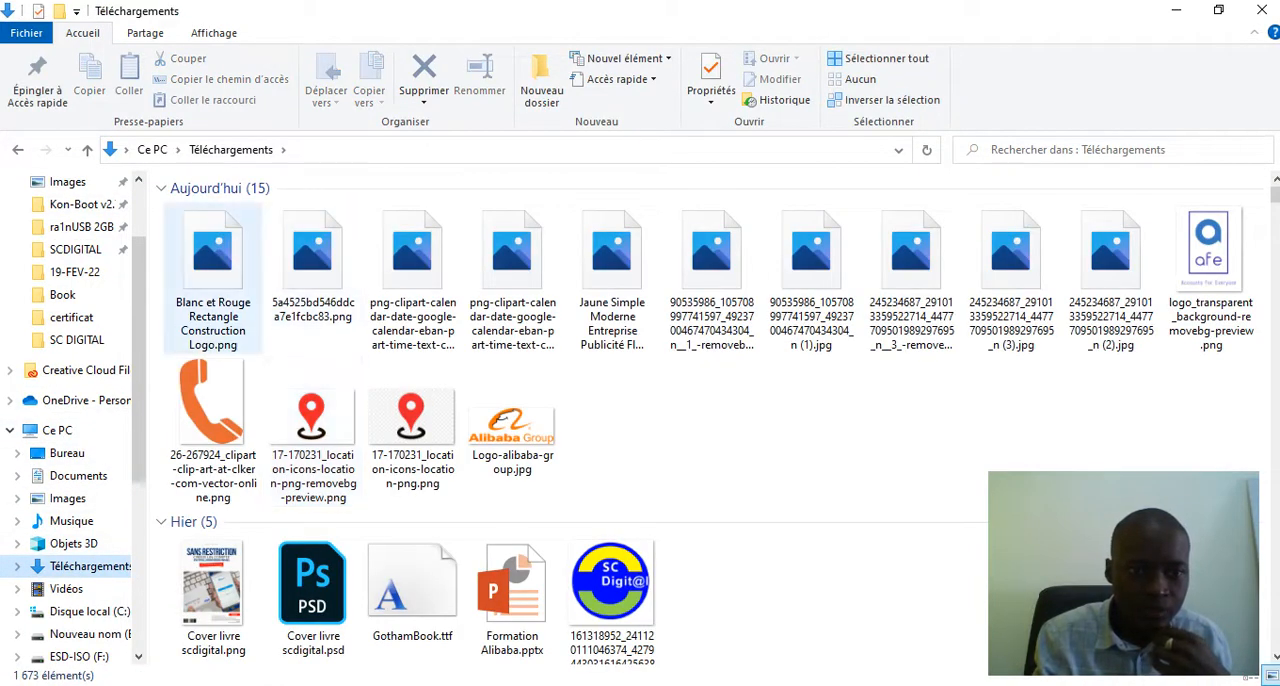
click(213, 278)
right_click(213, 278)
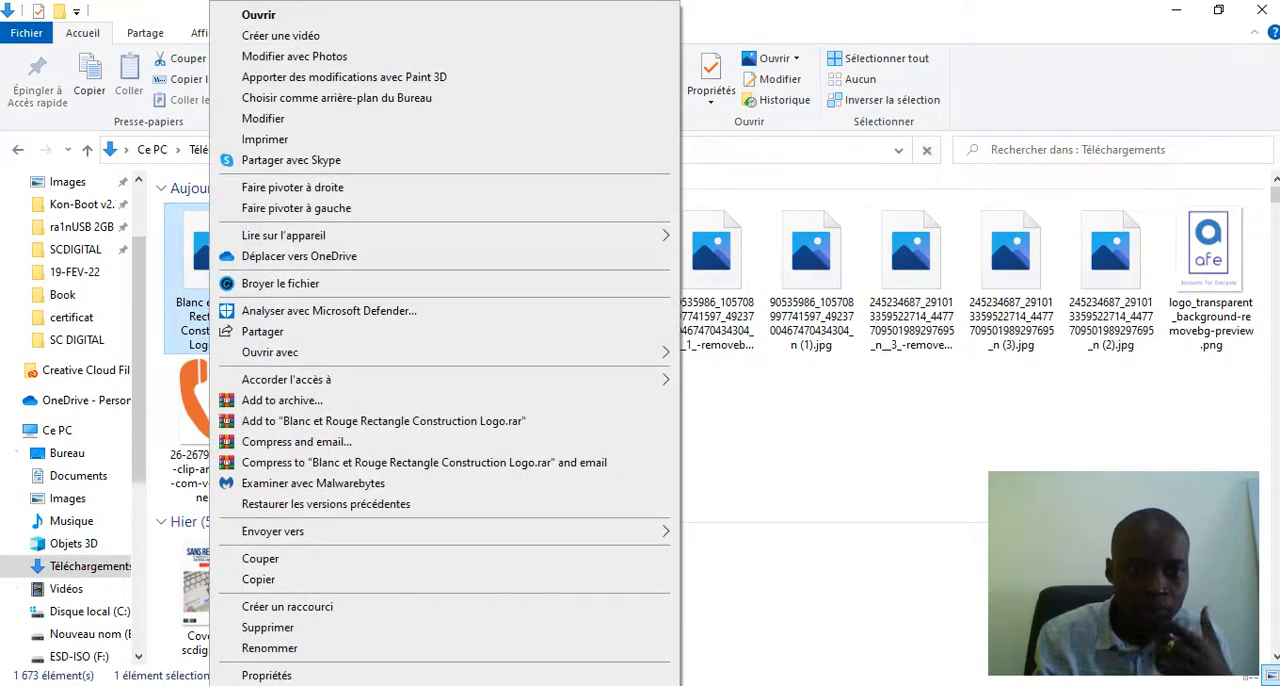
click(294, 57)
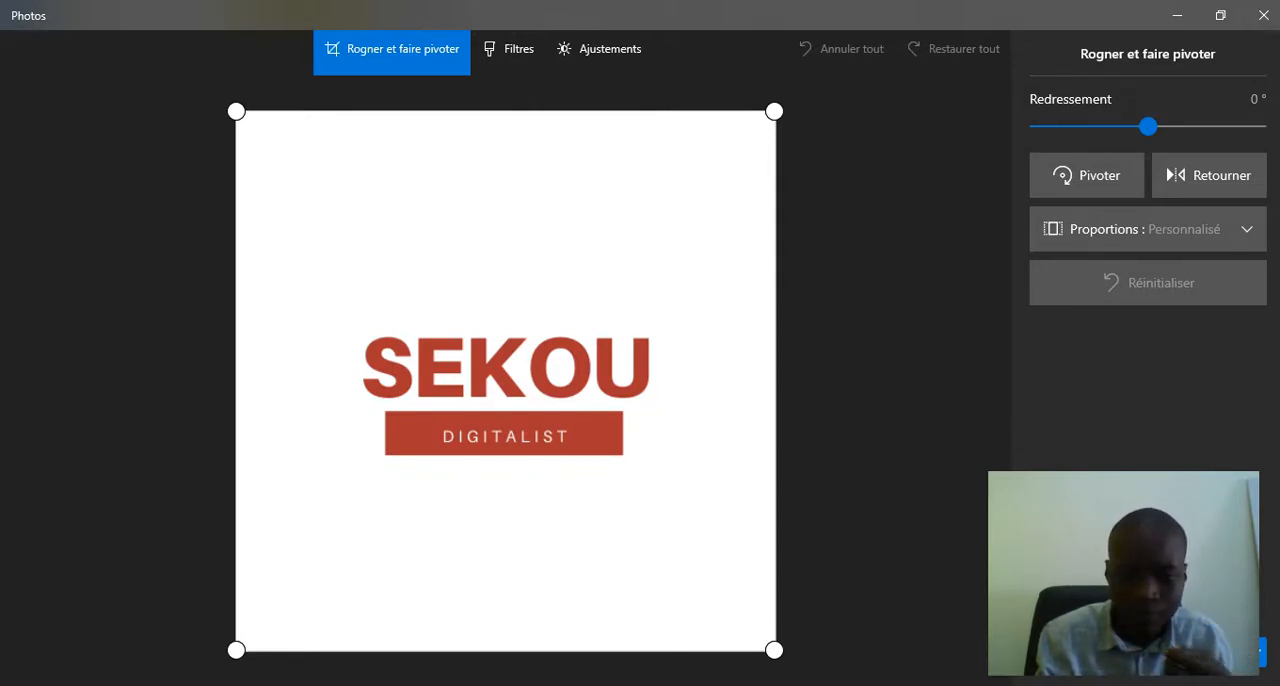
Close the Photos editor, switch back to Canva in the browser and open the Flyers template category
click(1264, 15)
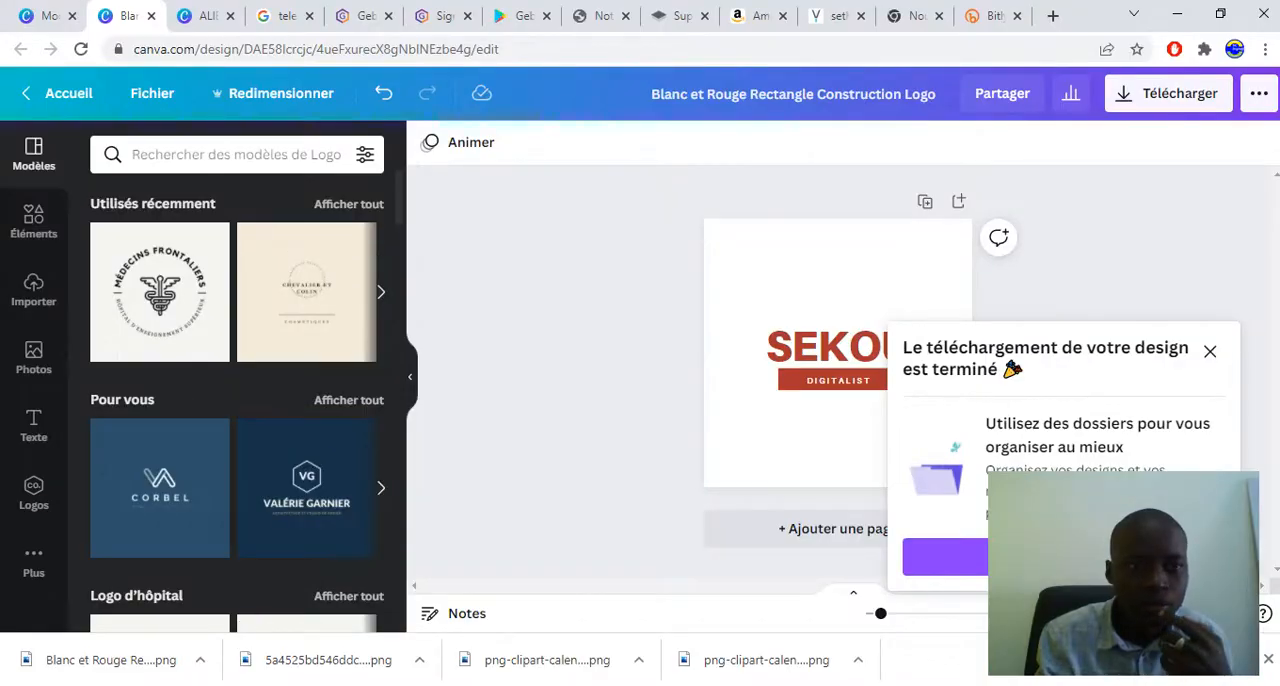
click(60, 93)
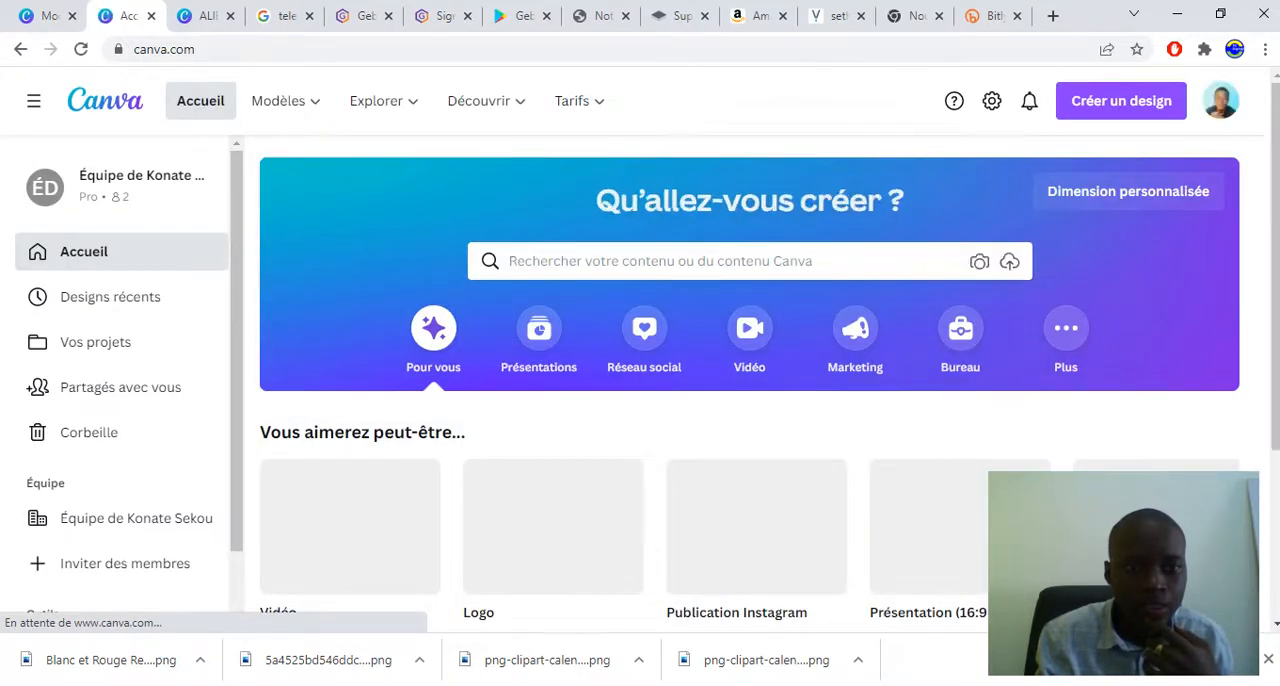
mouse_move(286, 101)
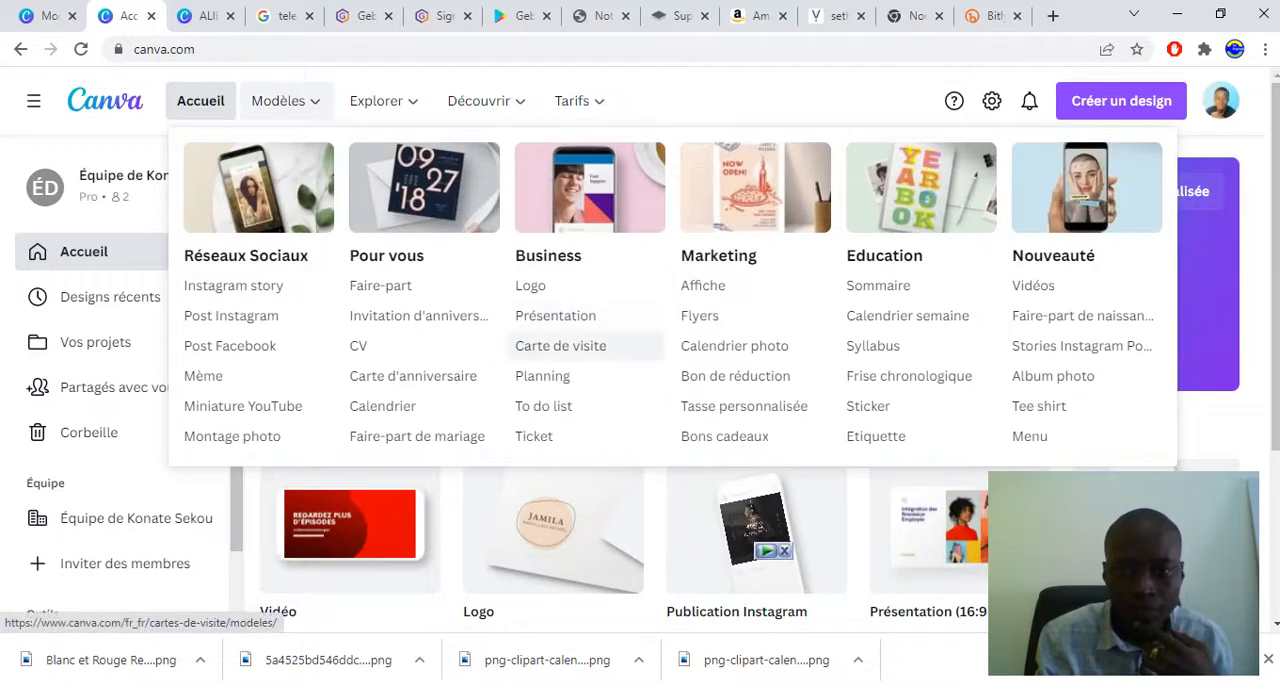
click(700, 315)
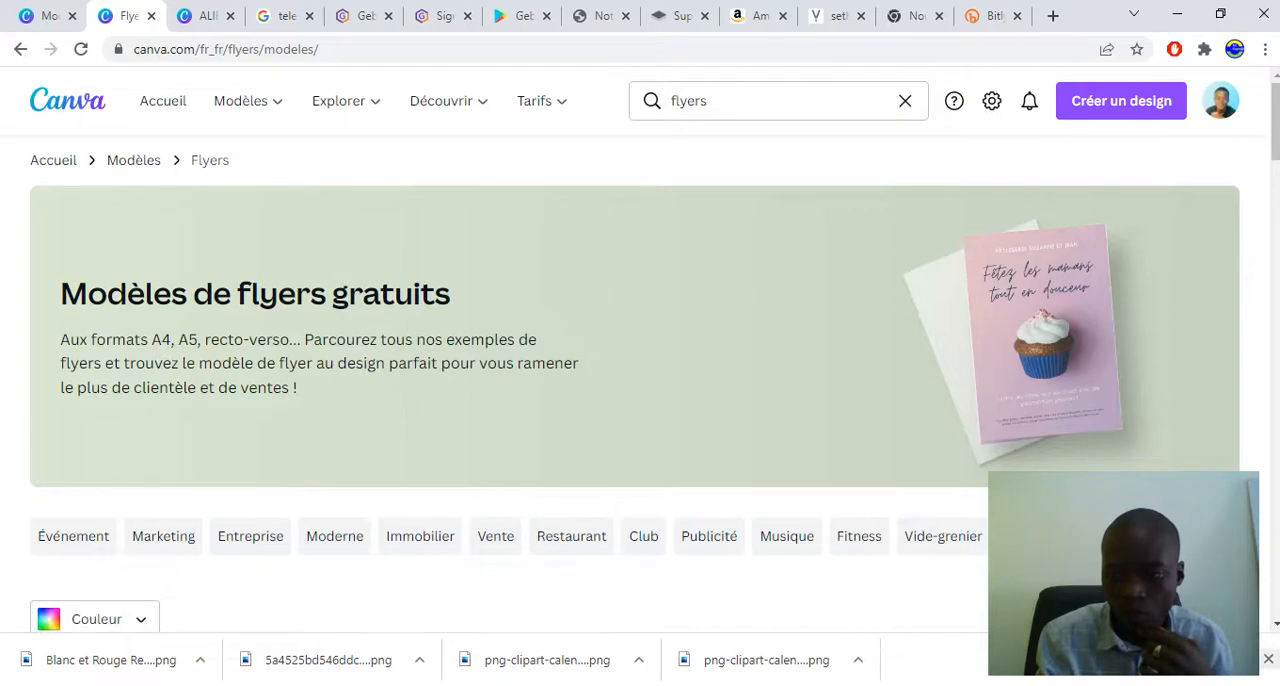
click(1268, 659)
Choose the "Jaune Professionnel Dégradé Tech Entreprise Flyer" template from the flyer gallery and start customizing it in the editor
scroll(480, 510, down, 7)
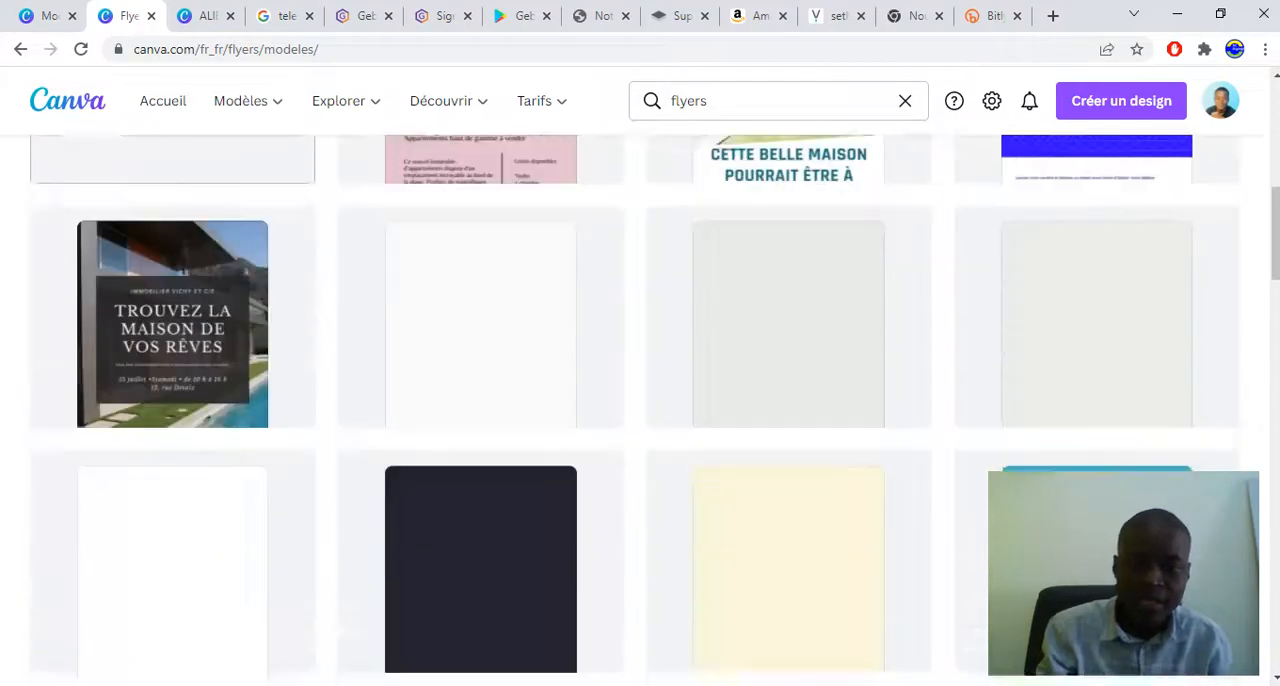
scroll(480, 510, up, 2)
scroll(480, 412, up, 4)
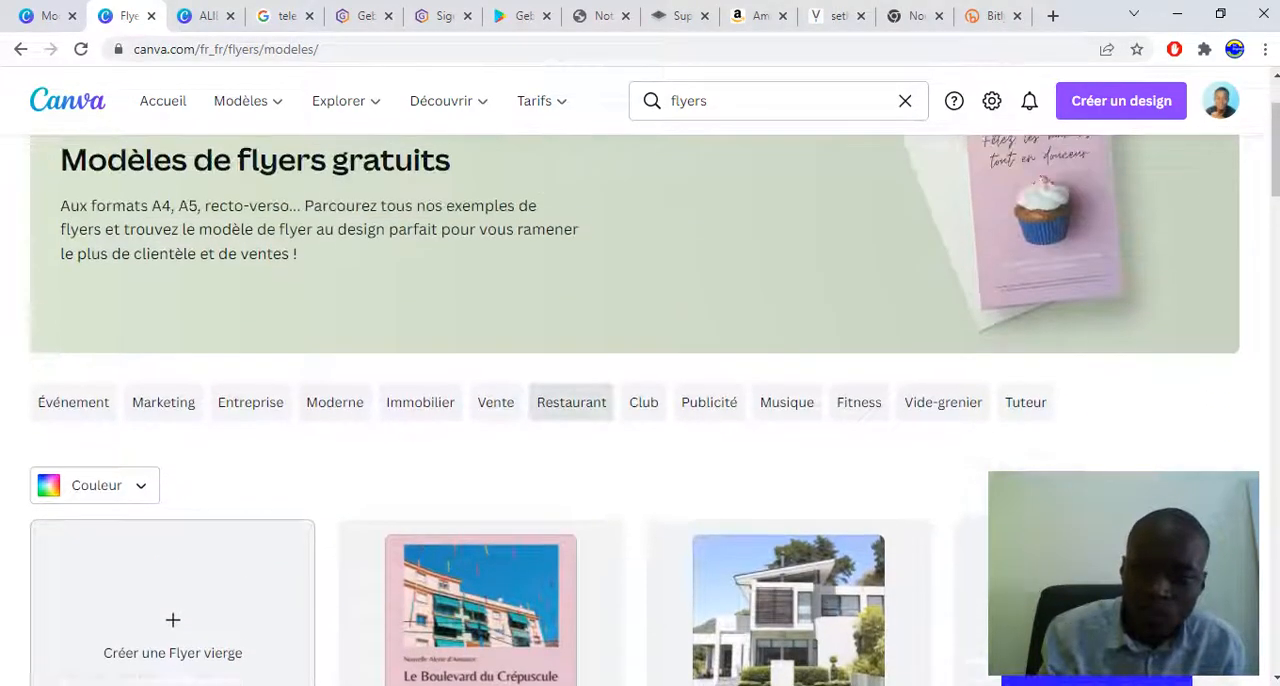
scroll(480, 412, down, 3)
scroll(480, 310, up, 1)
scroll(480, 310, down, 1)
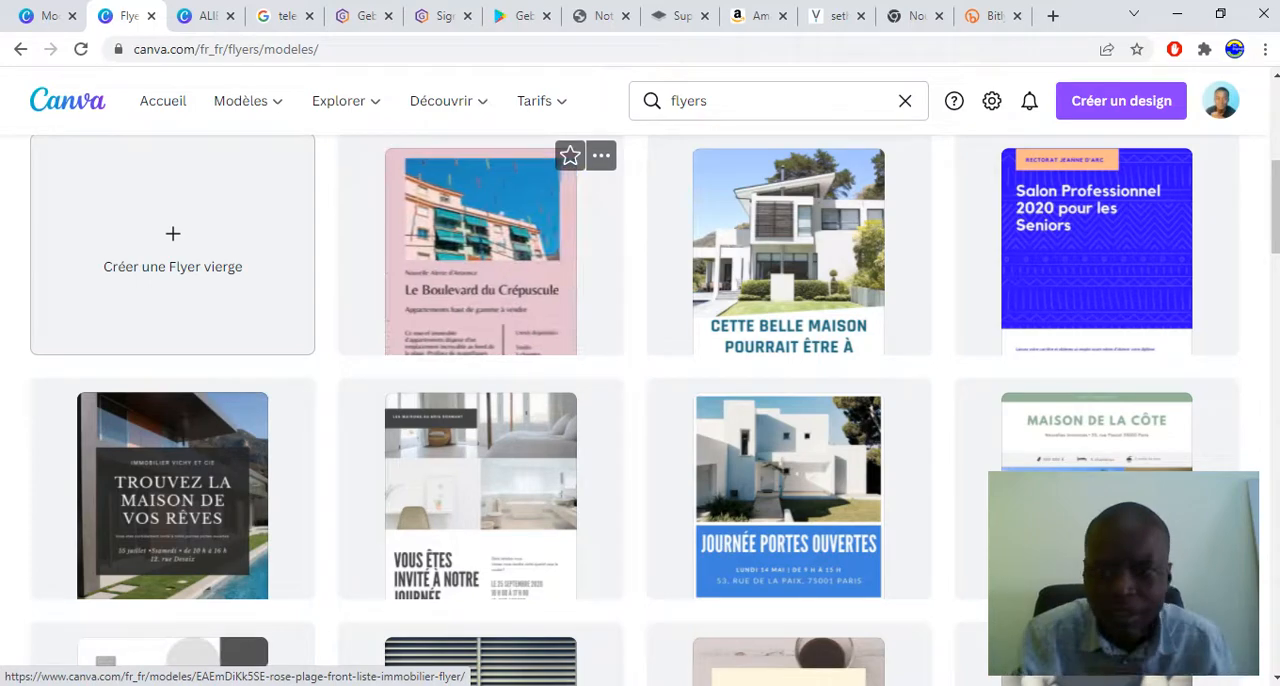
scroll(480, 350, down, 5)
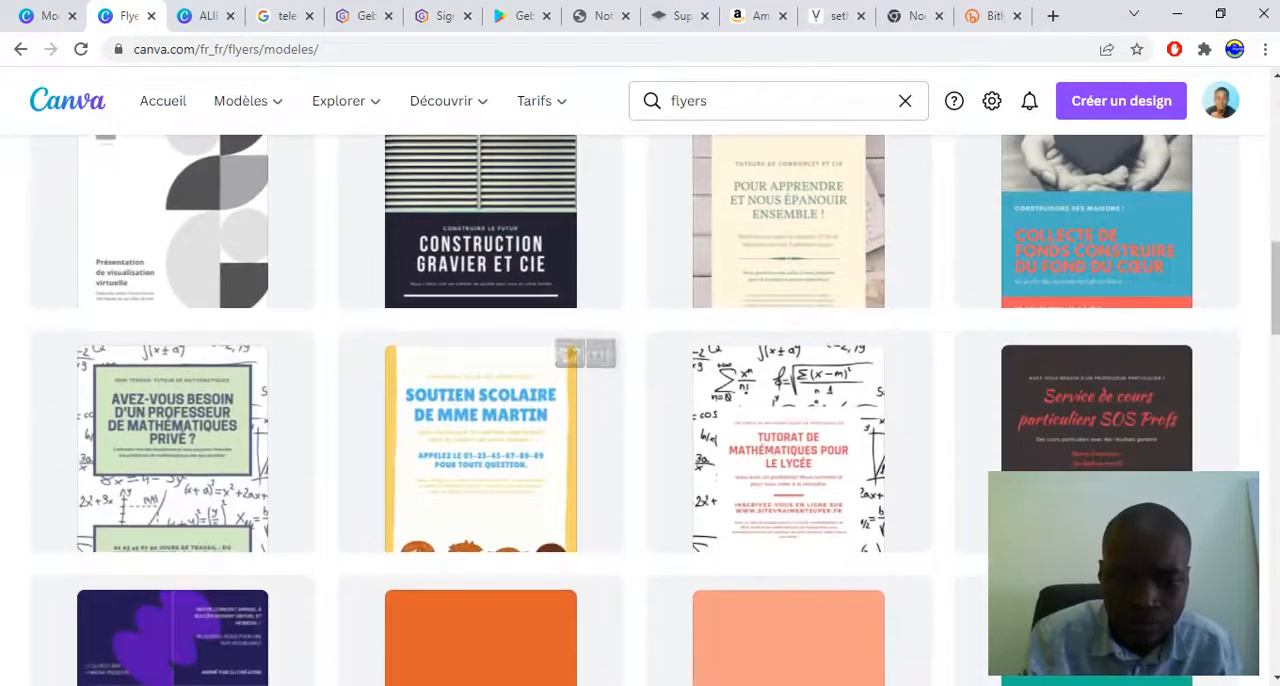
scroll(480, 360, down, 2)
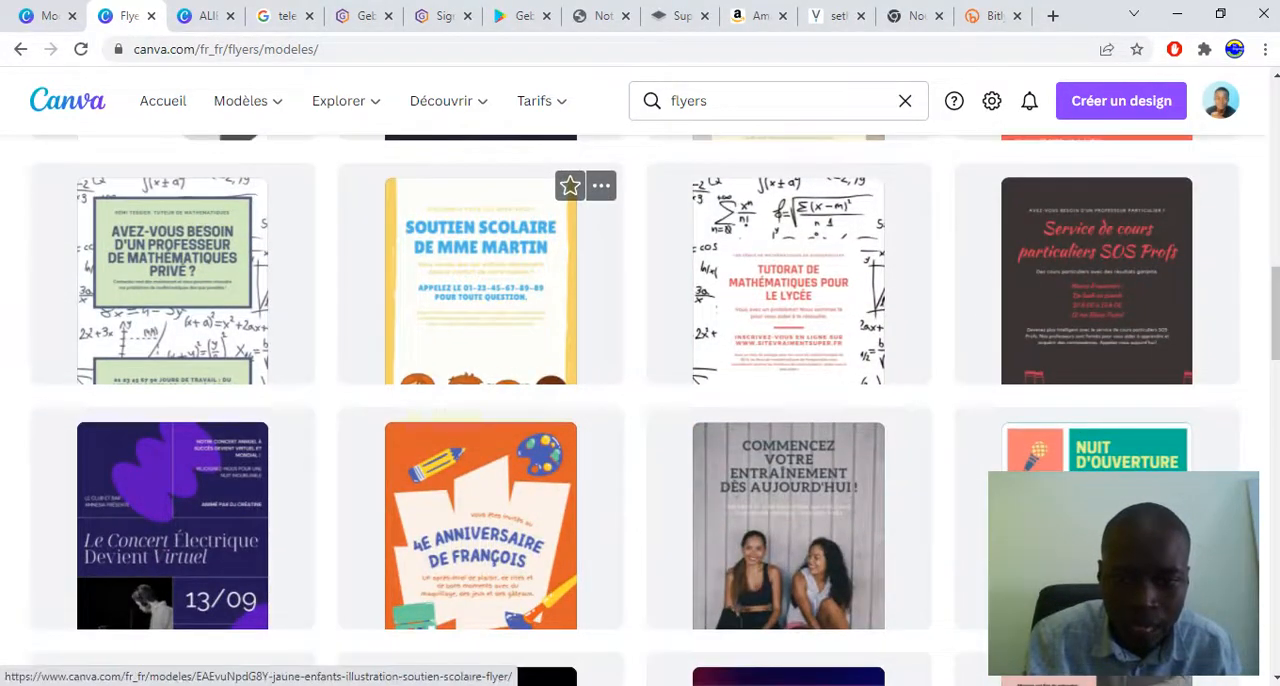
scroll(480, 300, down, 2)
scroll(480, 360, down, 4)
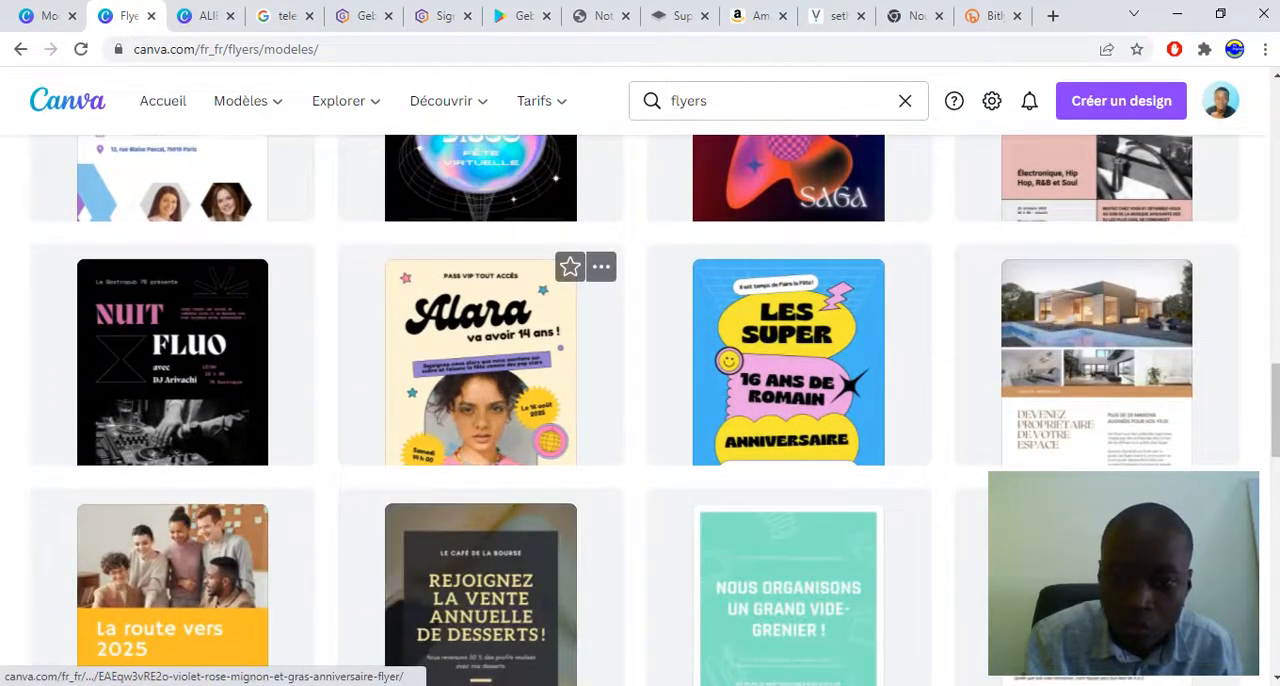
scroll(480, 300, down, 1)
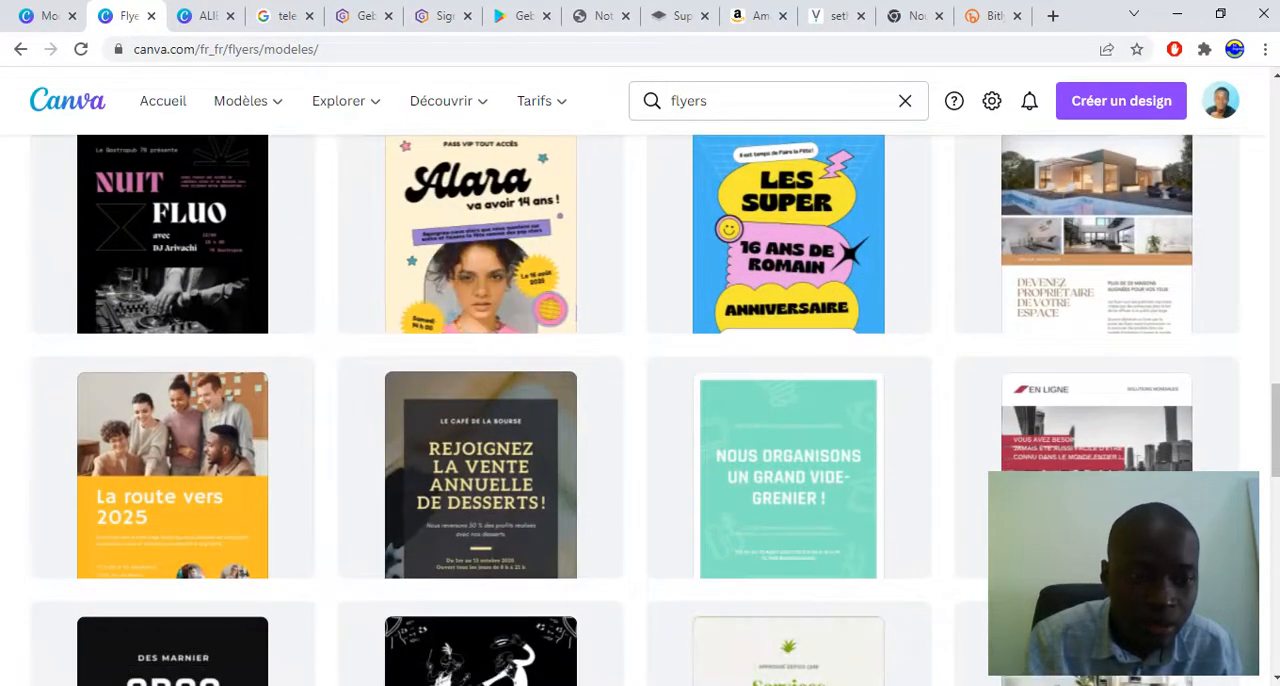
click(172, 470)
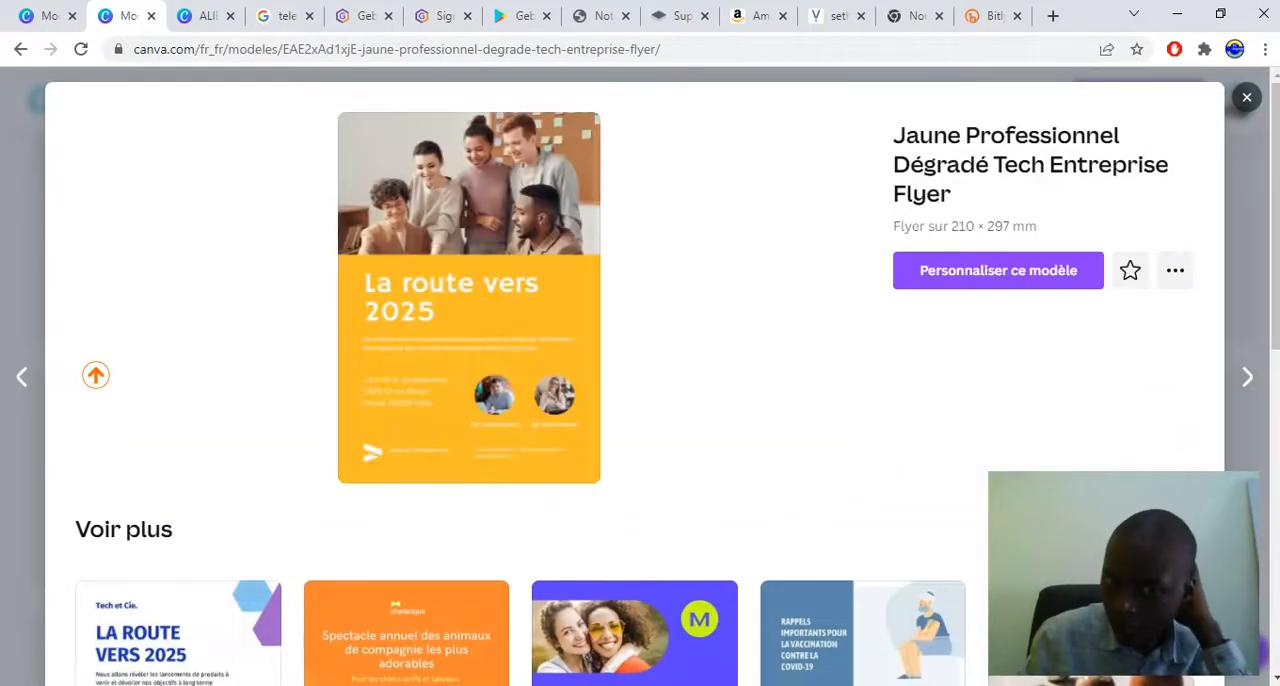
click(998, 270)
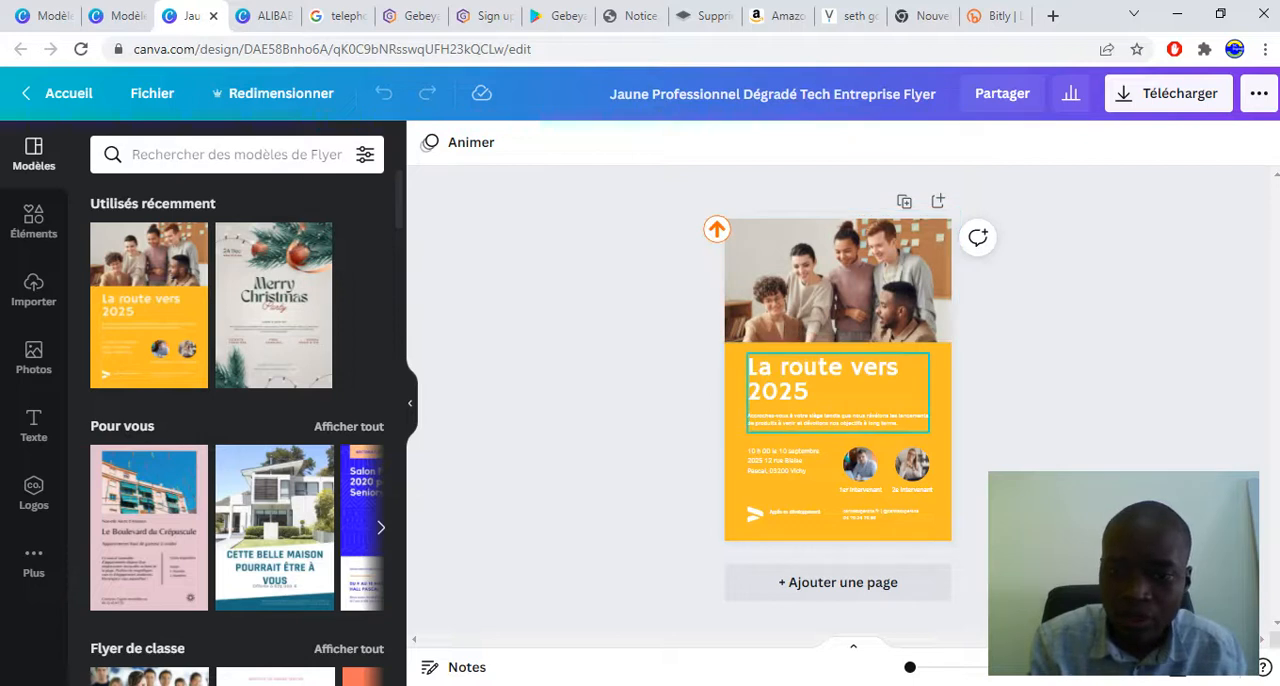
Replace the flyer's "La route vers 2025" heading with FORMATION PRATIQUE
double_click(822, 379)
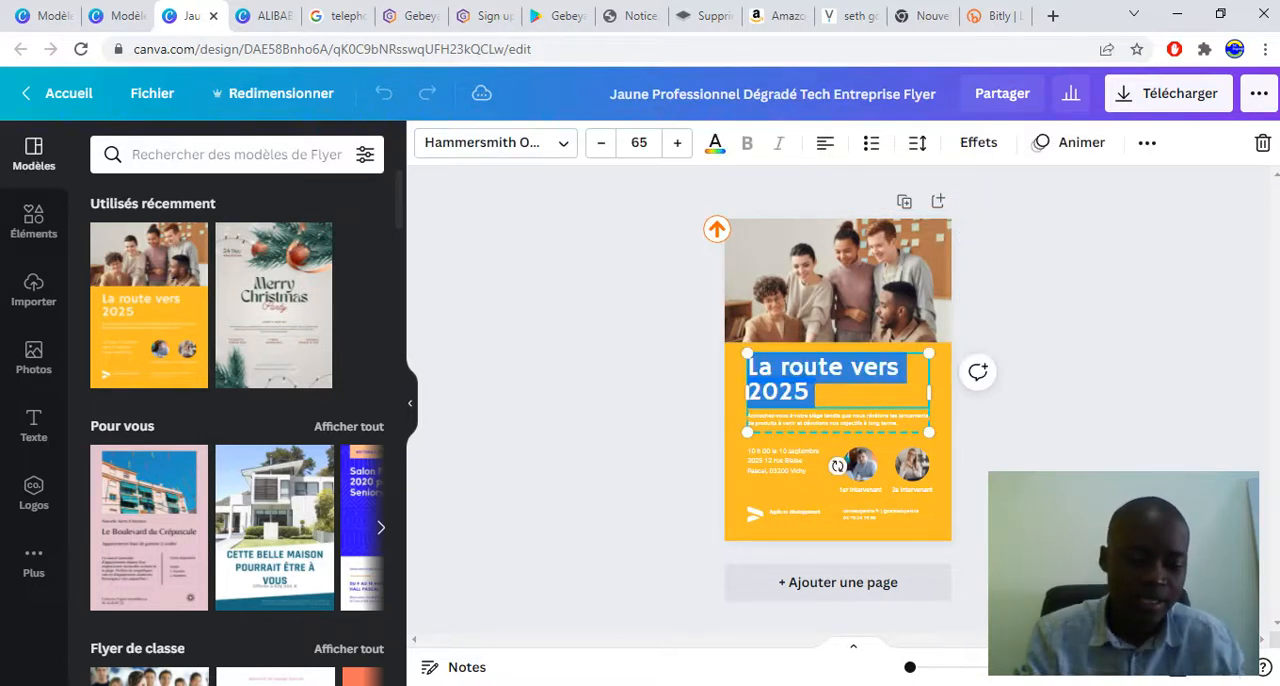
text(FORMA)
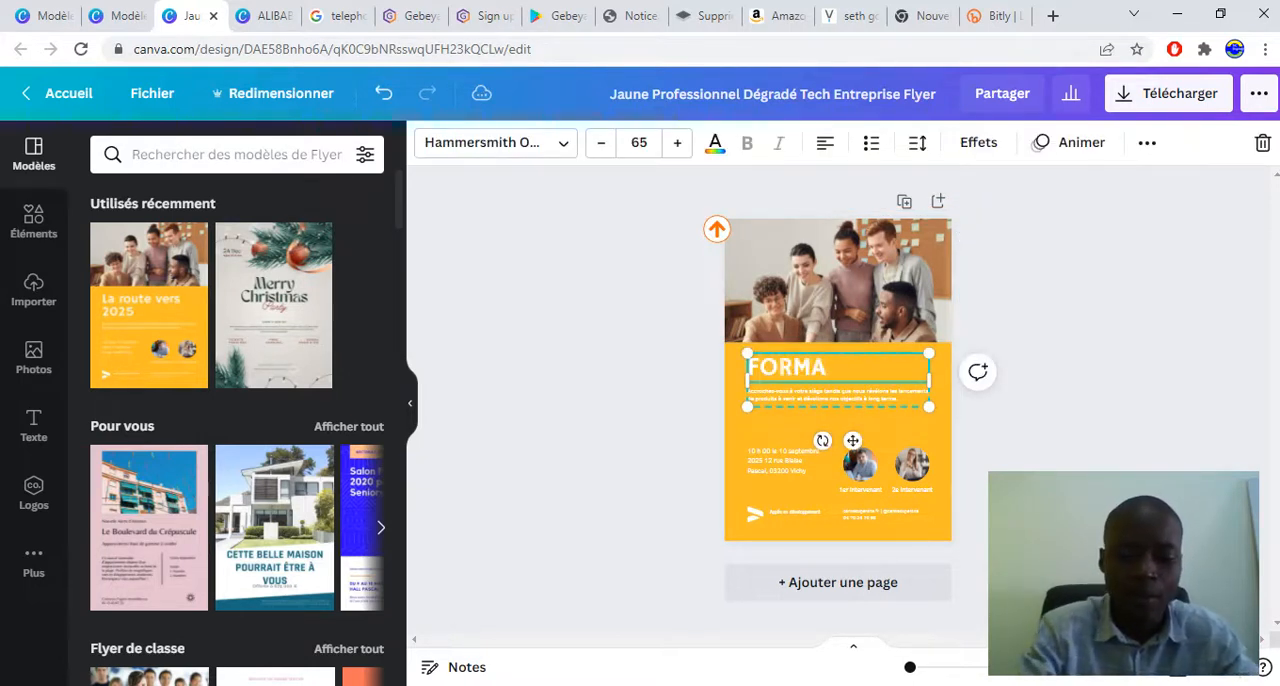
text(TION P)
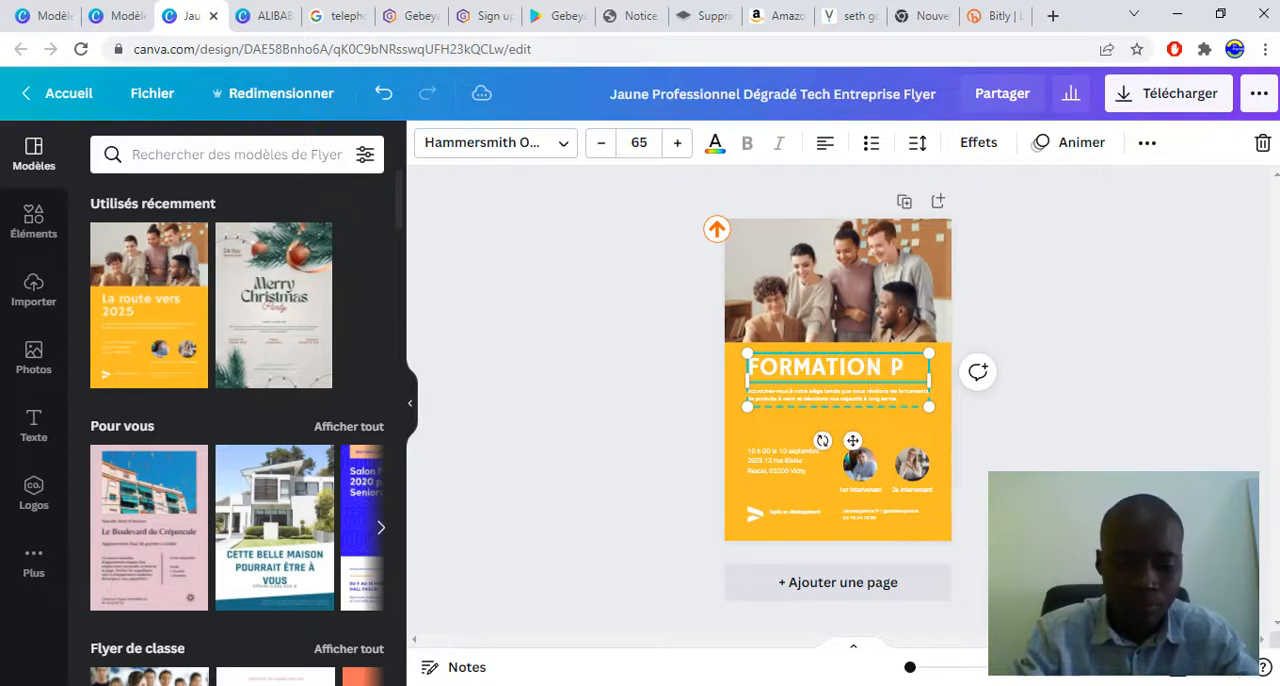
text(RATIQUE)
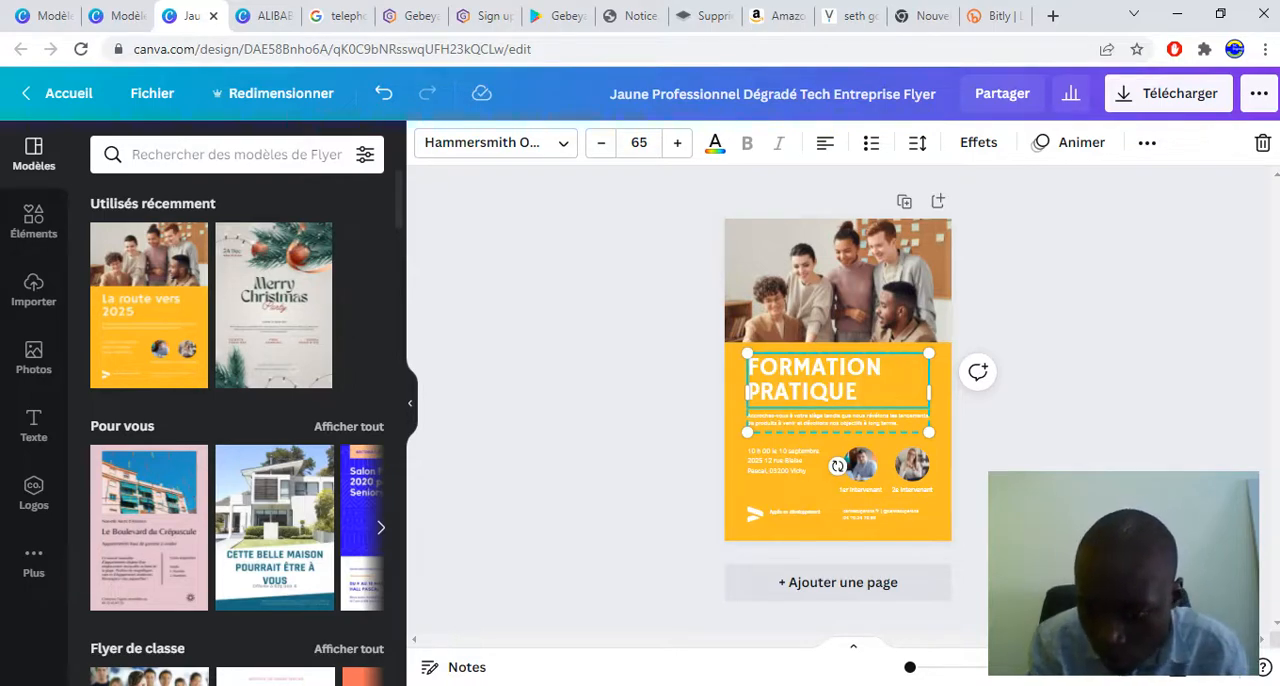
Replace the paragraph under the heading with "Apprenez les métiers du digital afin de sortir de la pauvreté"
scroll(837, 379, up, 5)
scroll(837, 379, down, 1)
scroll(837, 379, up, 3)
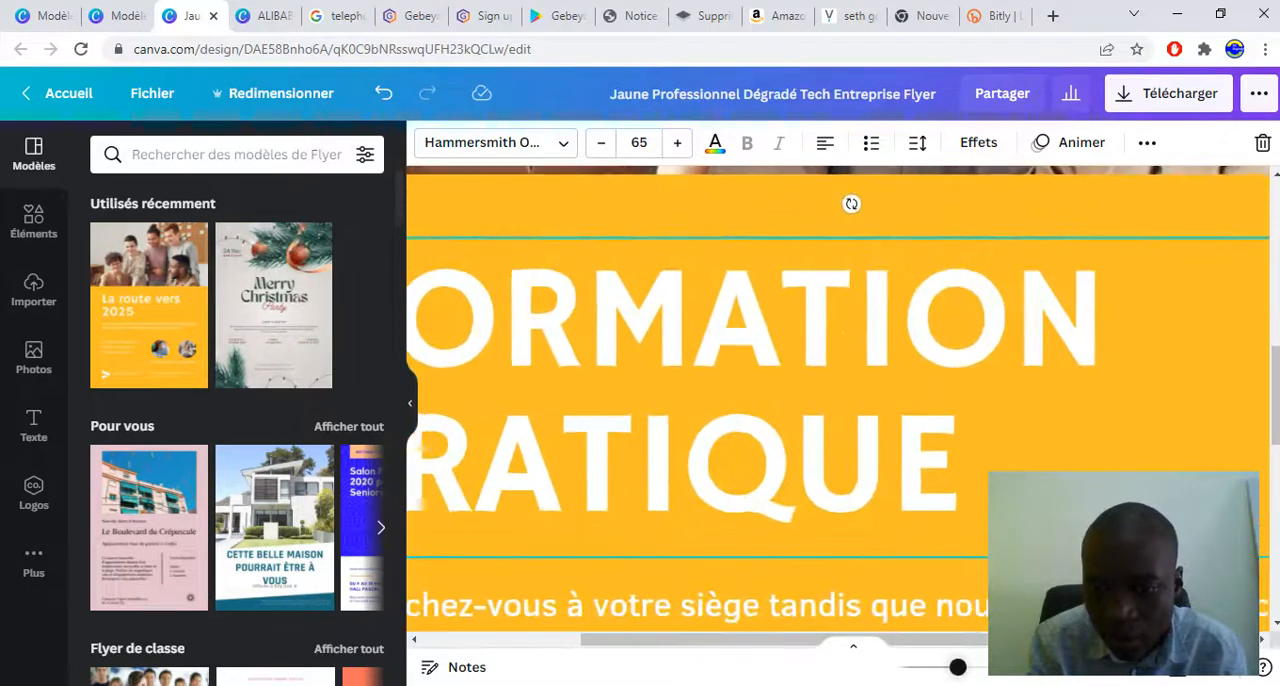
scroll(837, 379, down, 5)
scroll(837, 379, up, 1)
scroll(837, 379, down, 2)
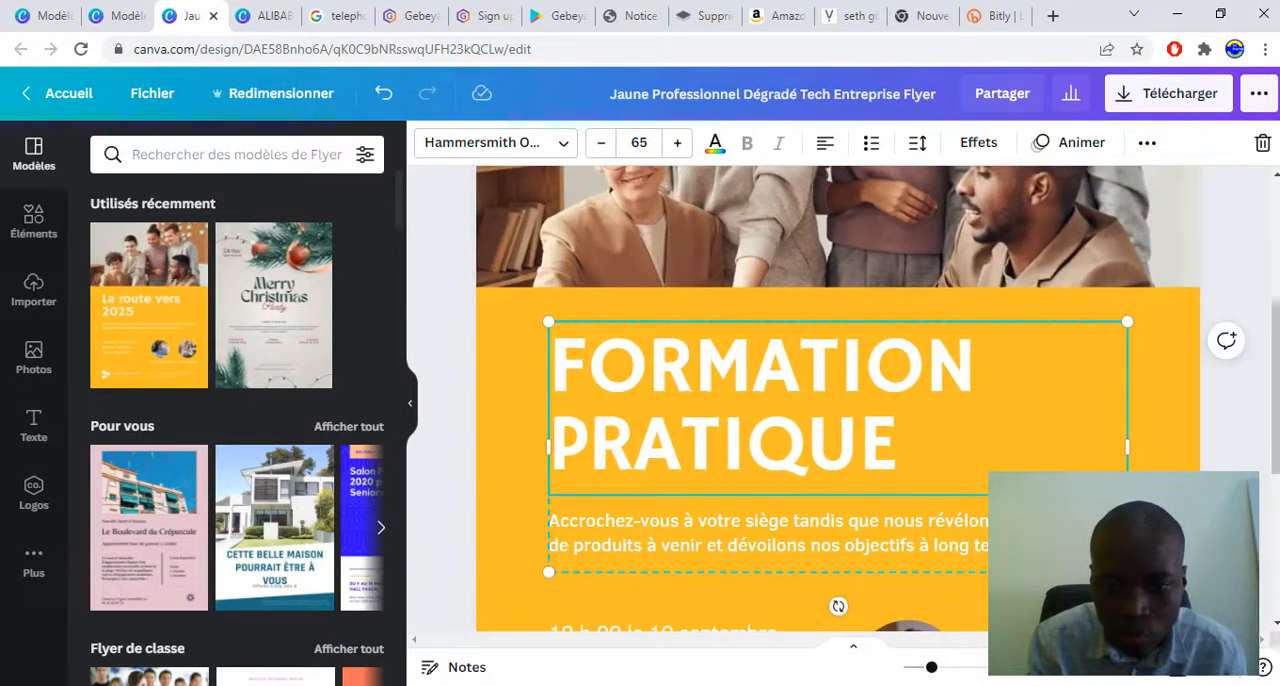
double_click(790, 534)
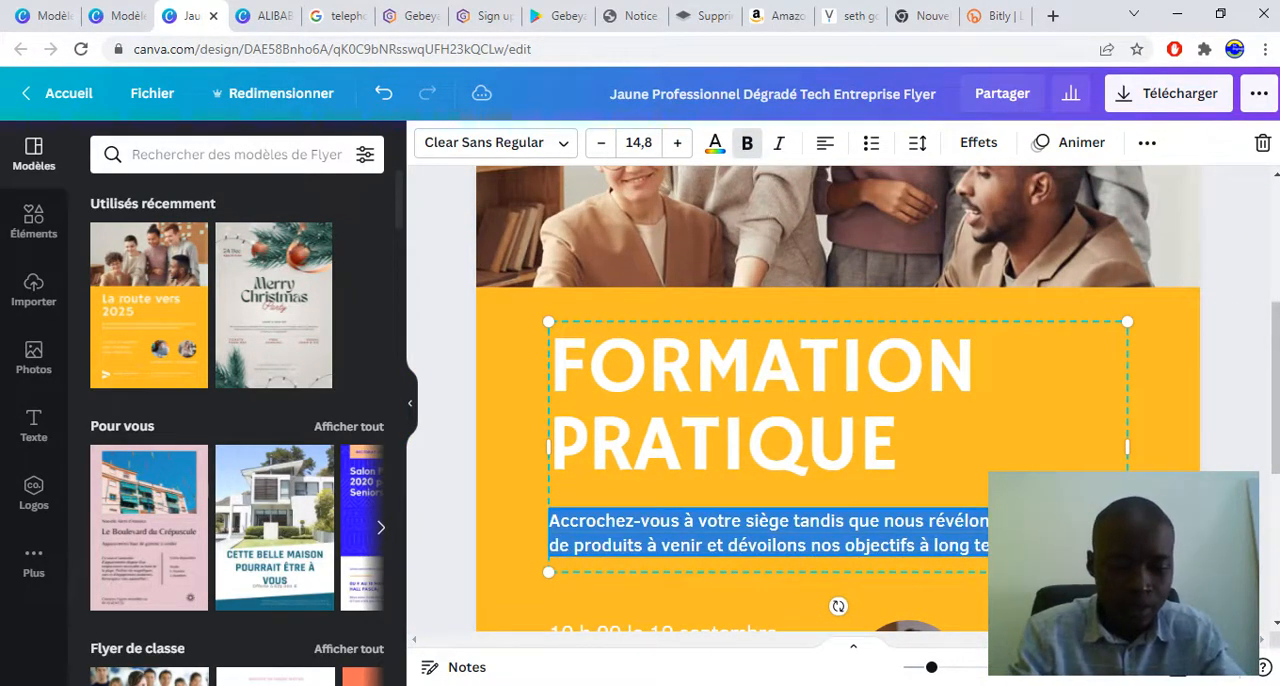
text(Apprene)
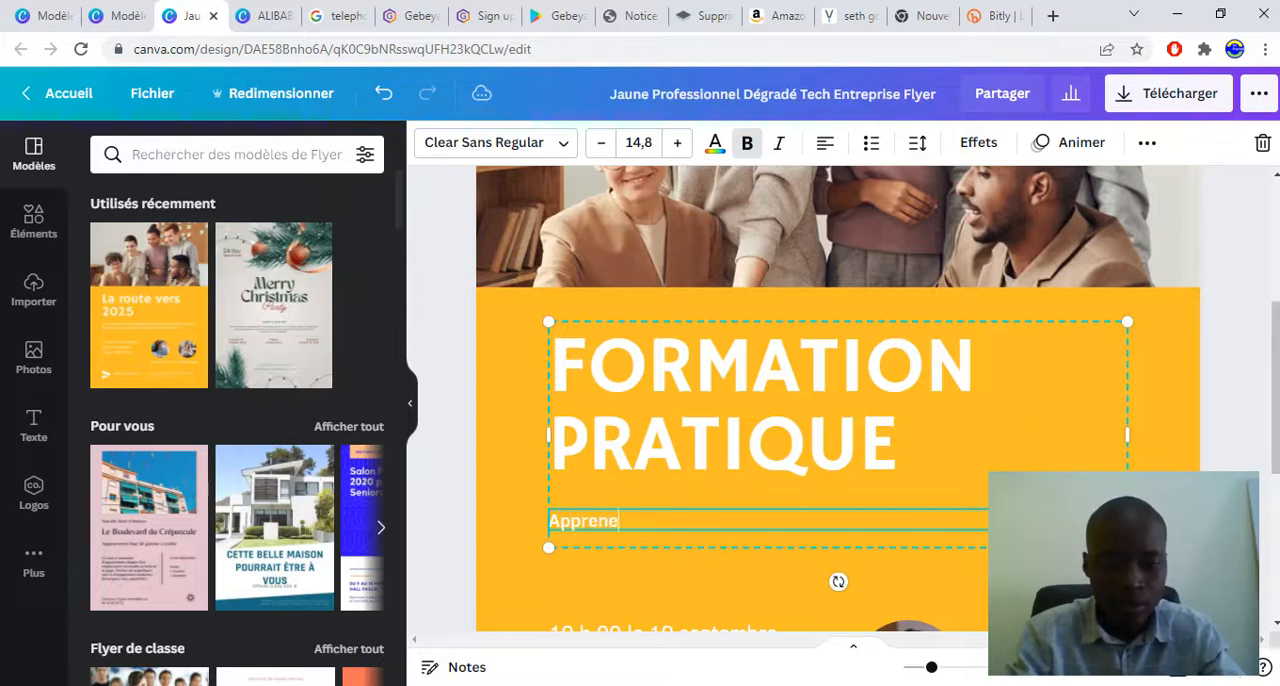
text(z les m)
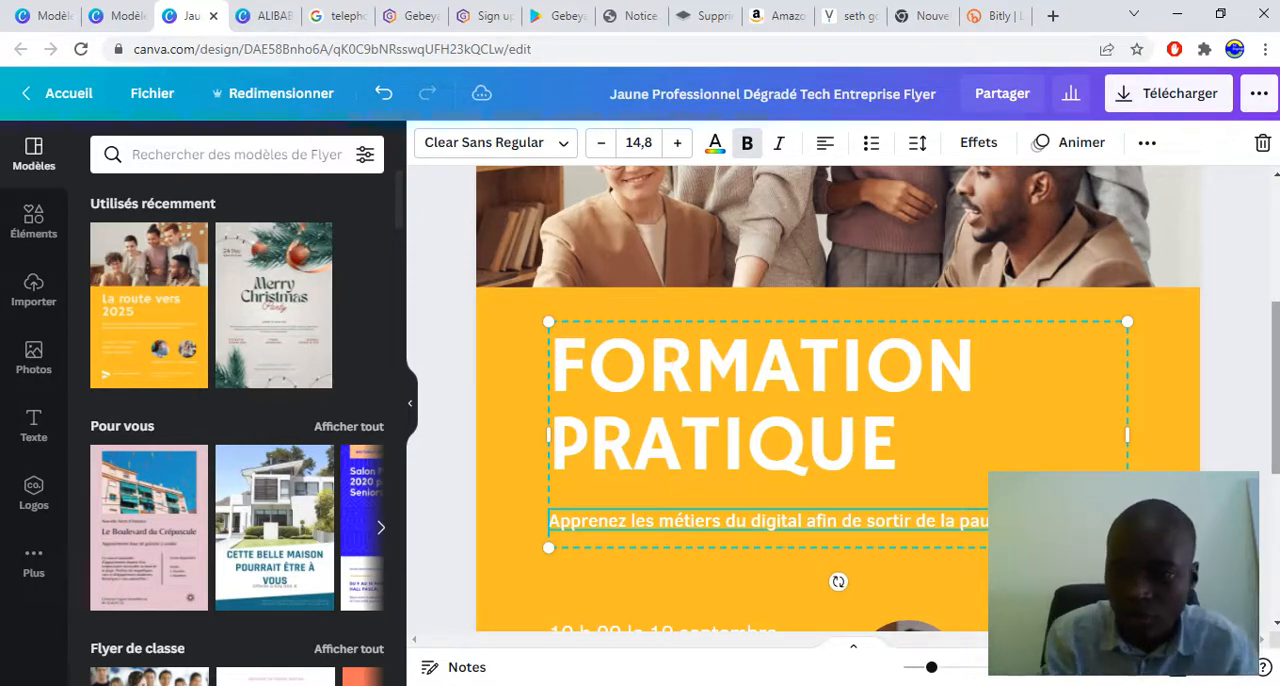
scroll(838, 400, down, 3)
click(443, 402)
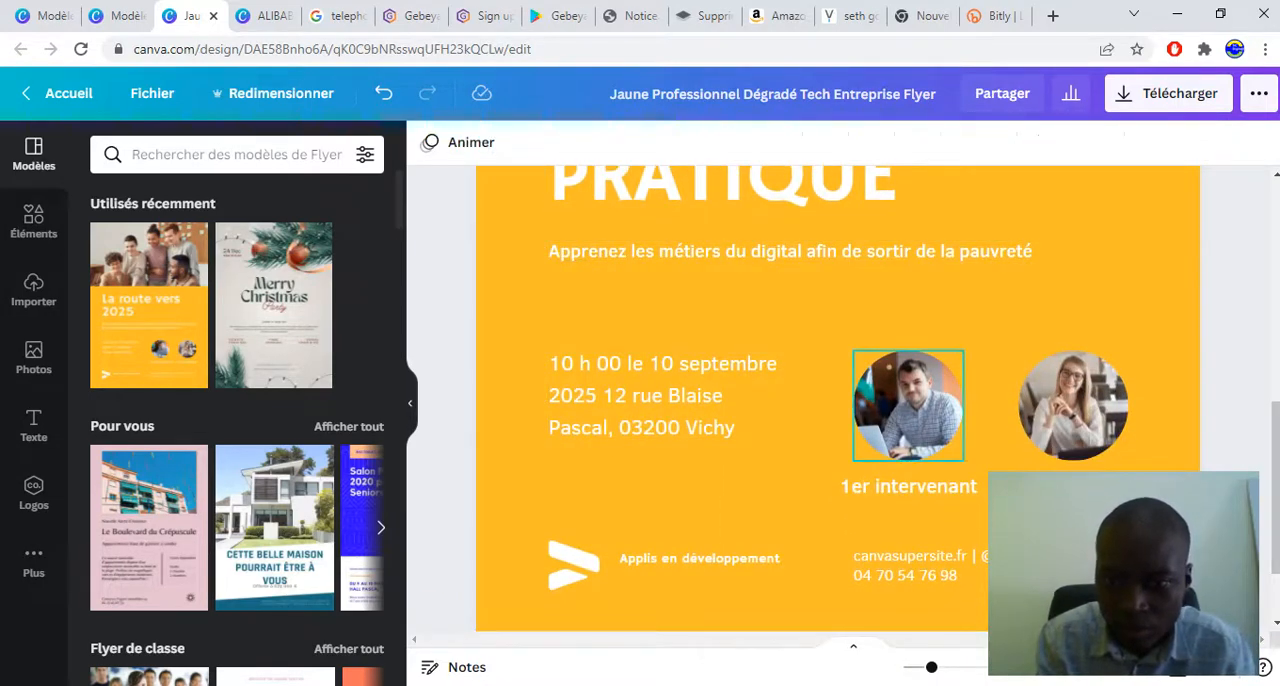
double_click(908, 405)
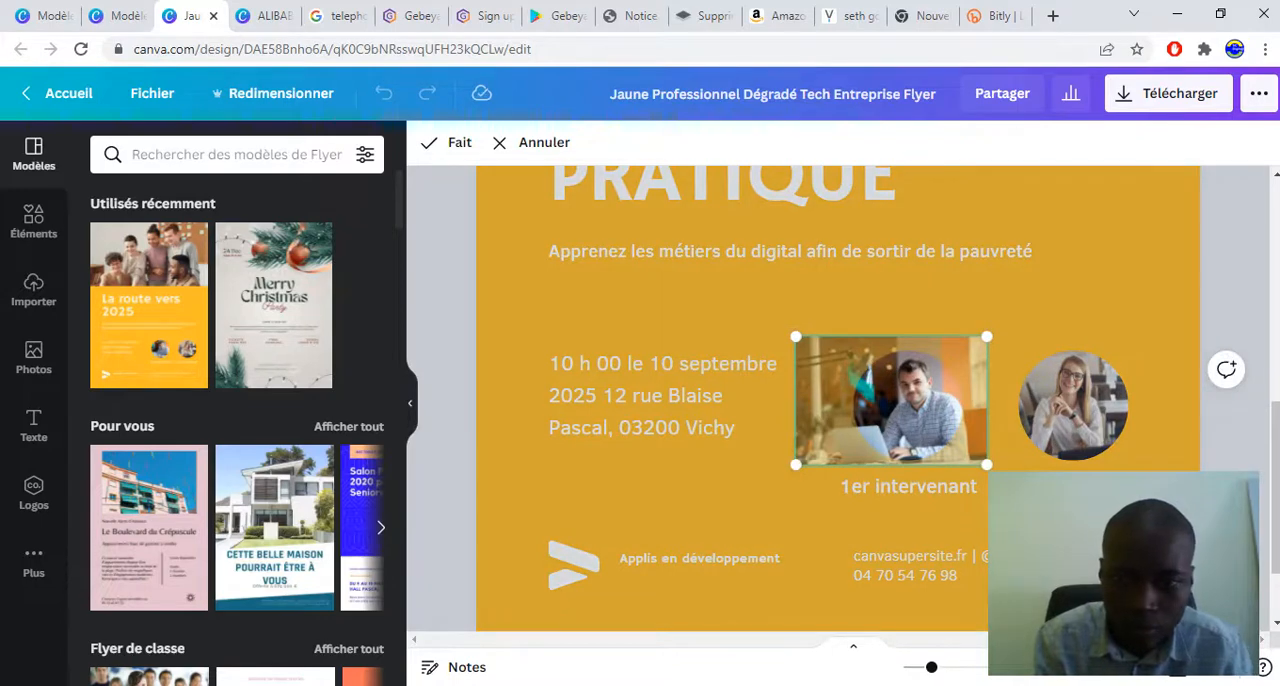
right_click(908, 405)
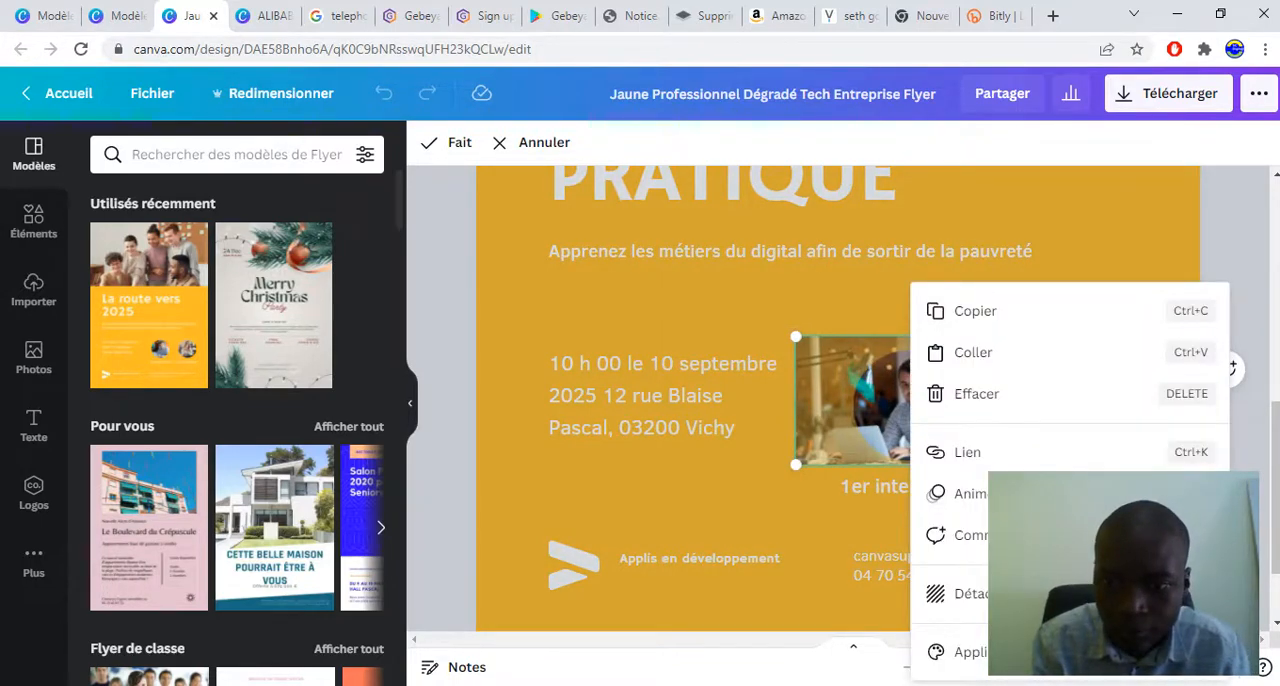
key(Escape)
right_click(900, 405)
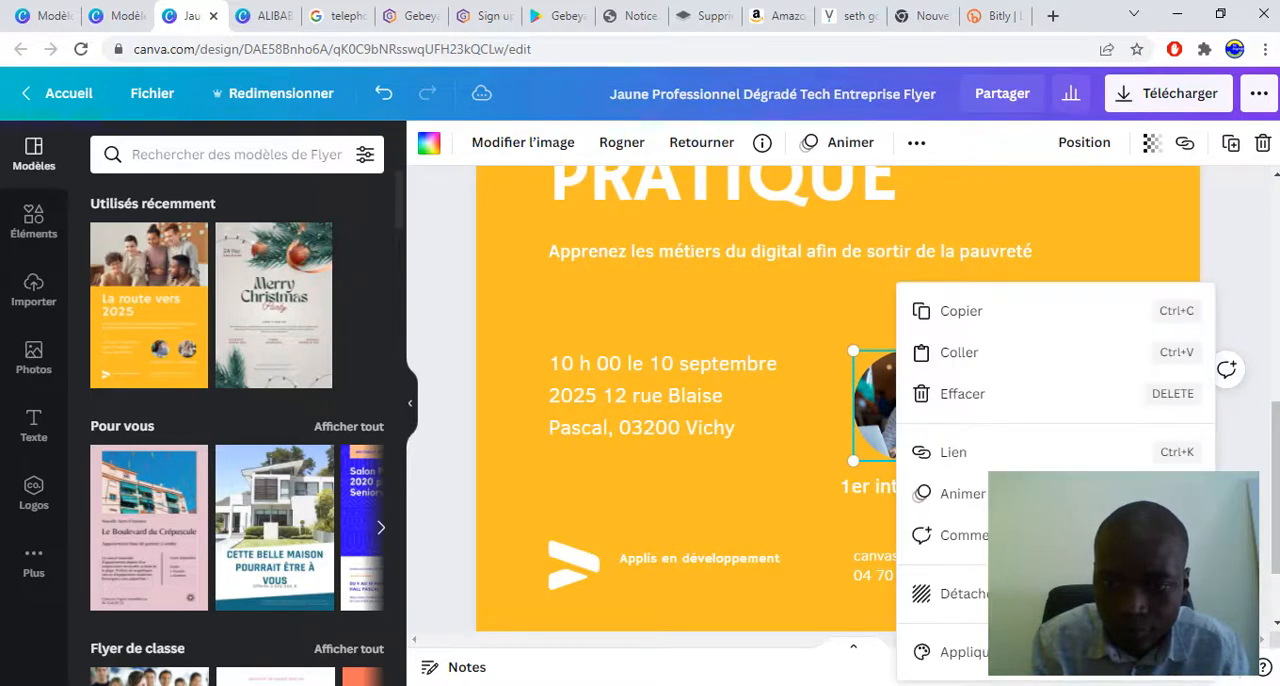
double_click(880, 405)
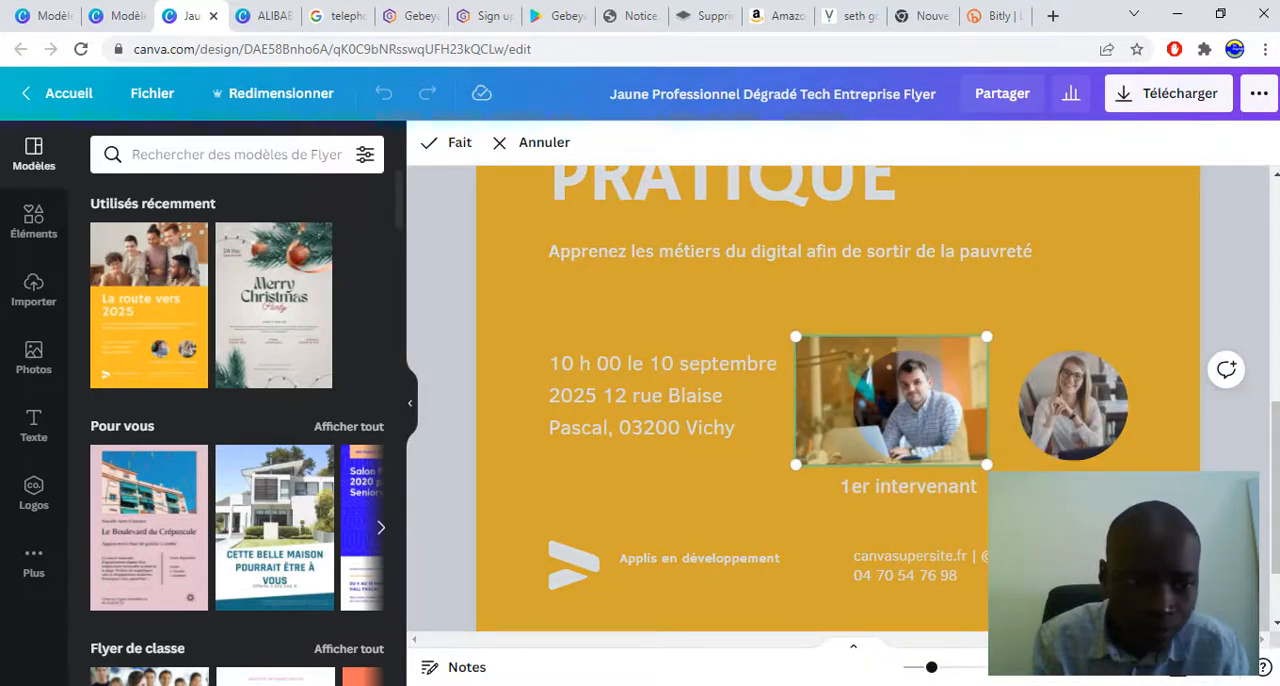
Leave the first speaker photo's cropping mode and look through the stock photo library
click(33, 356)
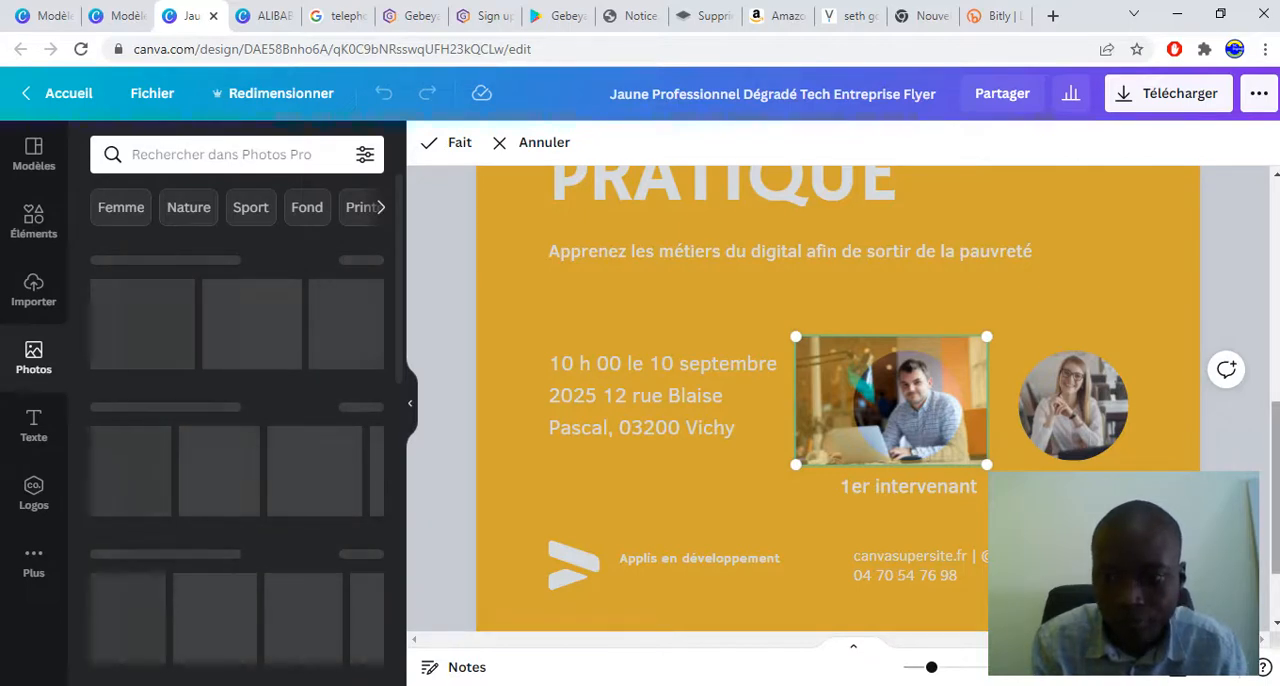
scroll(838, 398, up, 4)
scroll(838, 398, down, 4)
scroll(838, 398, up, 6)
scroll(838, 398, down, 3)
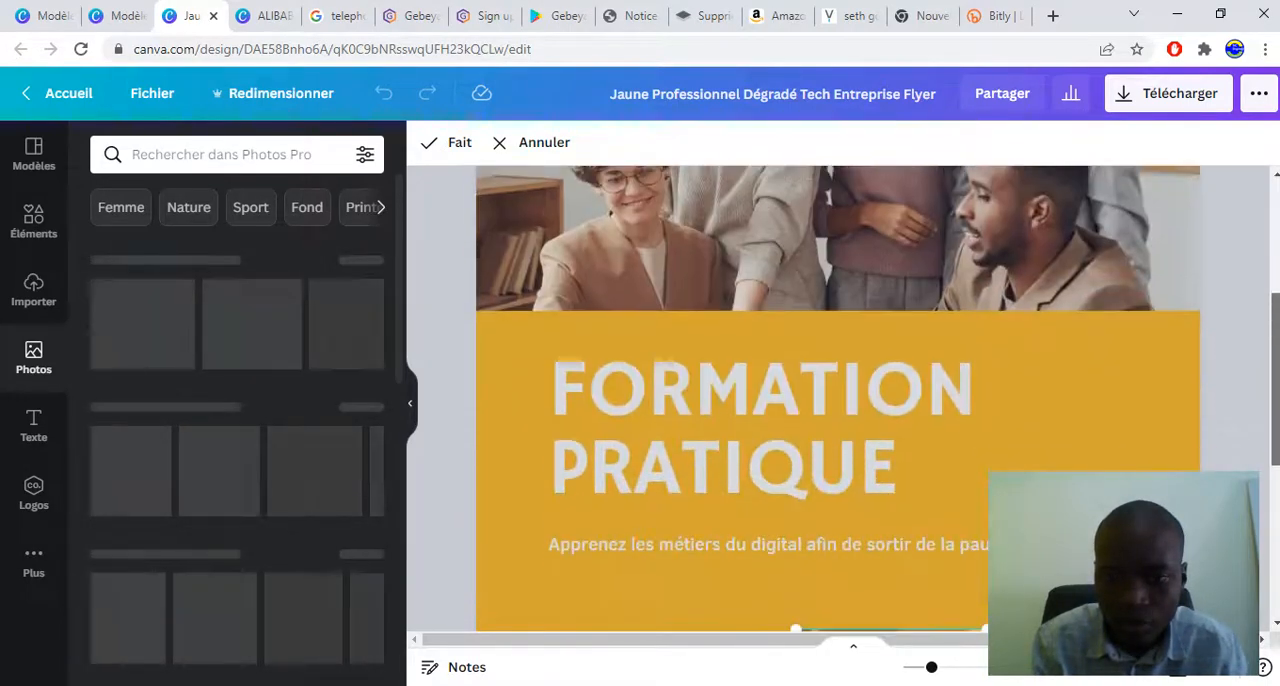
click(1235, 385)
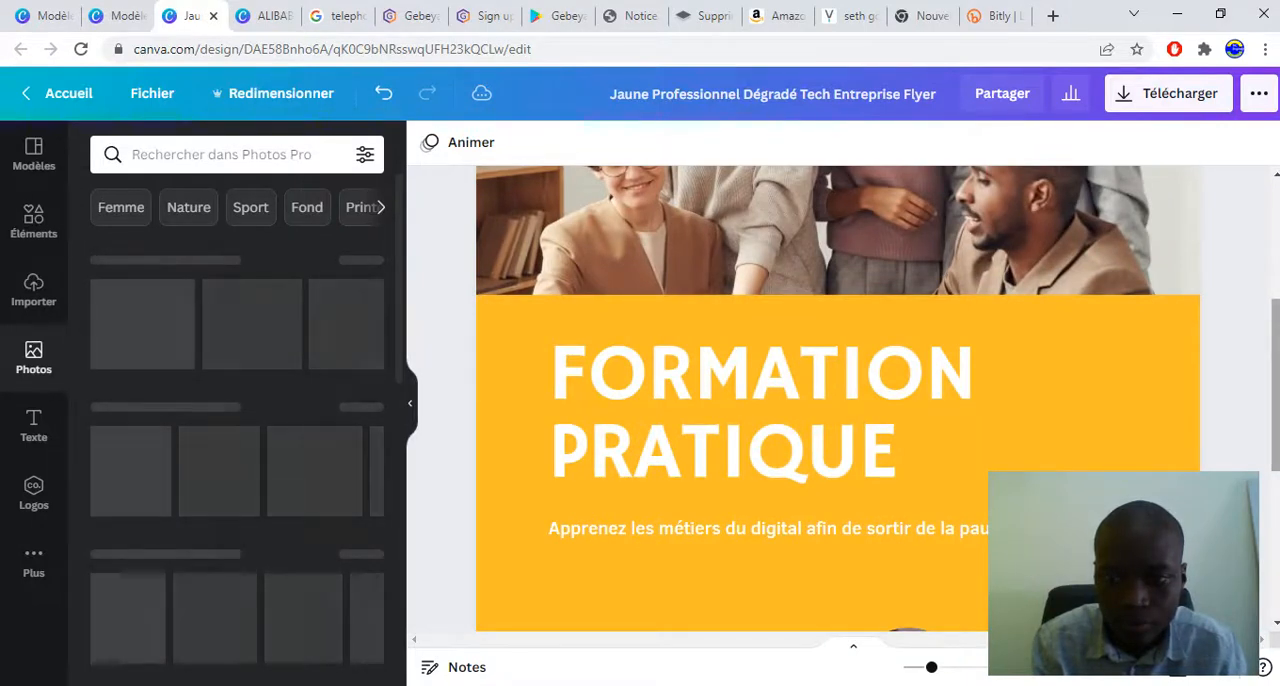
scroll(838, 398, up, 1)
scroll(838, 398, down, 3)
scroll(838, 398, down, 2)
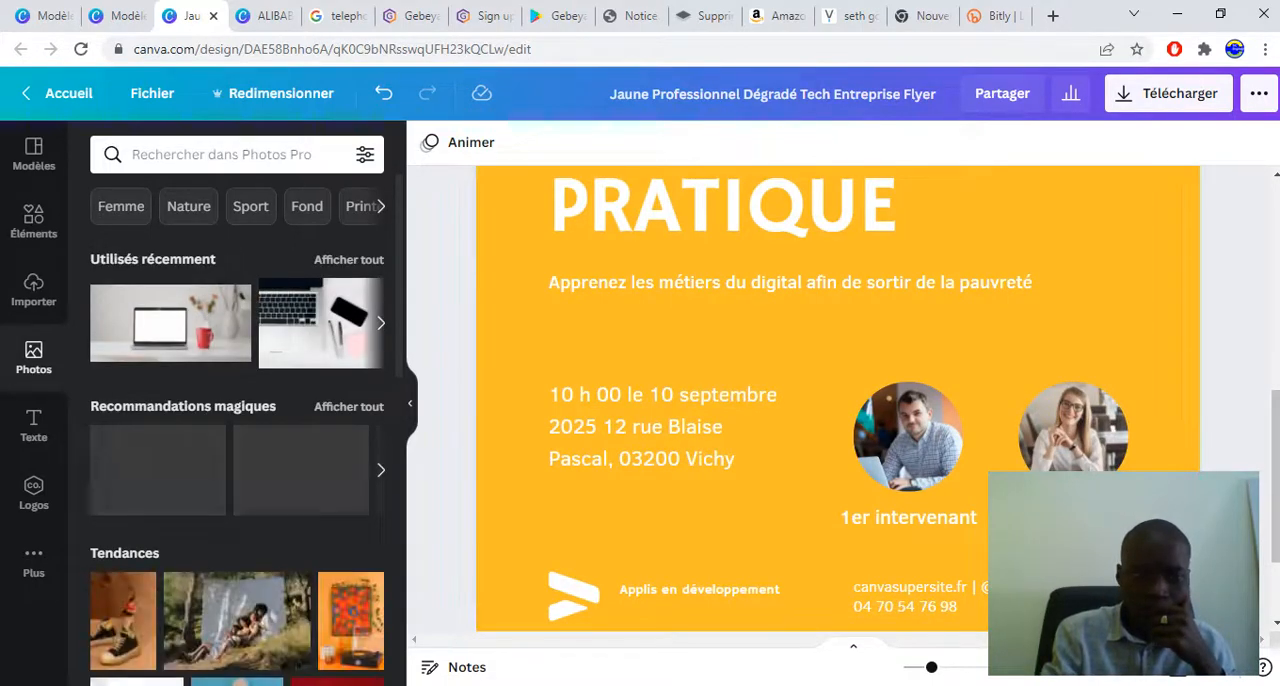
scroll(237, 430, down, 2)
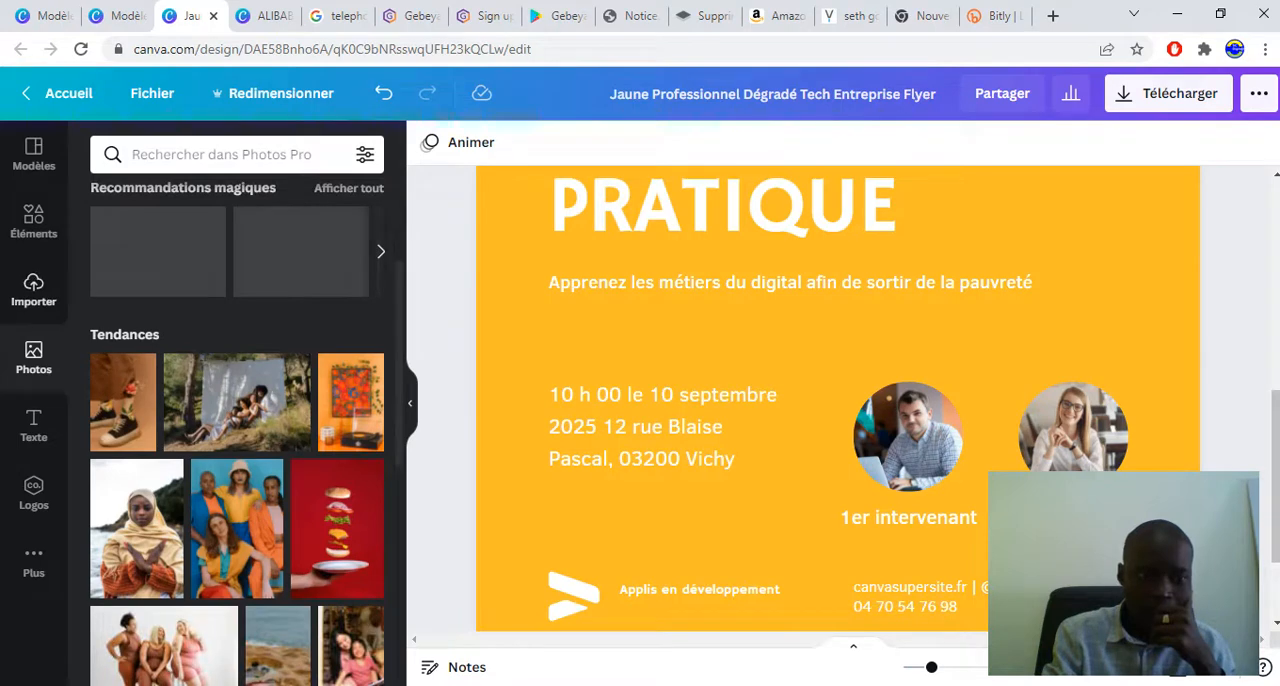
Add the AFRICA YOUTH ADVOCATES logo from the uploaded images to the flyer
click(34, 290)
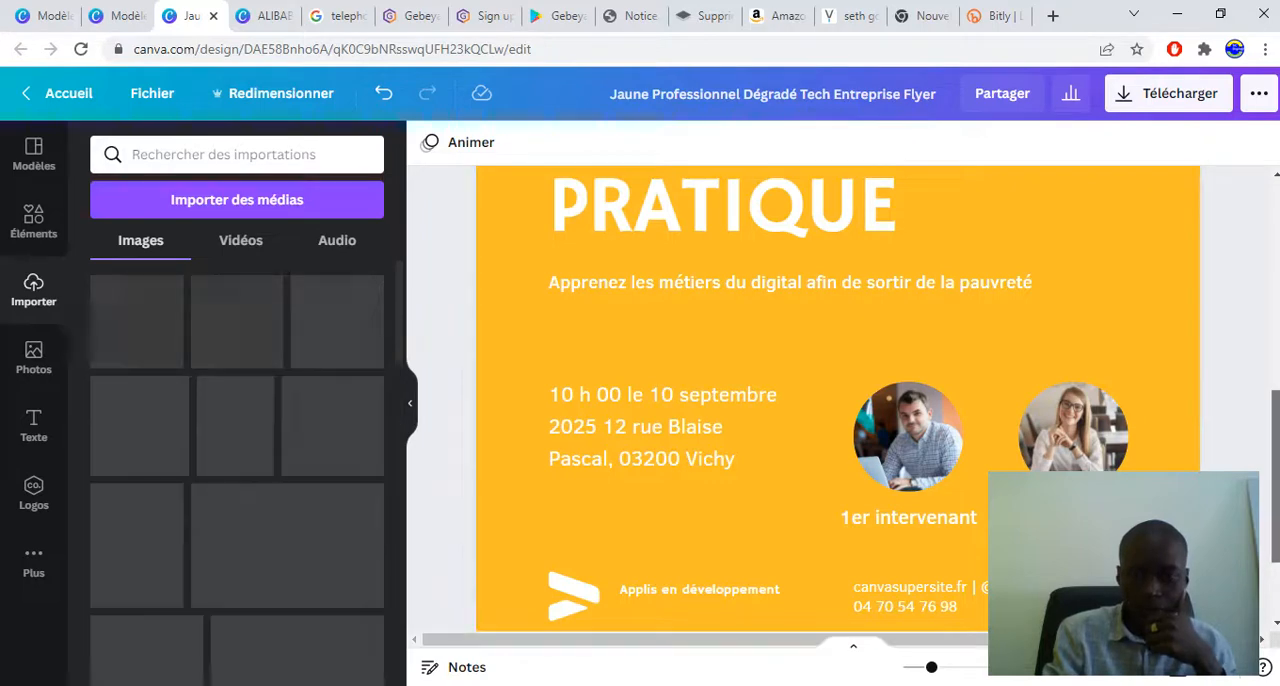
scroll(838, 400, down, 5)
scroll(838, 400, down, 3)
scroll(838, 400, up, 3)
scroll(838, 400, down, 2)
scroll(838, 400, down, 3)
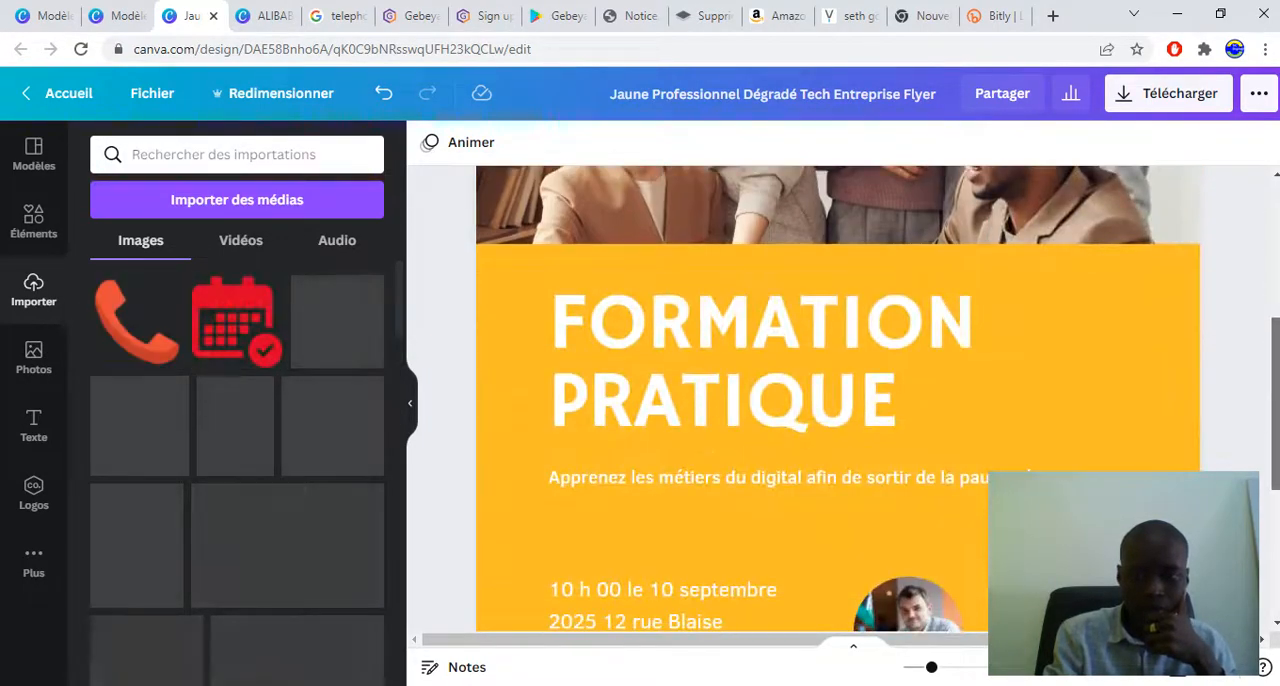
scroll(838, 400, down, 3)
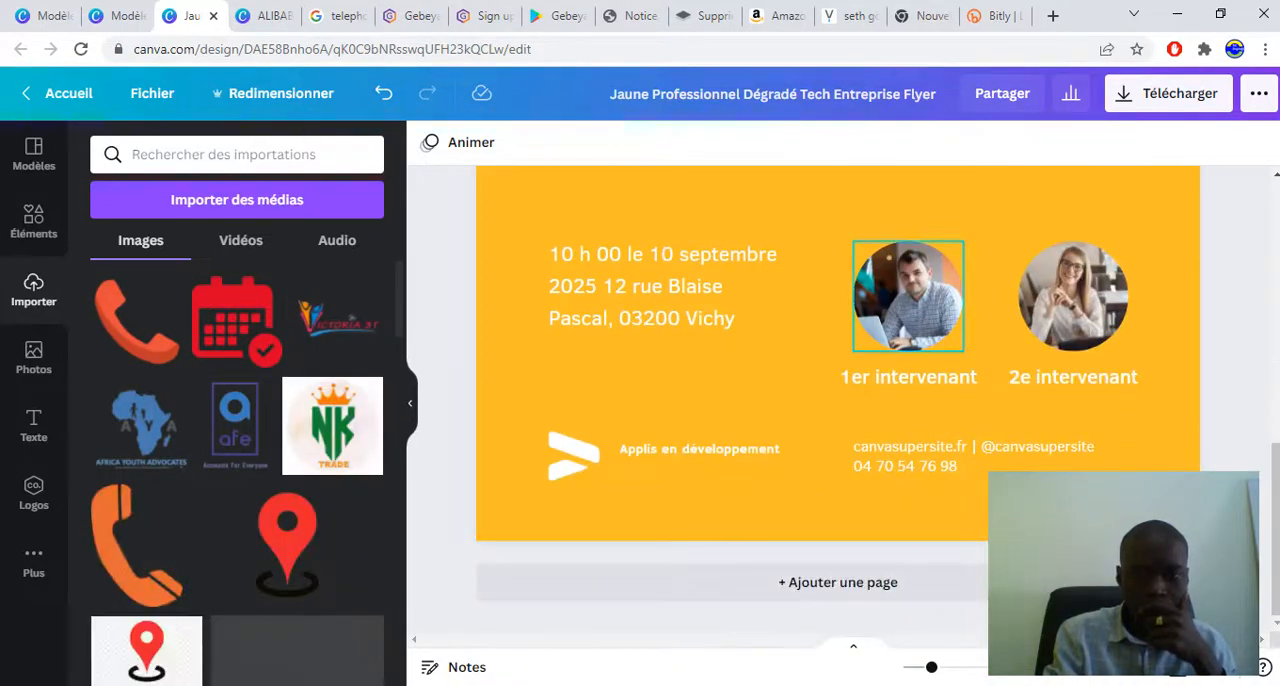
double_click(908, 296)
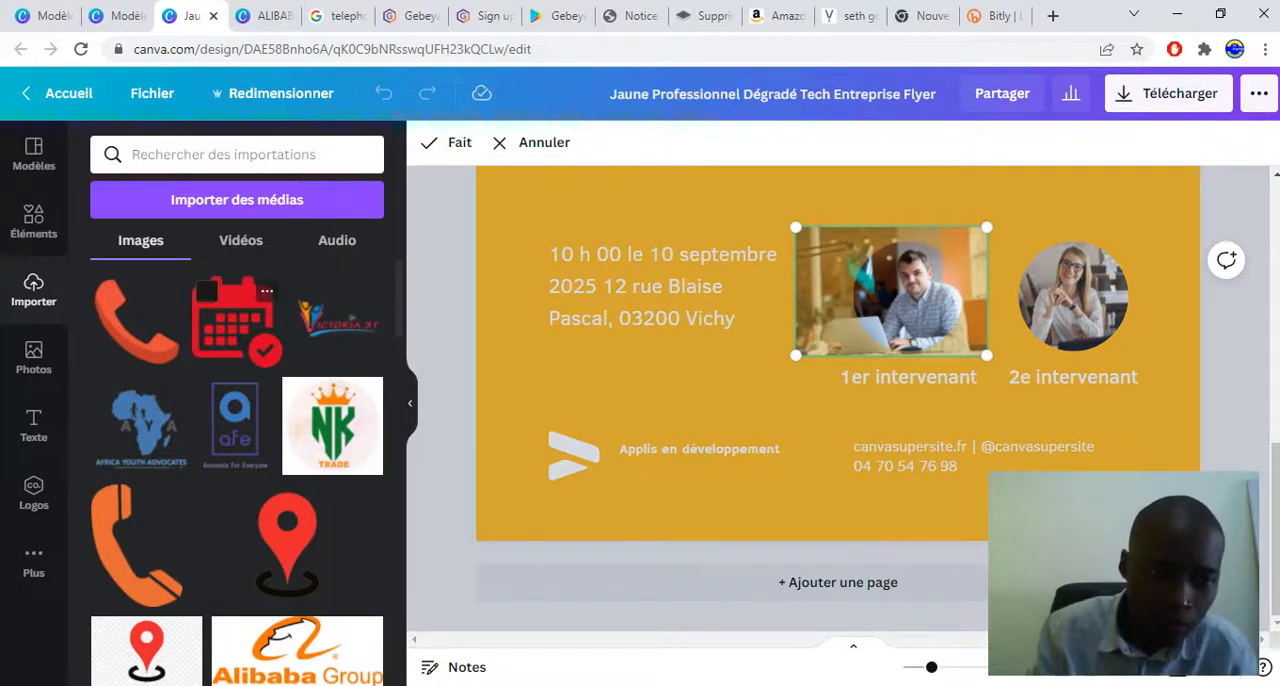
click(141, 427)
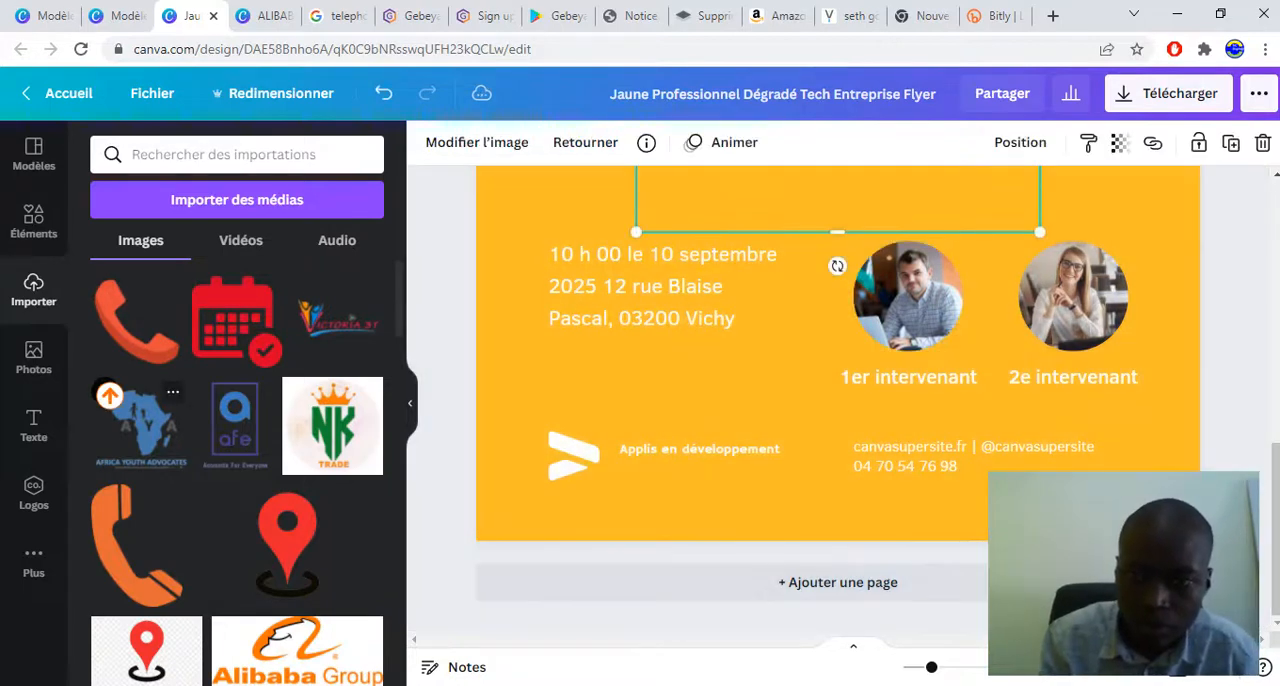
Move the logo down toward the speaker photos and delete it
drag(862, 195, 839, 444)
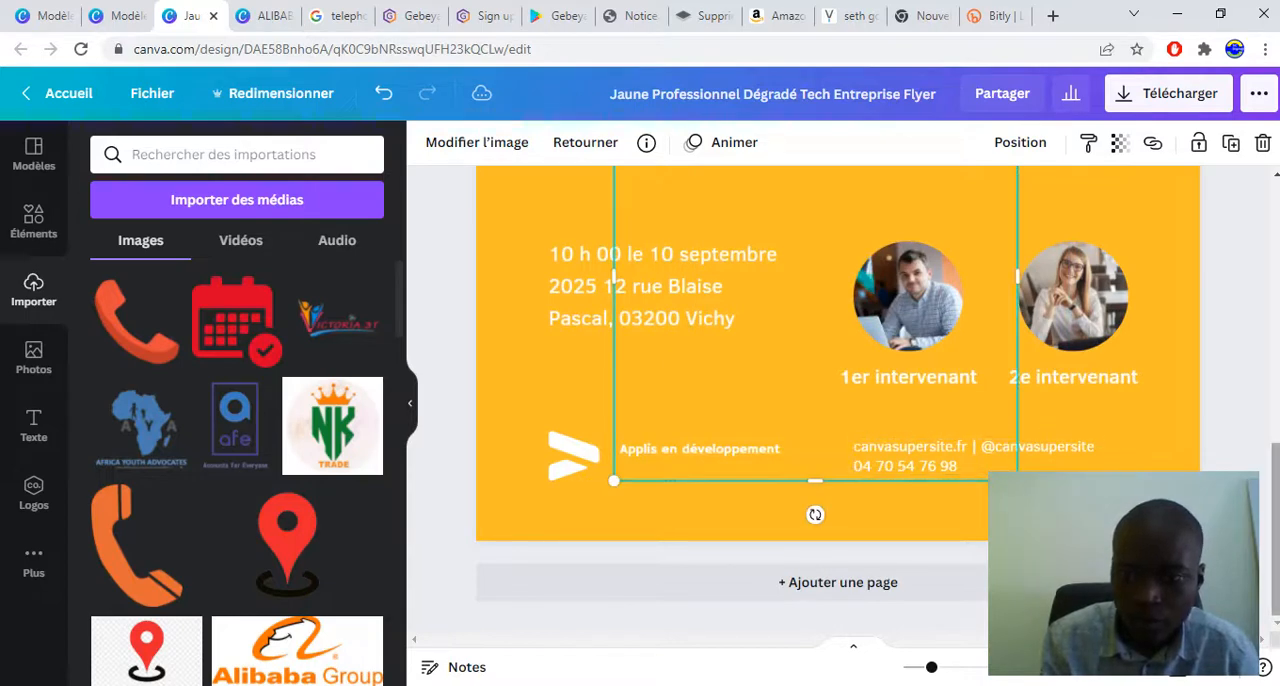
scroll(839, 420, up, 2)
key(Delete)
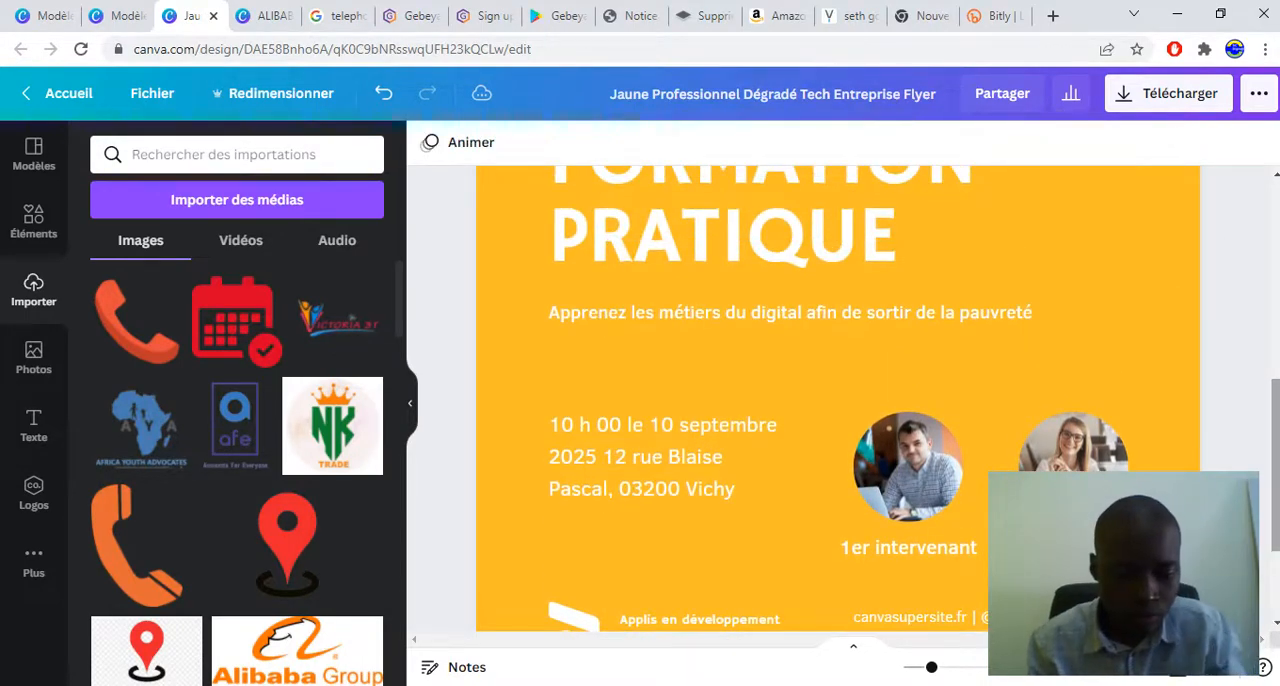
Try detaching the first speaker's photo from its circular frame, and undo the recent changes until the logo is back on the flyer
double_click(907, 465)
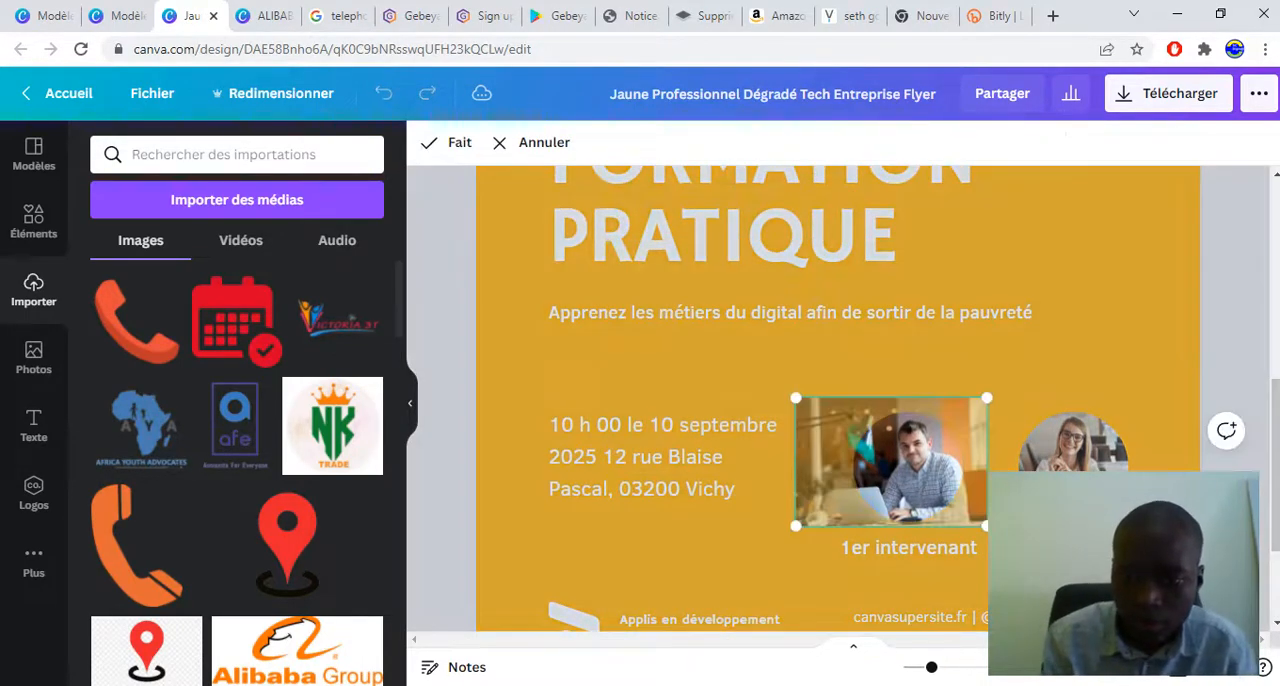
right_click(895, 460)
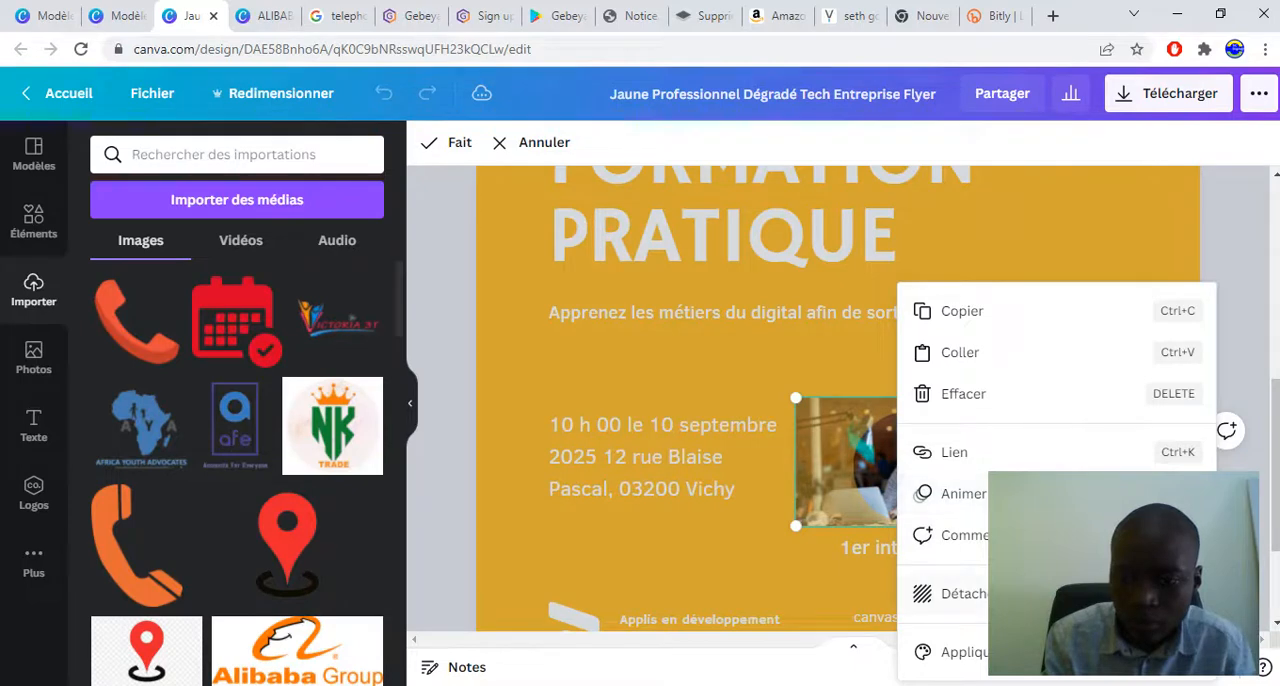
click(963, 593)
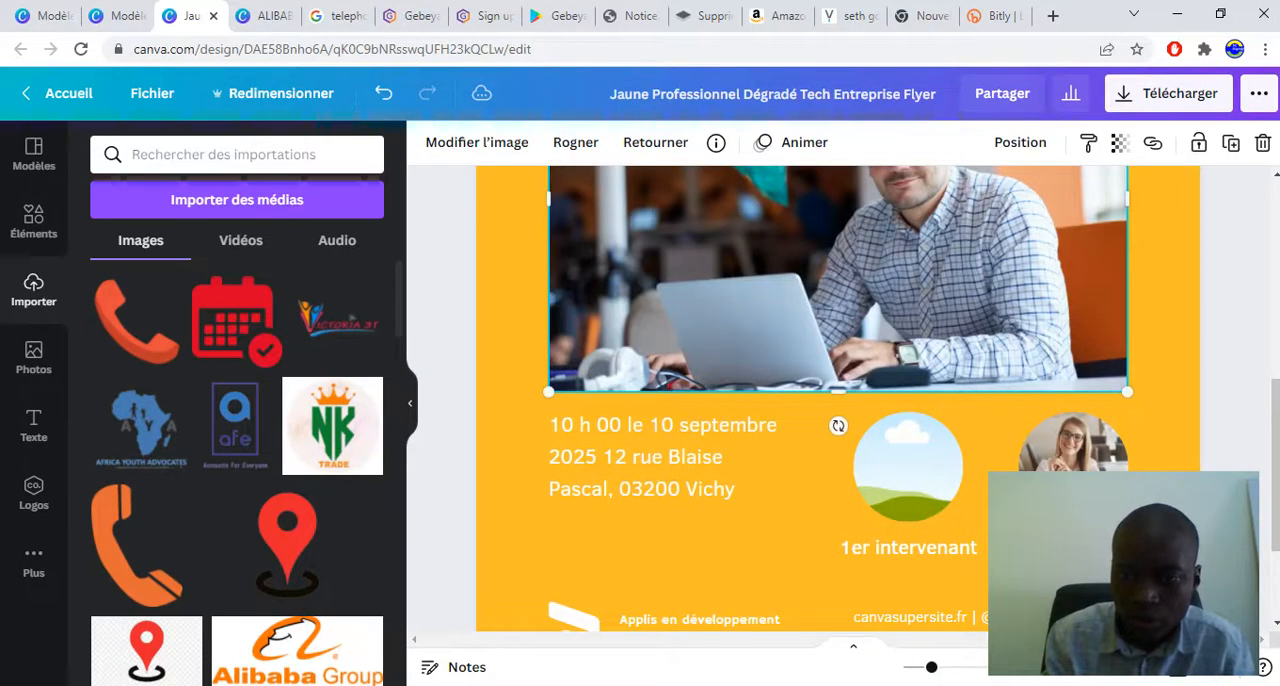
right_click(873, 290)
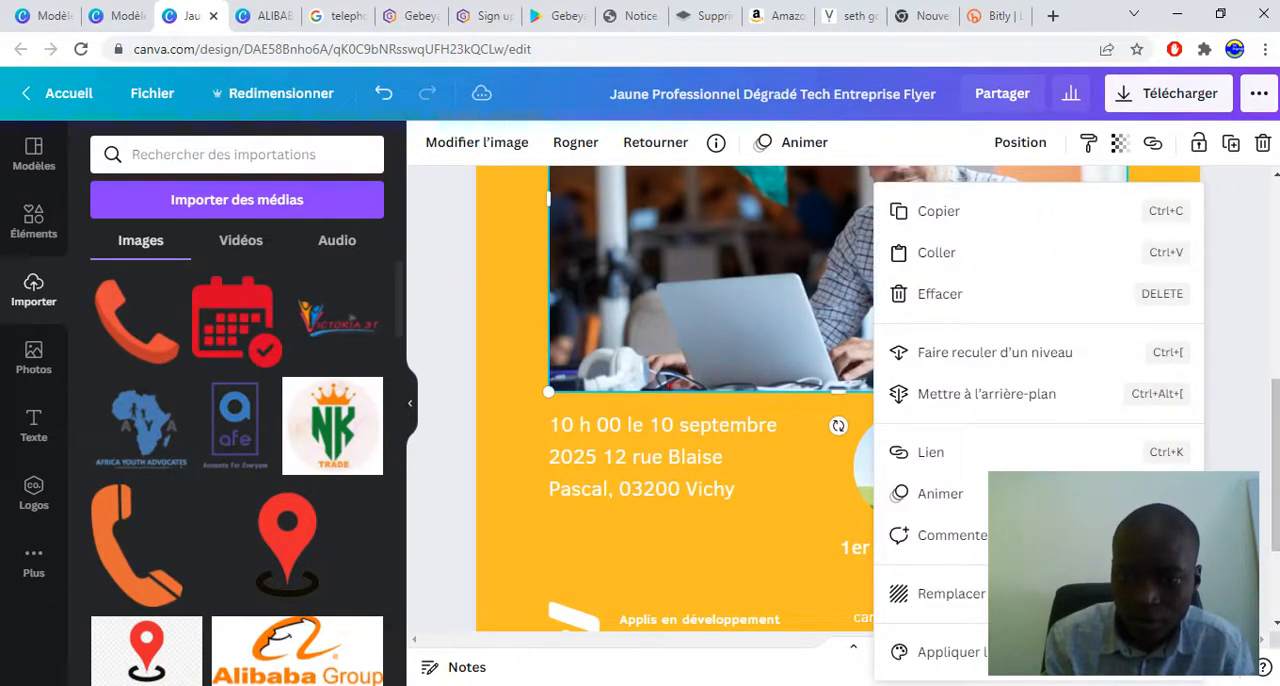
drag(763, 293, 764, 397)
key(ctrl+z)
key(ctrl+z)
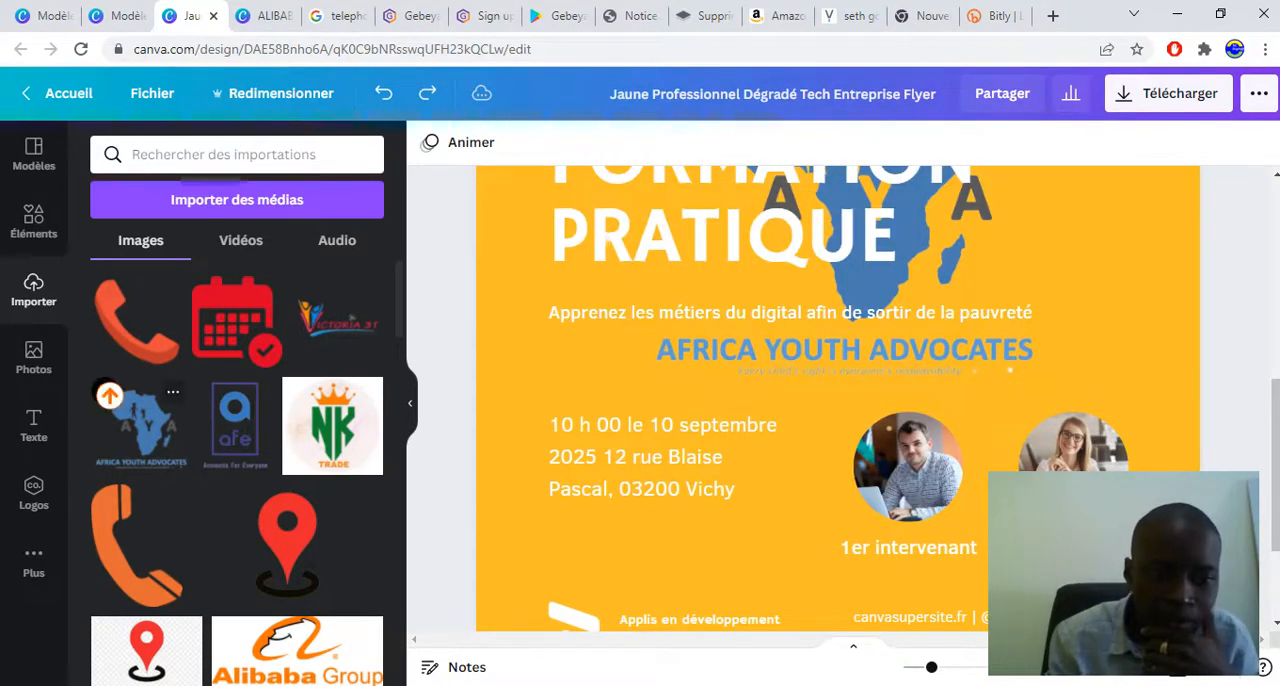
Add a second copy of the AFRICA YOUTH ADVOCATES logo and shrink it to less than half its size
click(140, 420)
drag(840, 260, 691, 498)
key(ctrl+z)
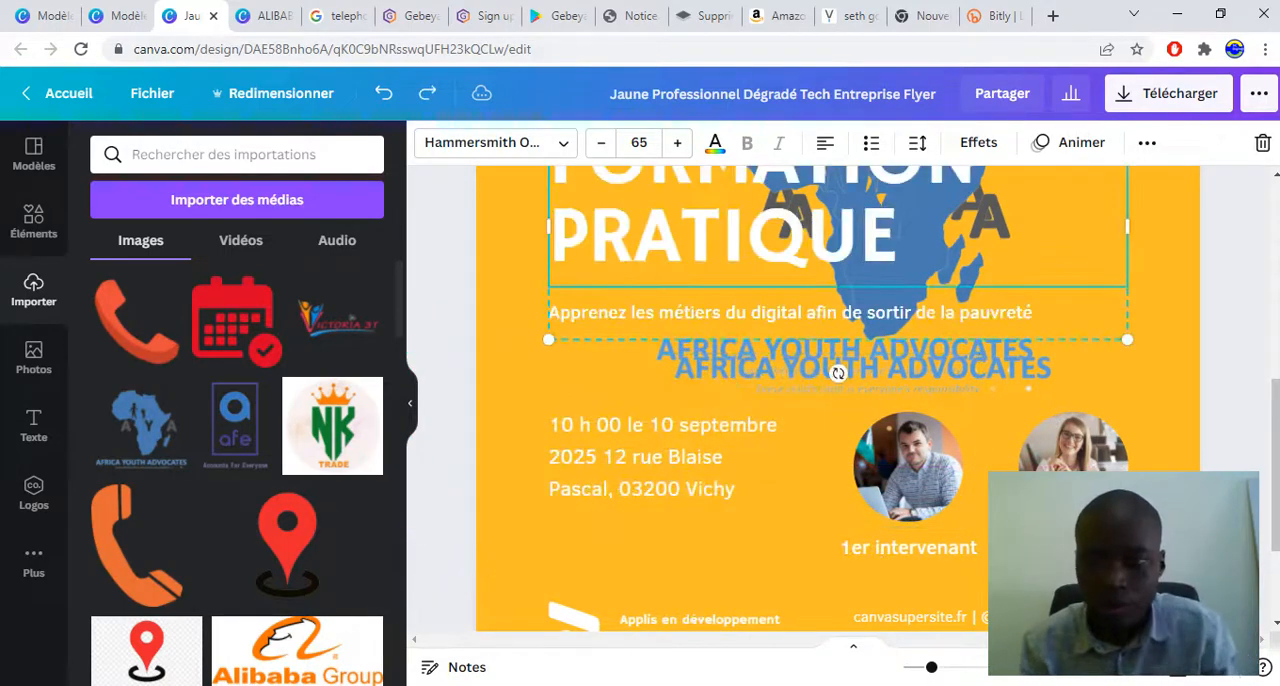
scroll(838, 400, up, 5)
scroll(838, 400, down, 1)
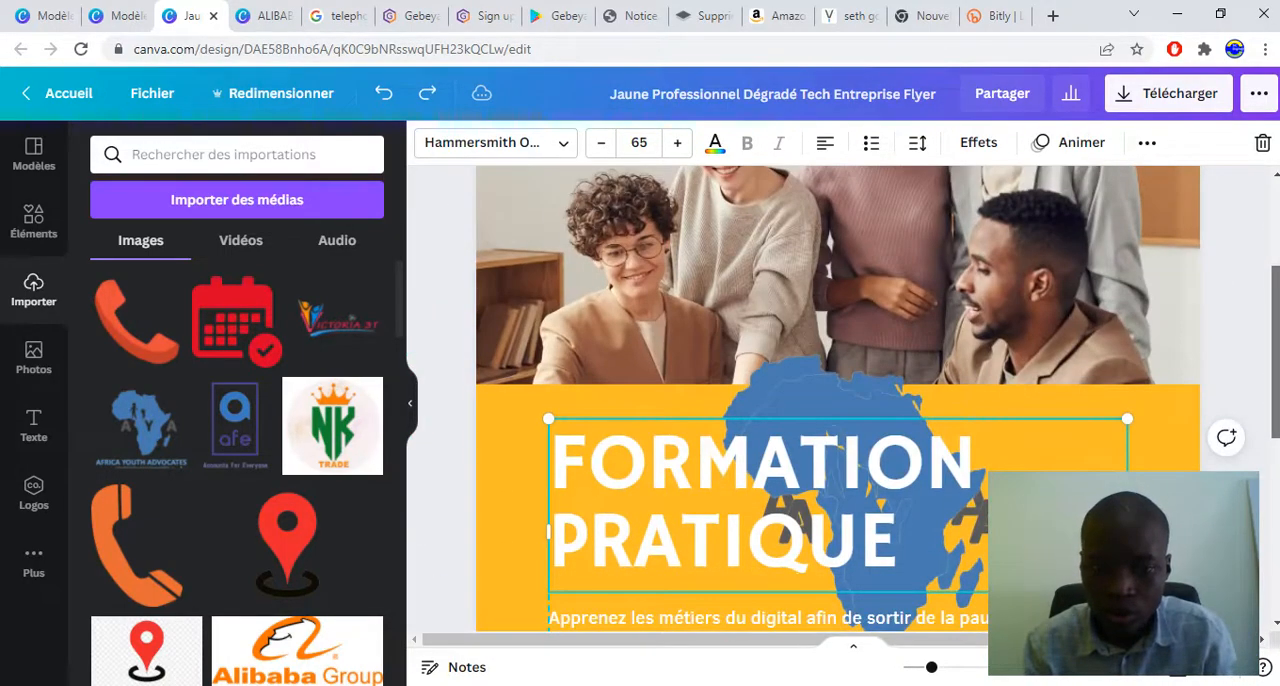
click(825, 393)
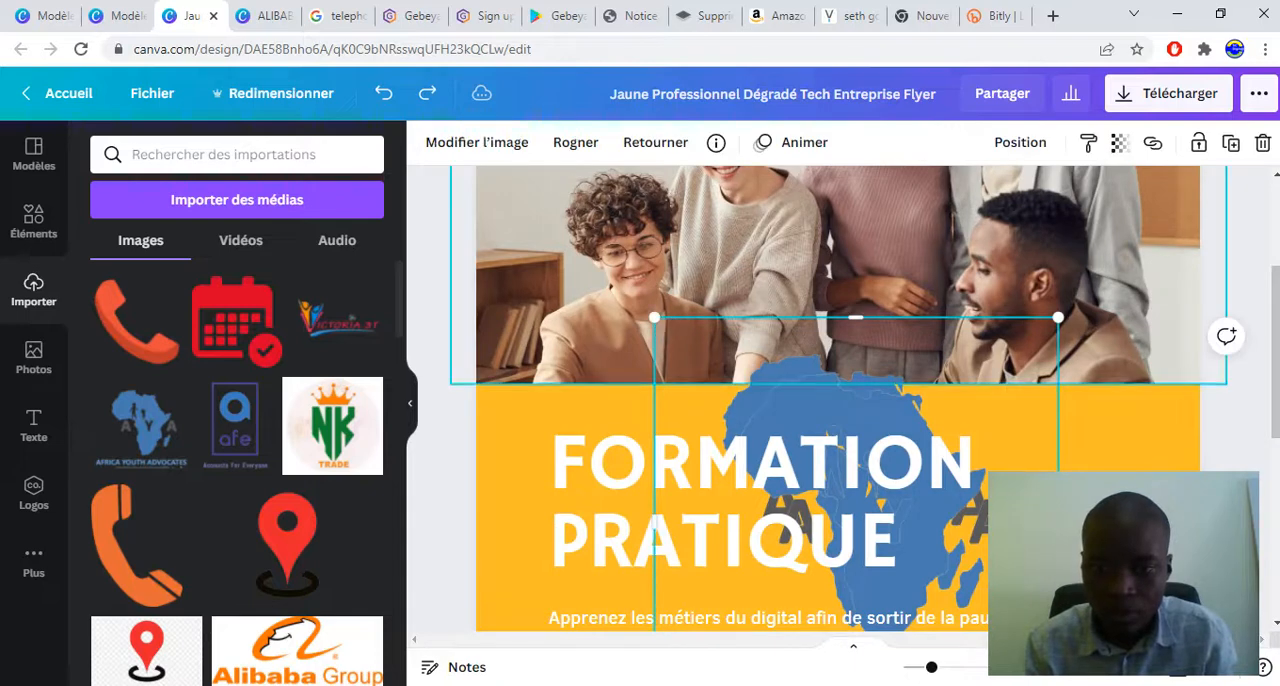
drag(1058, 317, 822, 557)
scroll(822, 557, down, 4)
scroll(822, 557, up, 1)
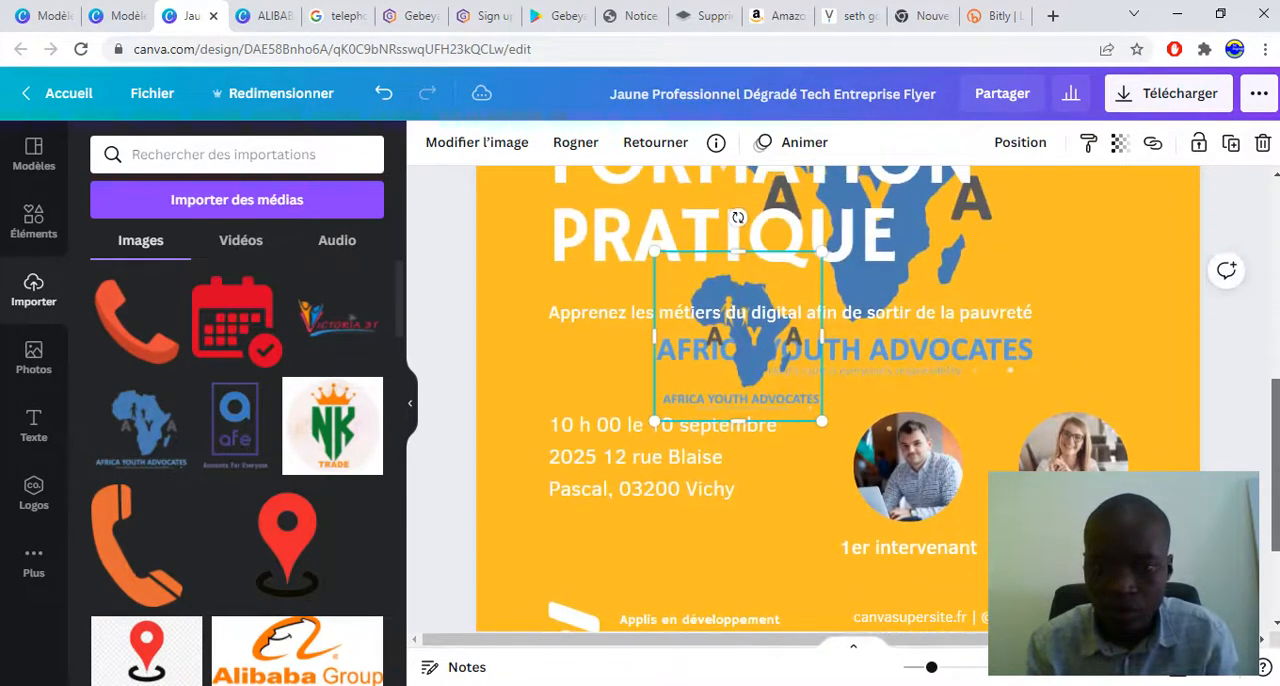
Replace the first speaker's photo in its circular frame with the small AFRICA YOUTH ADVOCATES logo
click(815, 500)
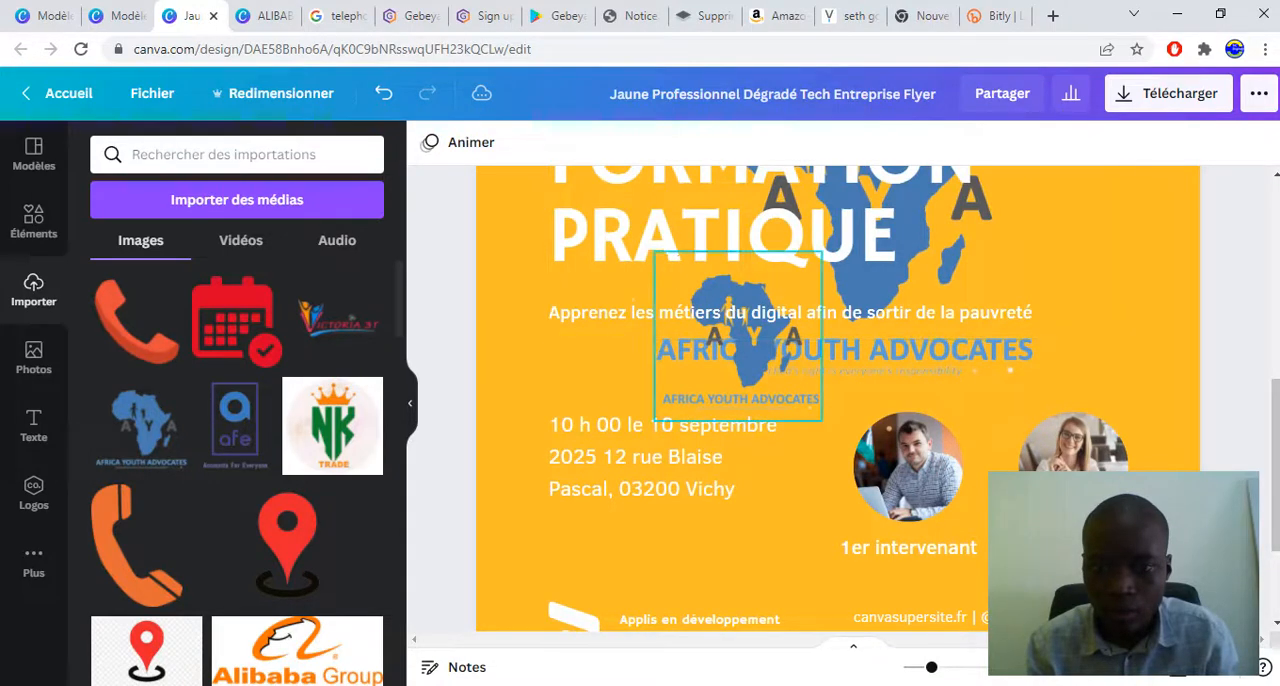
click(668, 265)
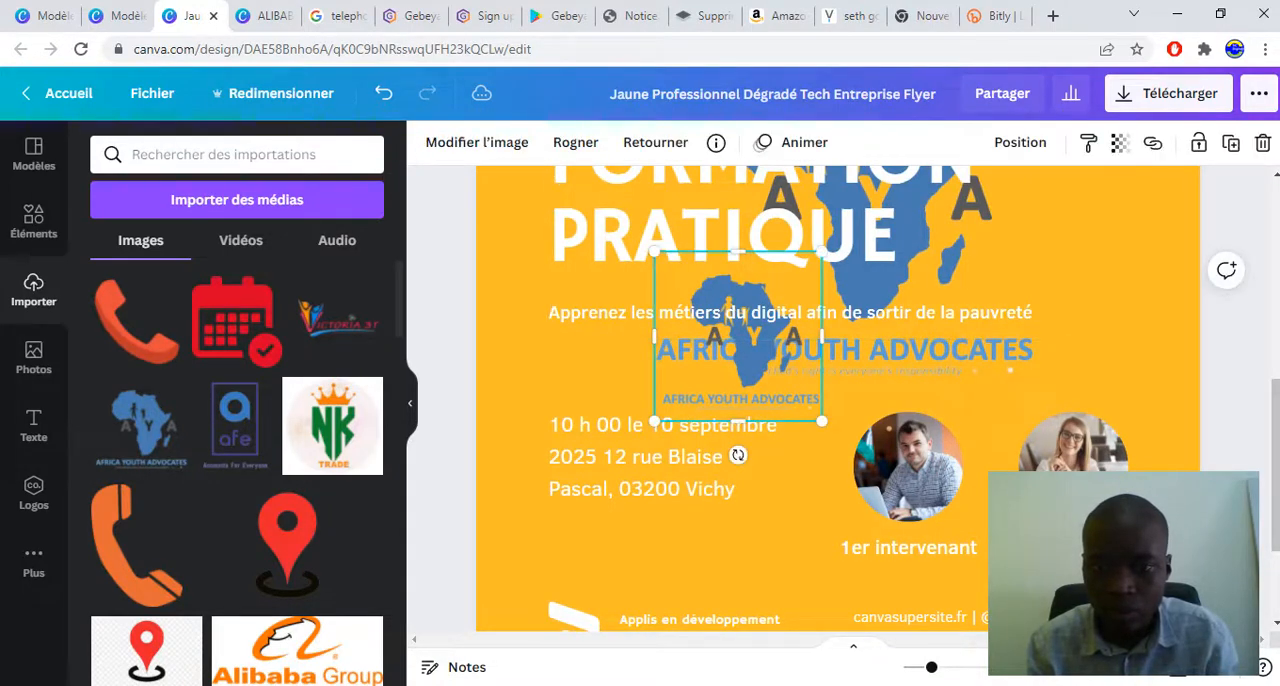
drag(700, 232, 772, 392)
key(ctrl+z)
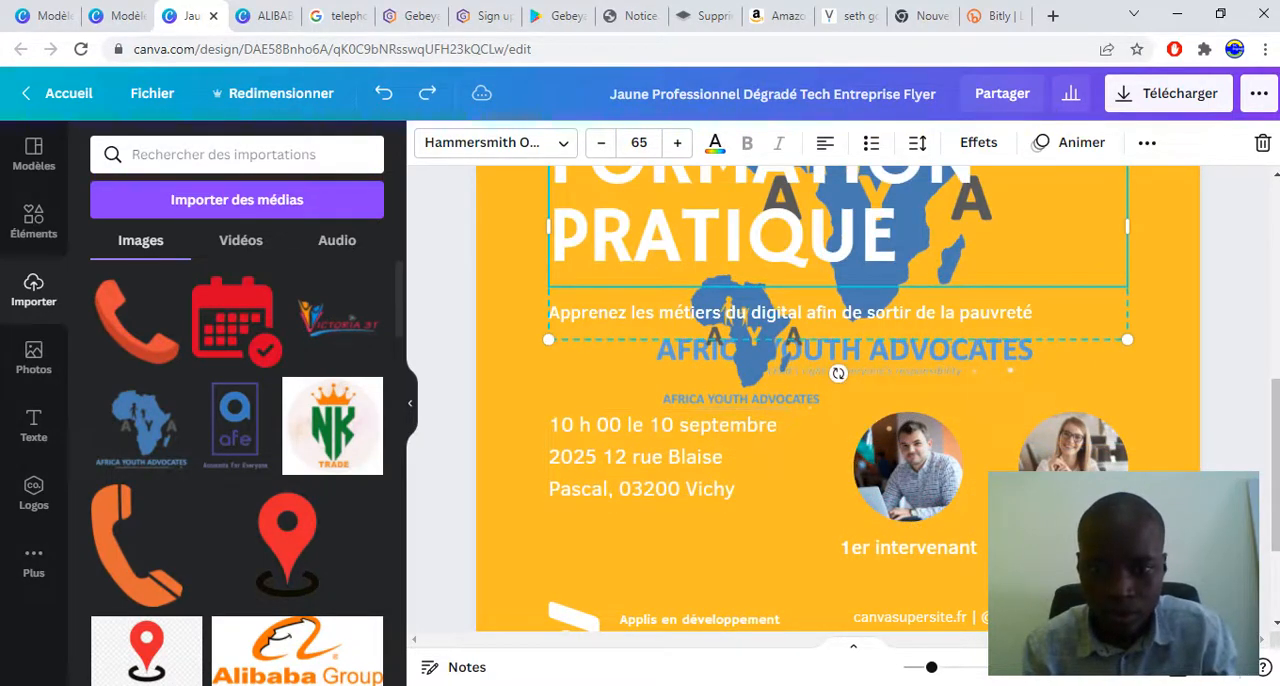
drag(740, 345, 871, 429)
Deselect the large logo and look over the flyer from its contact details up to the header photo
click(868, 362)
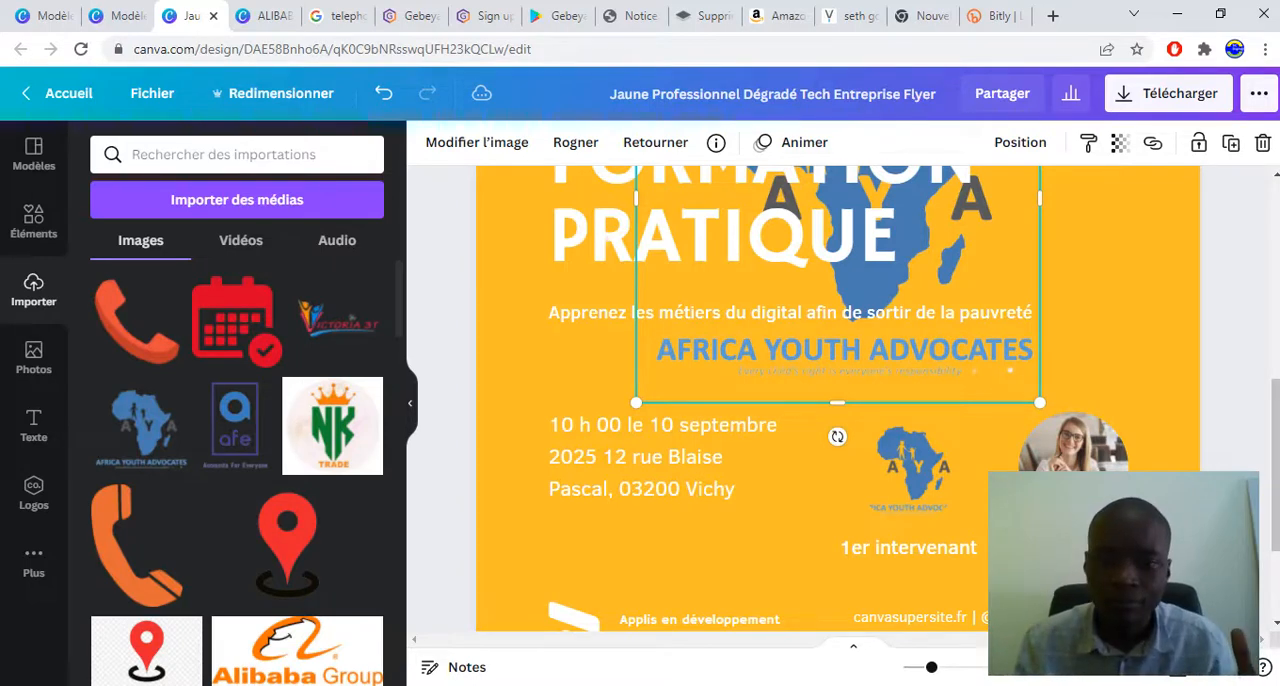
scroll(838, 400, down, 2)
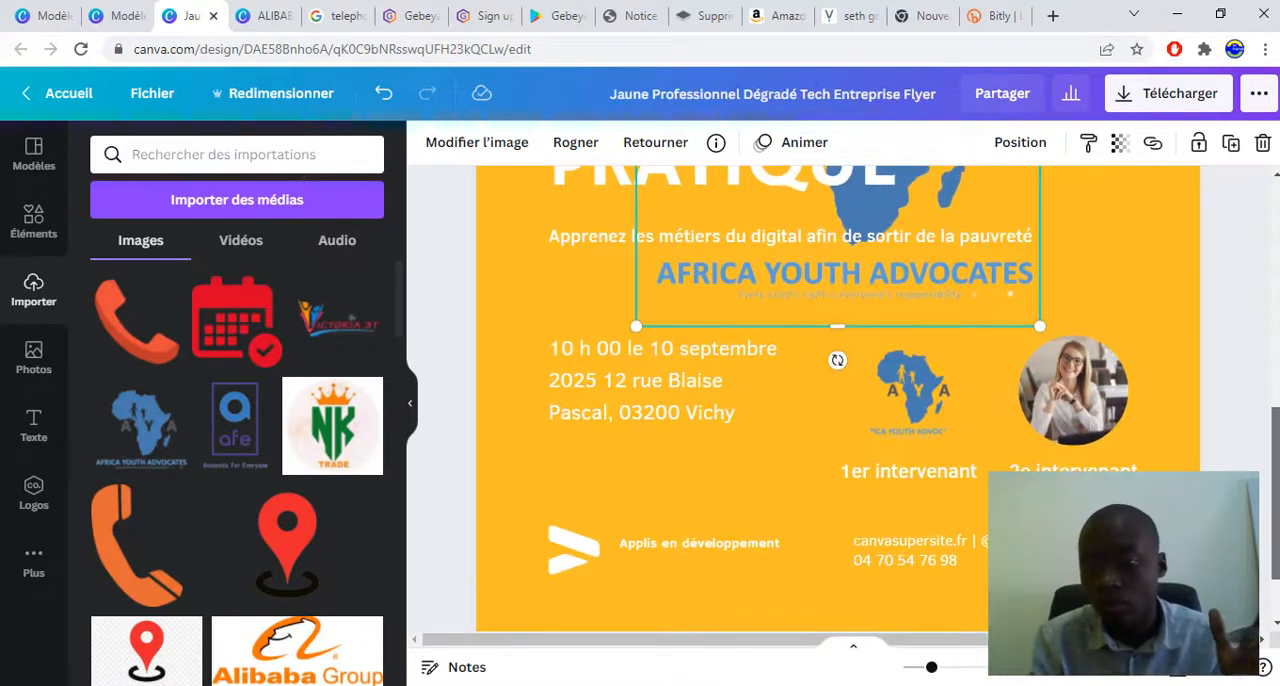
key(Delete)
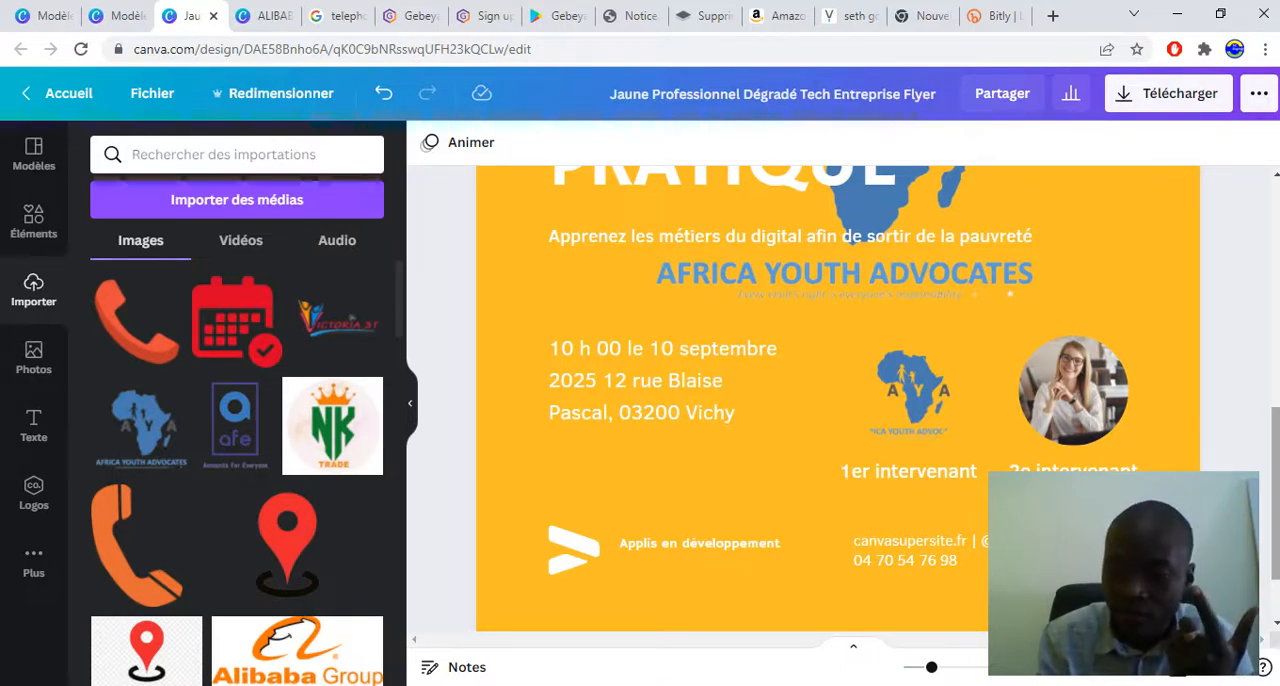
scroll(838, 400, down, 2)
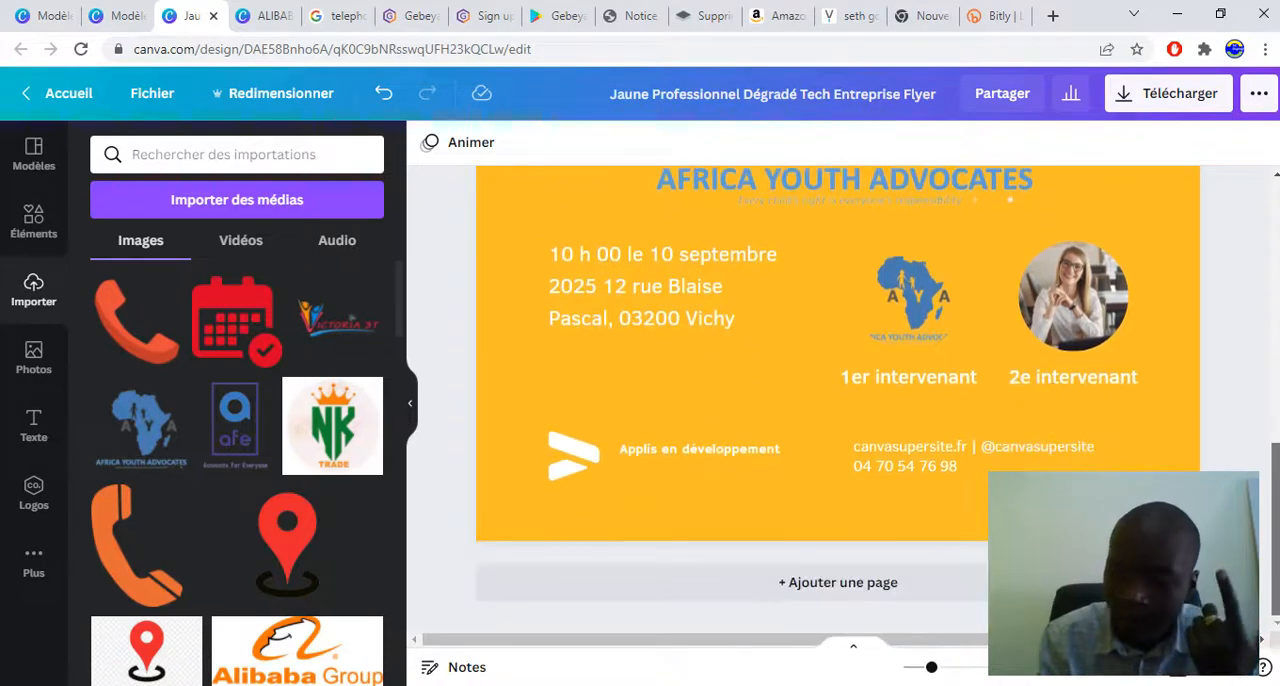
scroll(838, 400, up, 4)
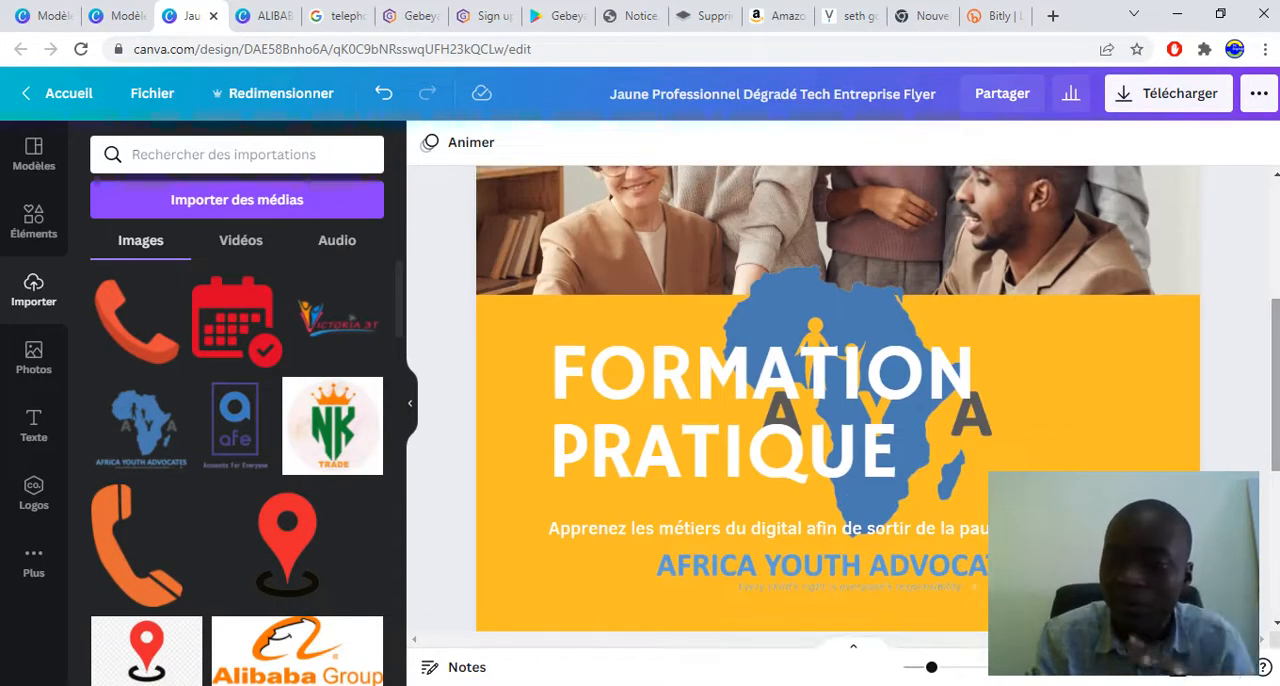
scroll(838, 400, up, 3)
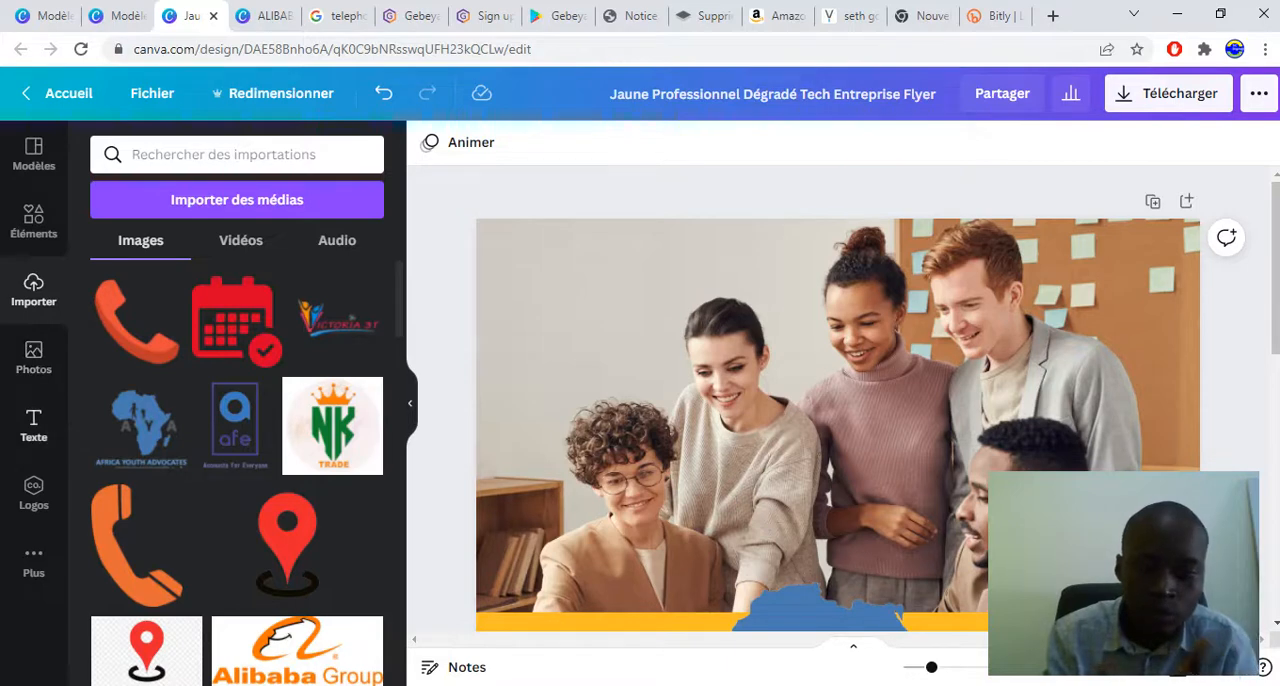
Add a title text element reading "Un titre" over the flyer's header photo
click(34, 426)
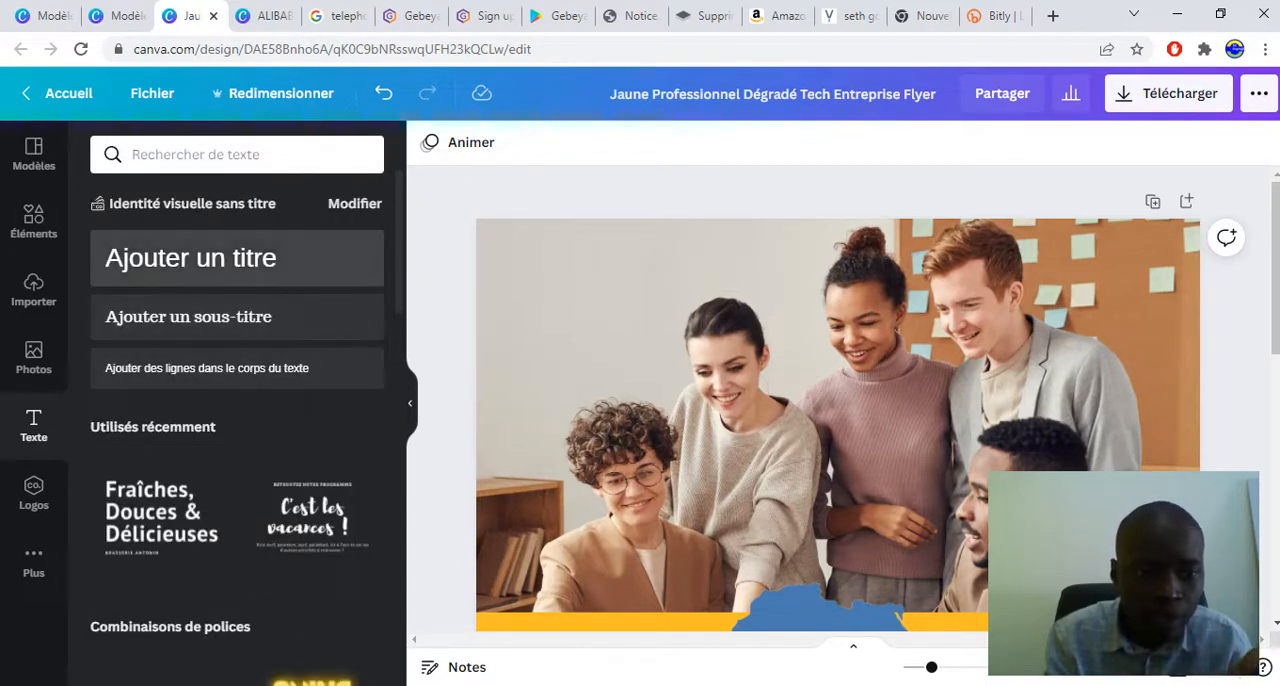
click(190, 258)
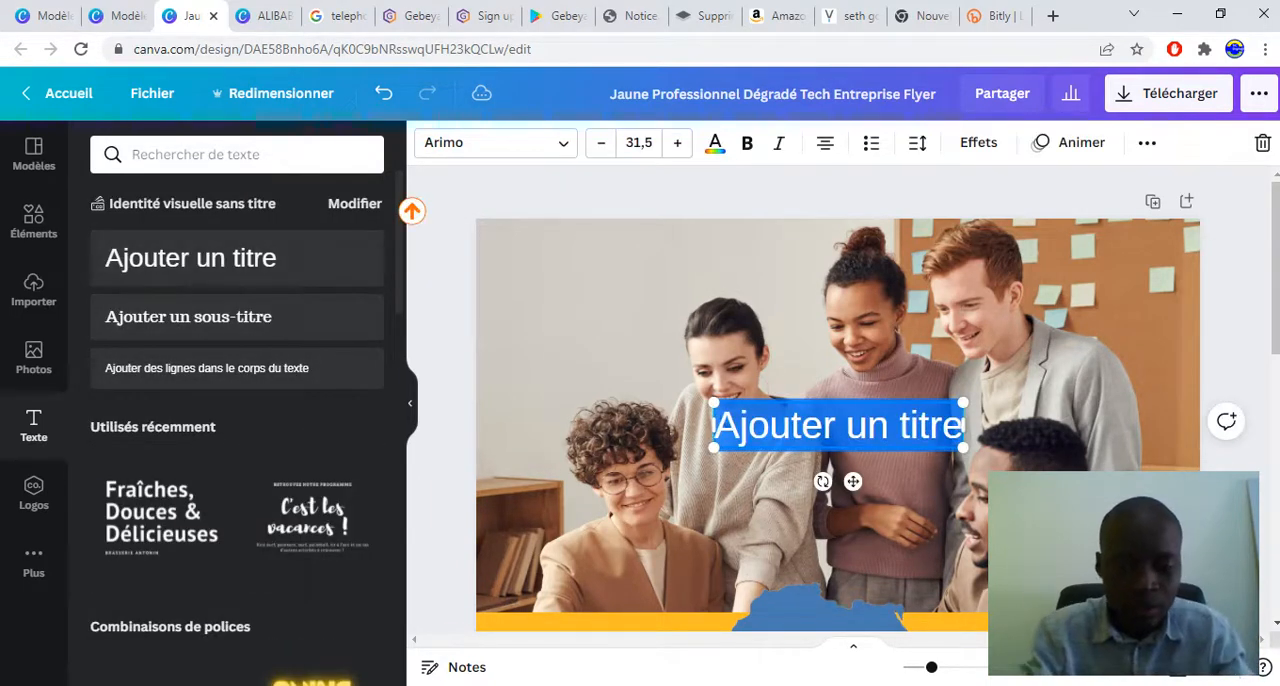
text(Un )
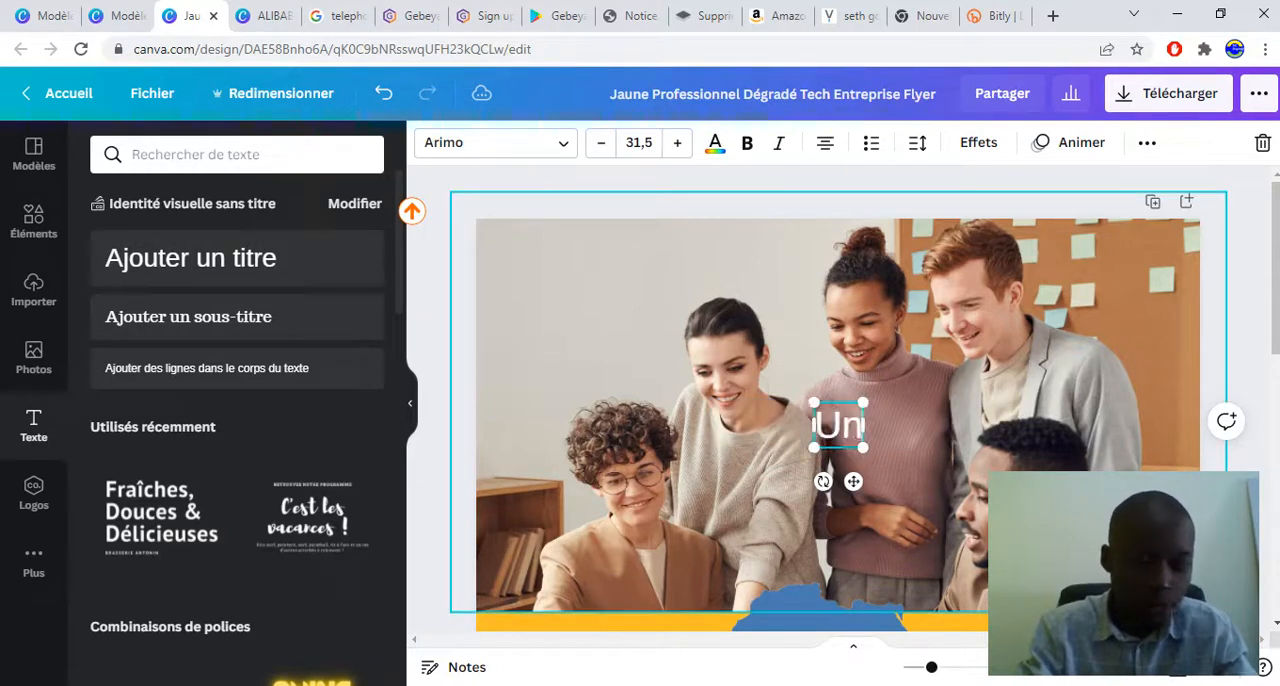
text(titre)
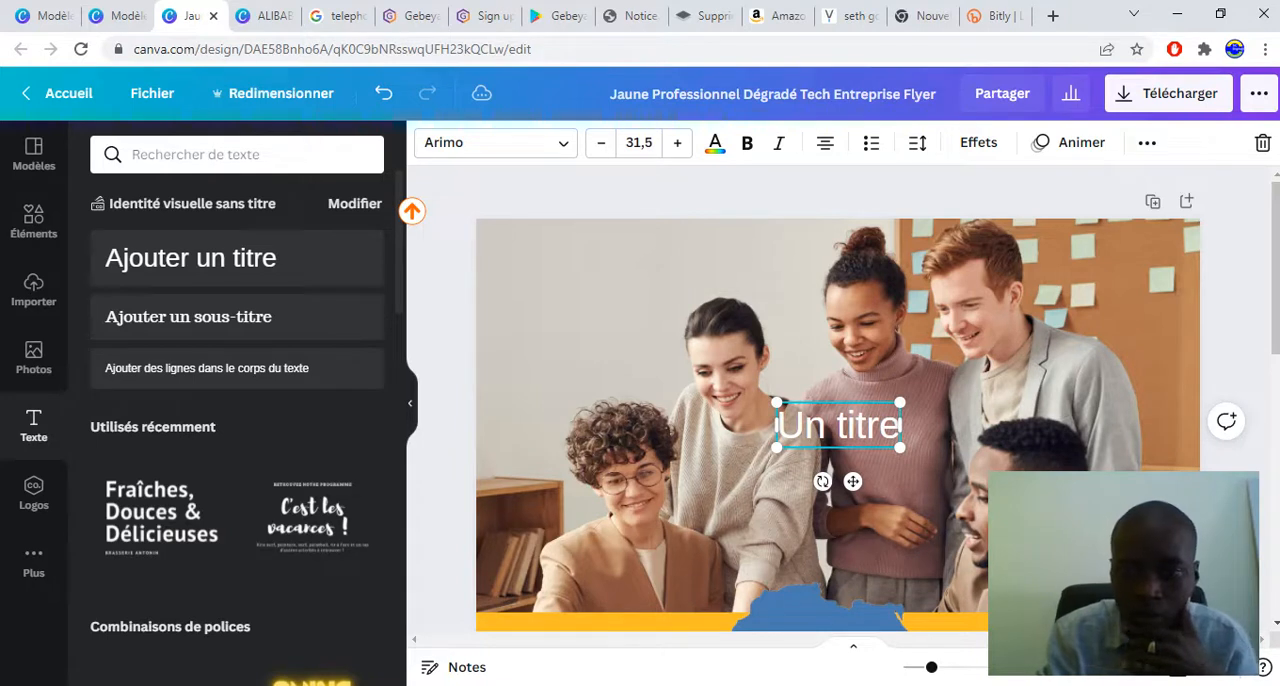
Format the "Un titre" text in the document's yellow-orange colour, bold, at size 40,5
key(ctrl+shift+Left)
key(ctrl+shift+Left)
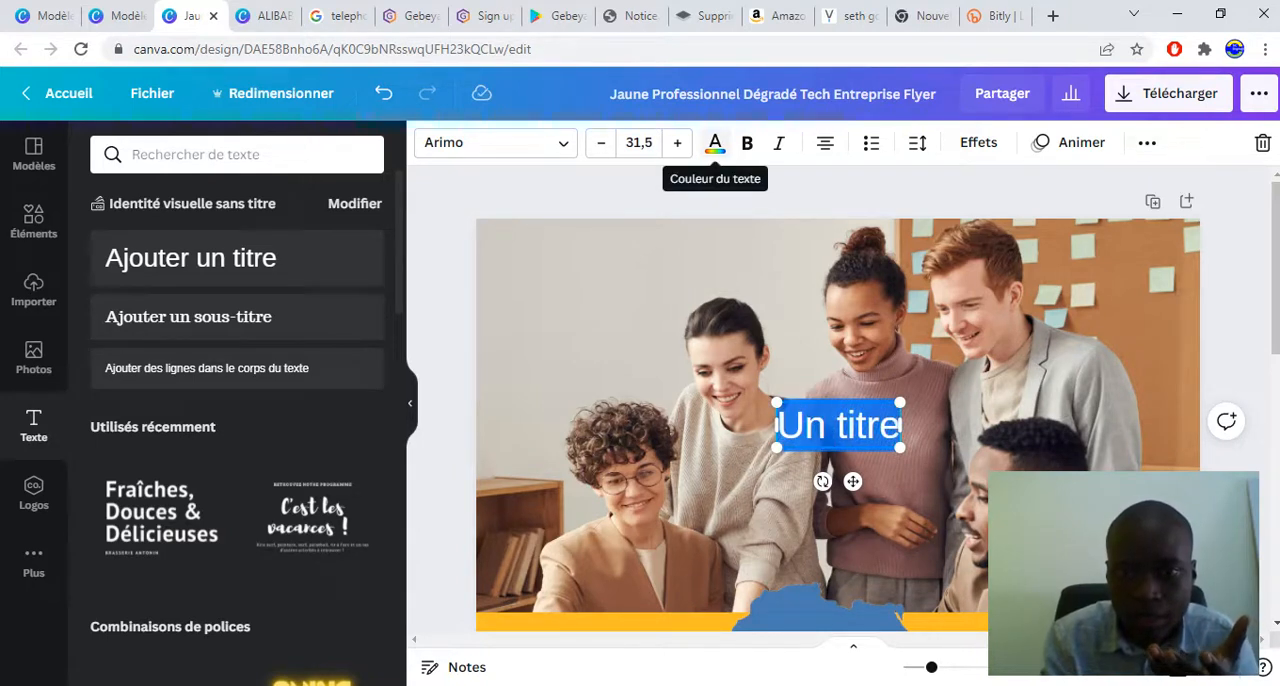
click(715, 143)
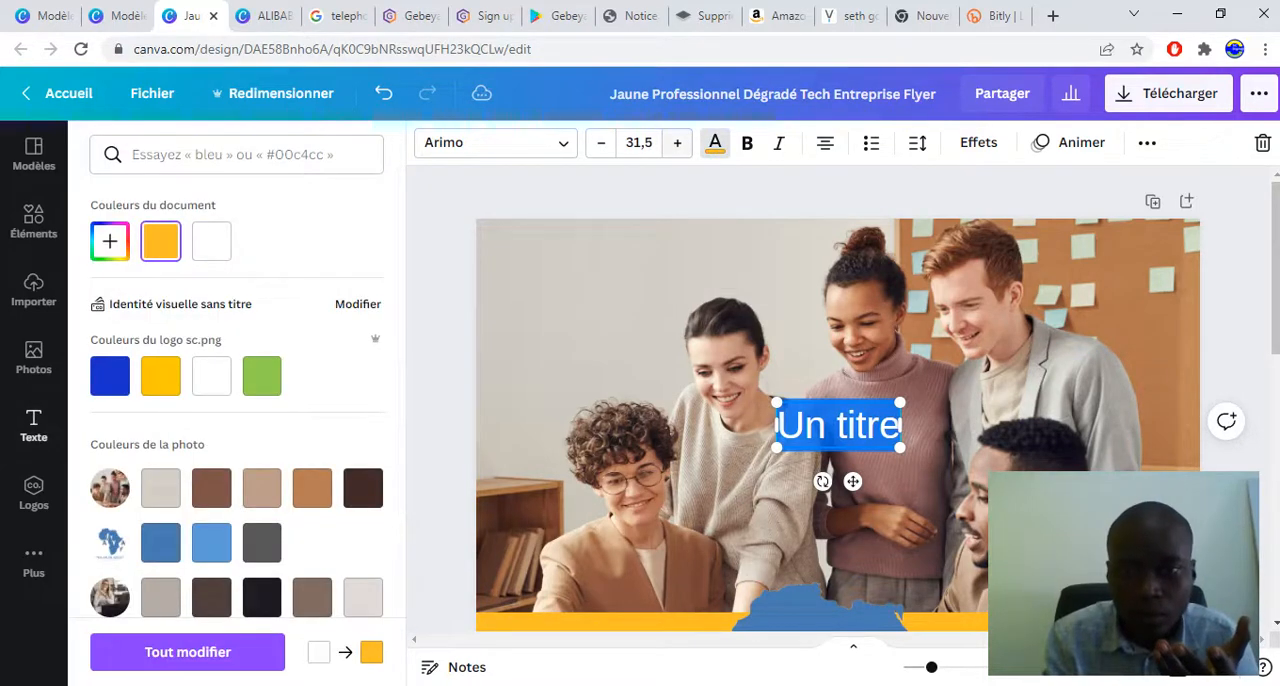
click(747, 143)
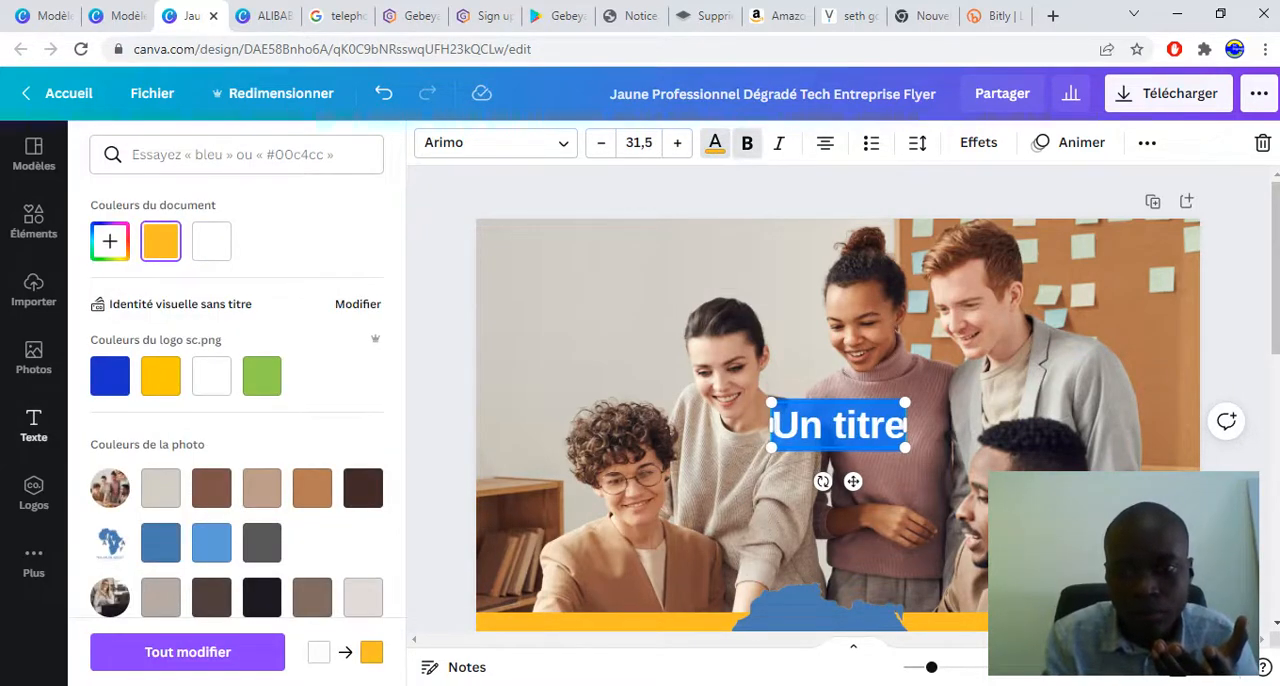
click(677, 143)
click(677, 143)
click(677, 143)
click(677, 143)
click(677, 143)
click(677, 143)
click(677, 143)
click(677, 143)
click(677, 143)
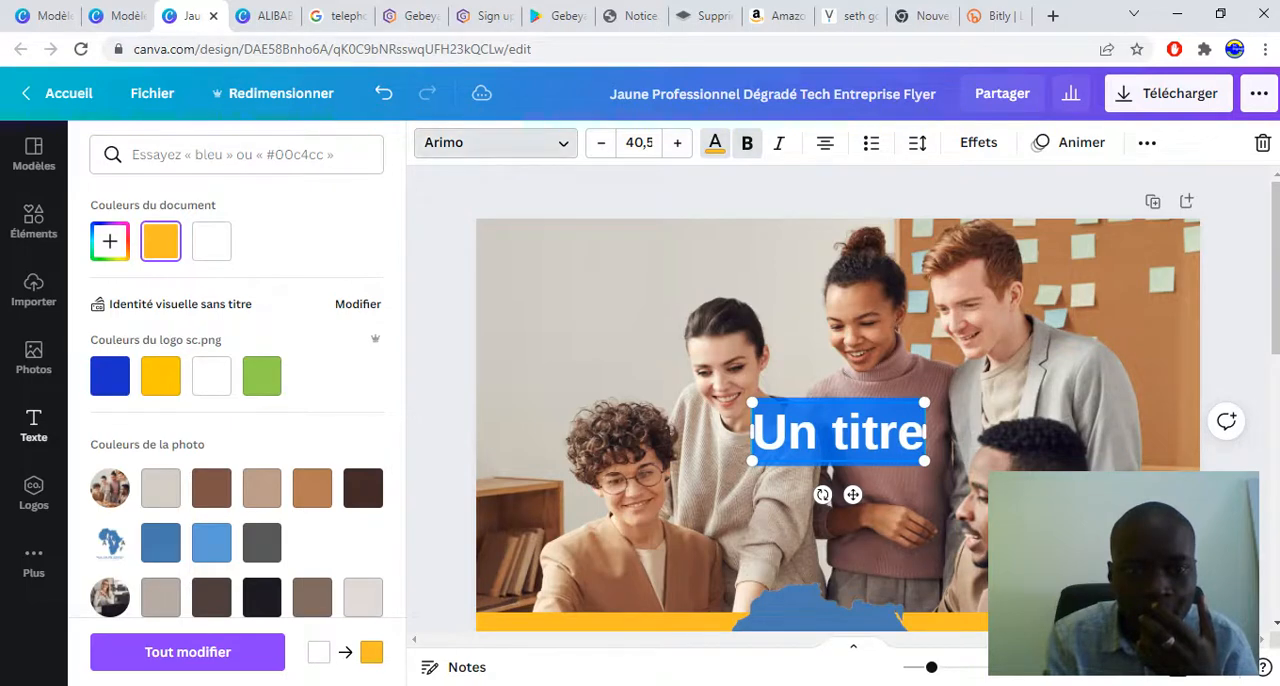
Move the "Un titre" text into the upper part of the header photo, above the head of the woman in the beige sweater
click(495, 142)
click(411, 211)
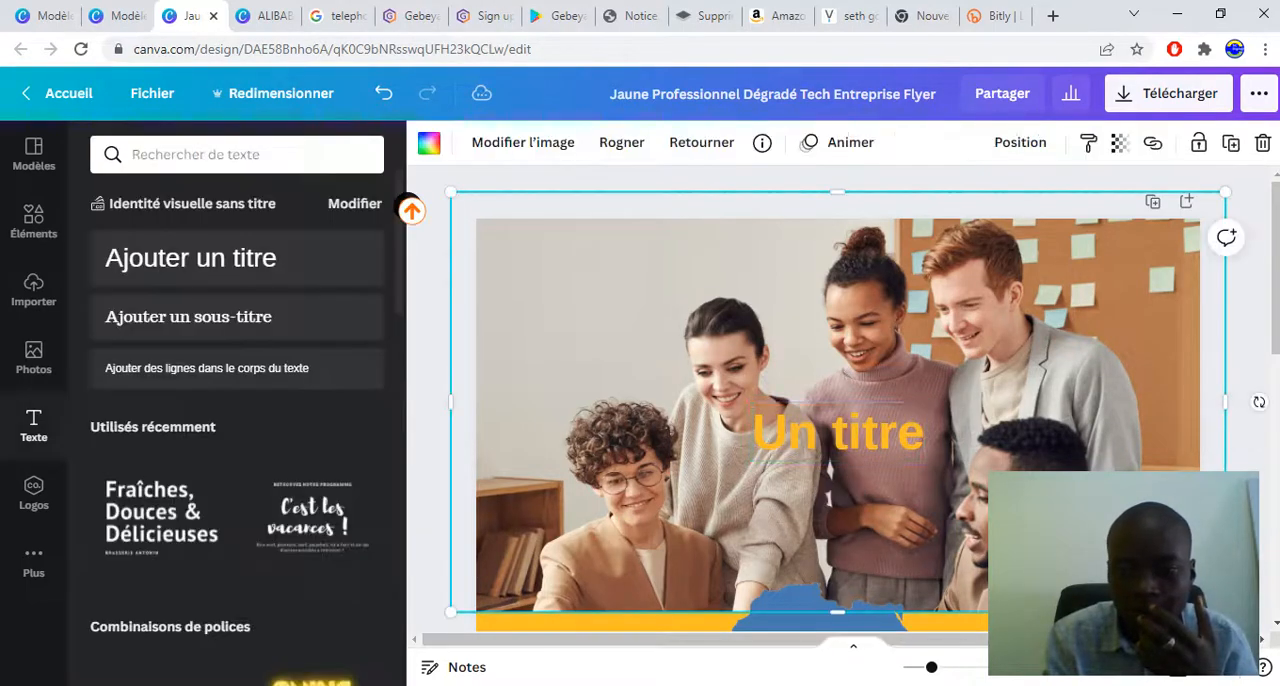
drag(838, 432, 705, 270)
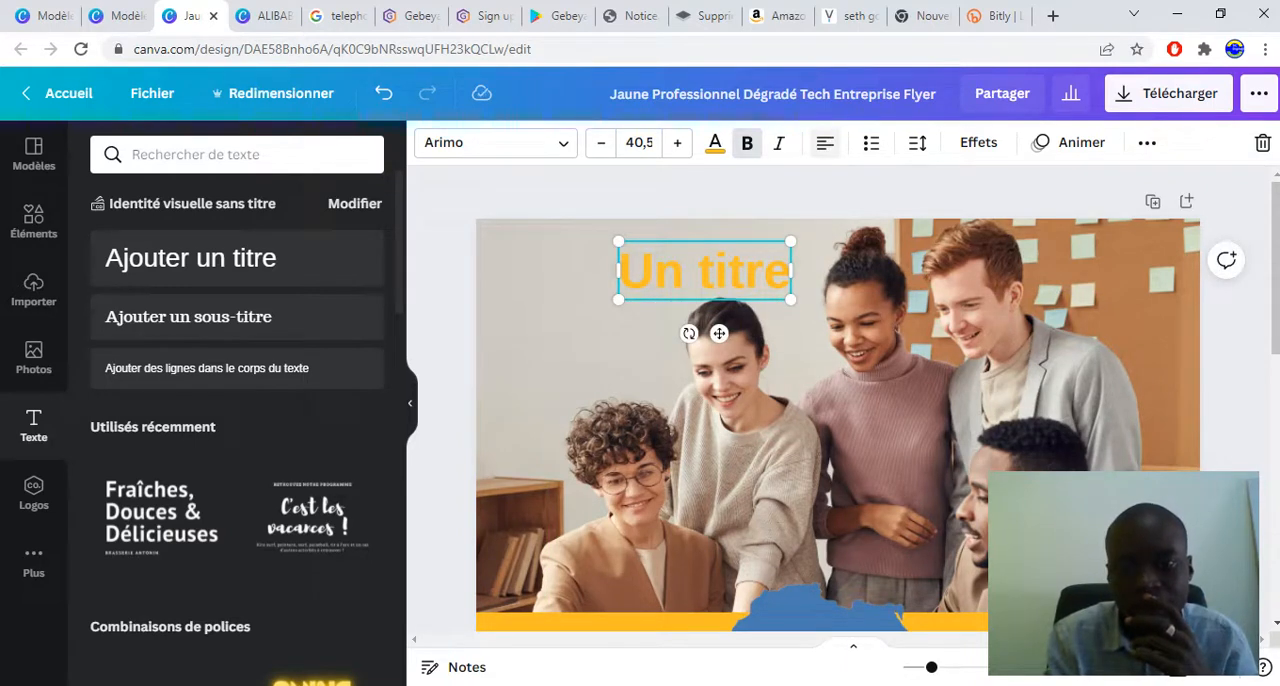
Format the "Un titre" text as a justified bulleted list with letter spacing 140 and line spacing 0,89
click(871, 143)
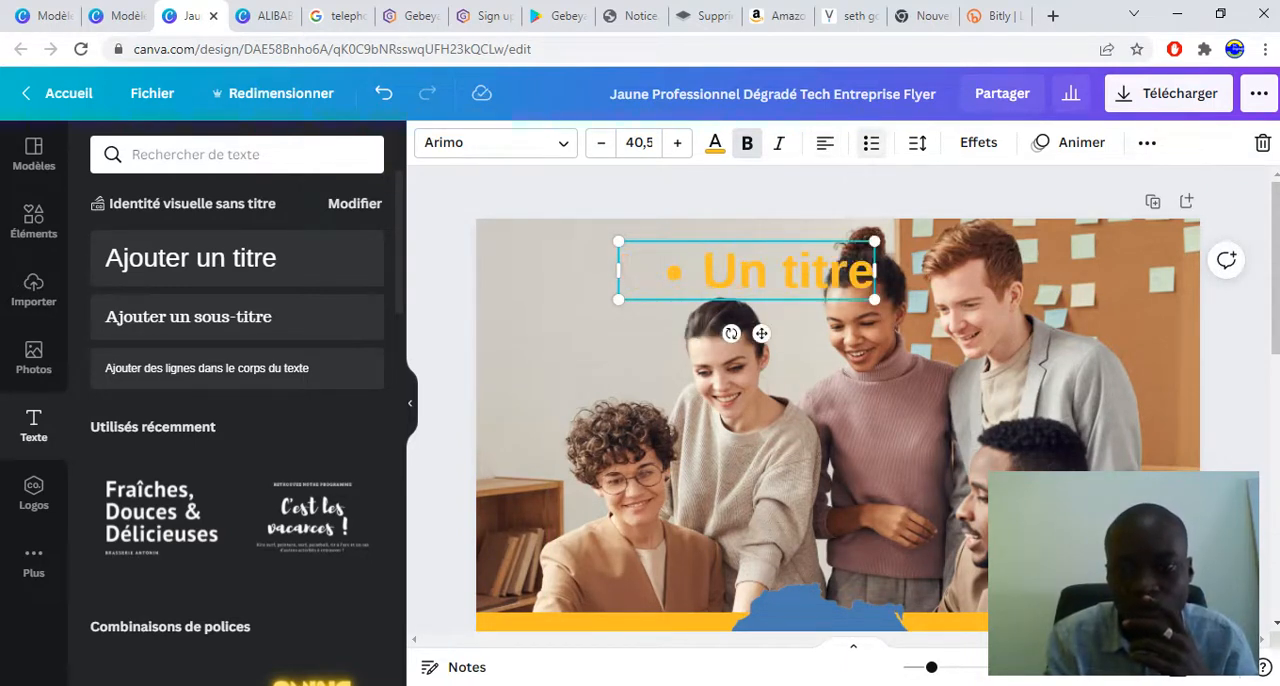
click(917, 143)
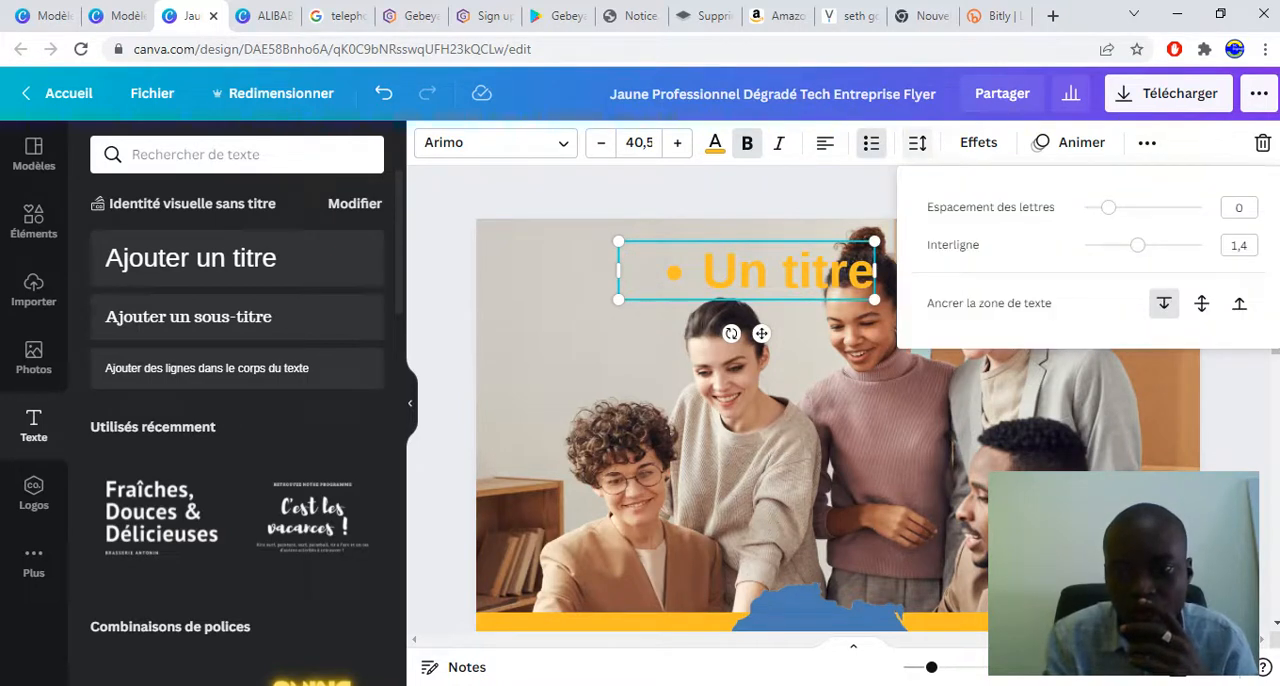
drag(1108, 207, 1124, 207)
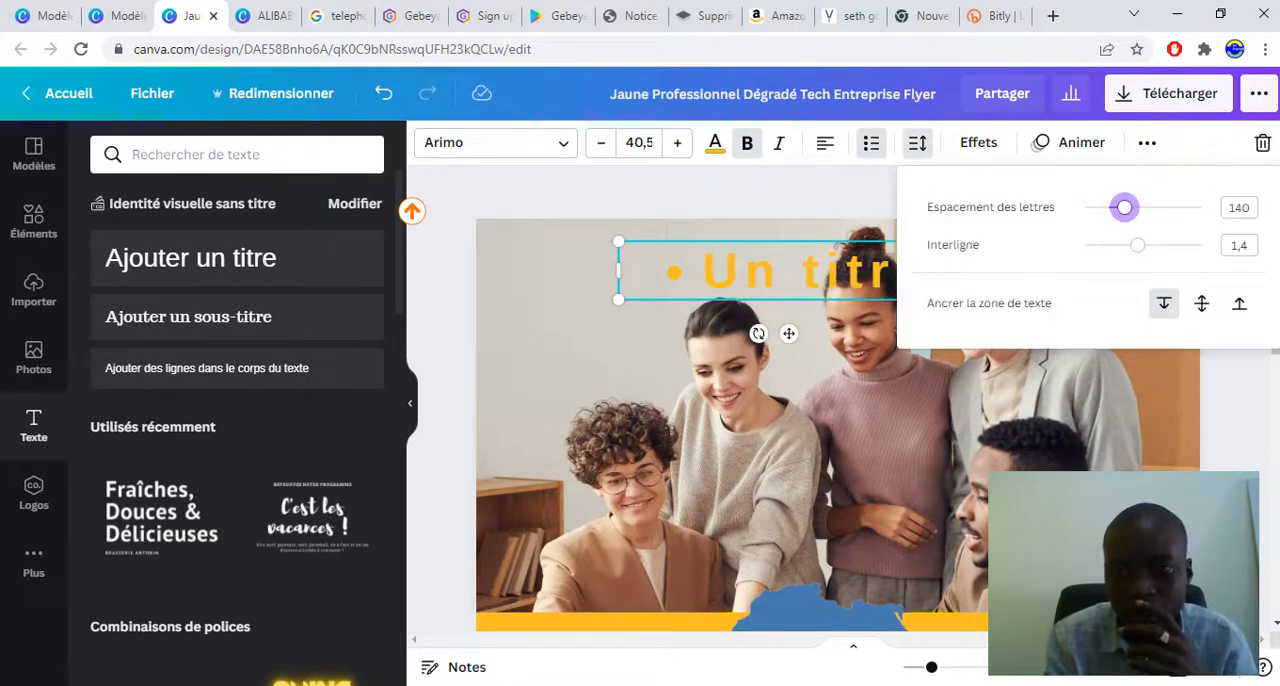
drag(1137, 245, 1107, 245)
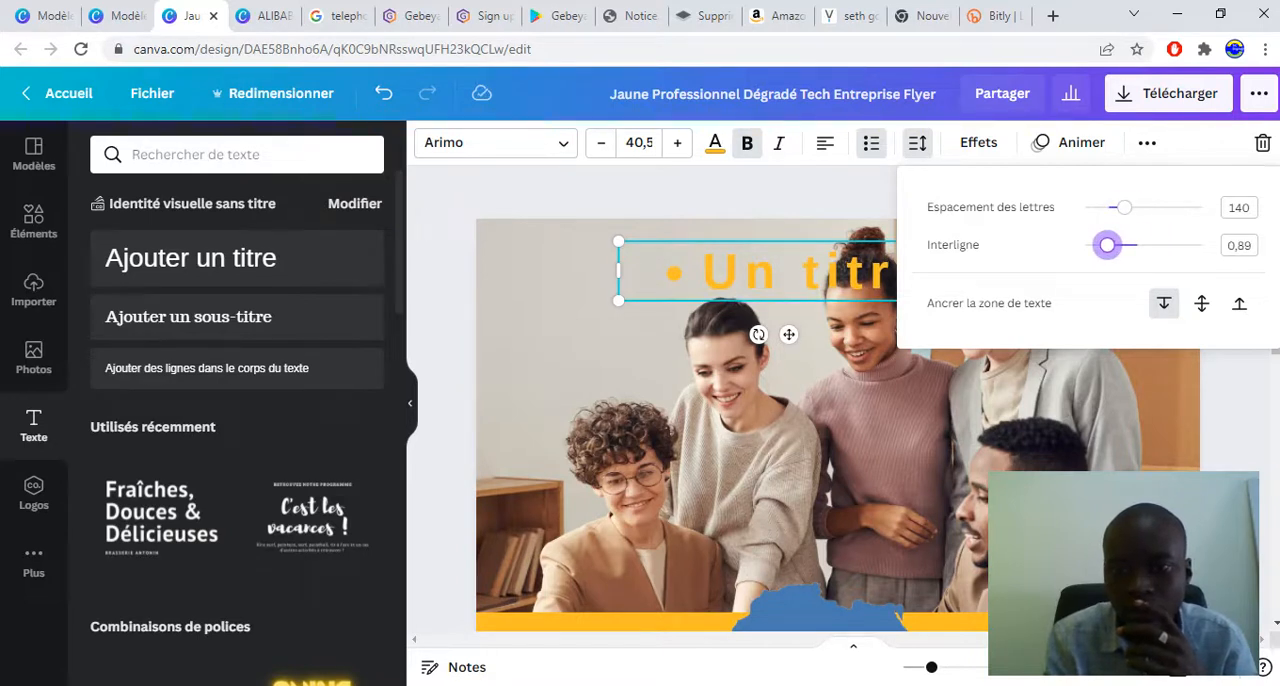
click(825, 142)
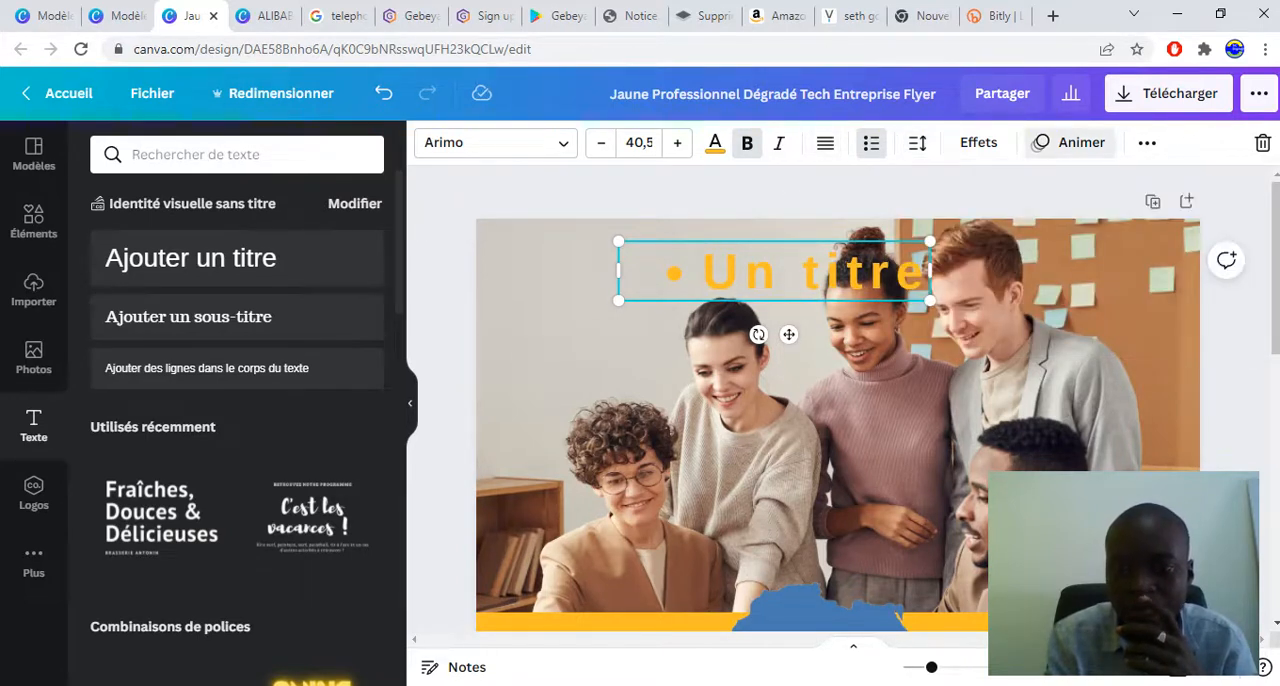
Try the Balayage and Lever text animations on the "Un titre" title and settle on Fondu
click(1070, 142)
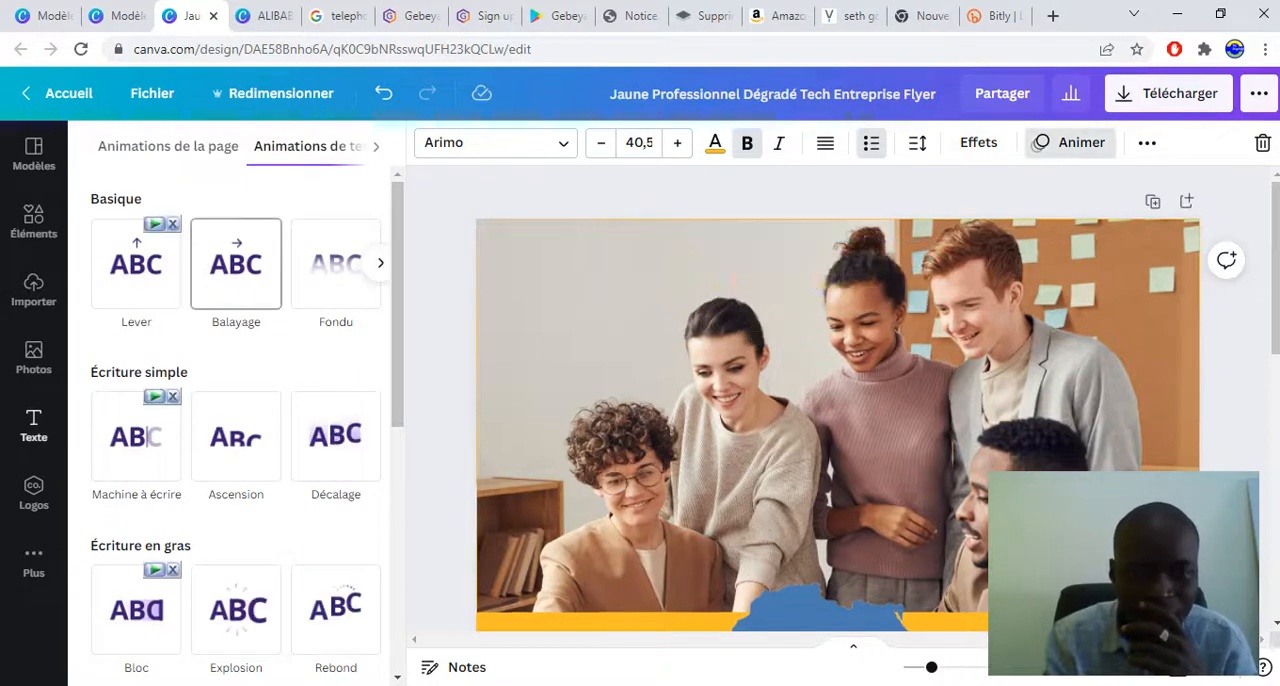
click(236, 264)
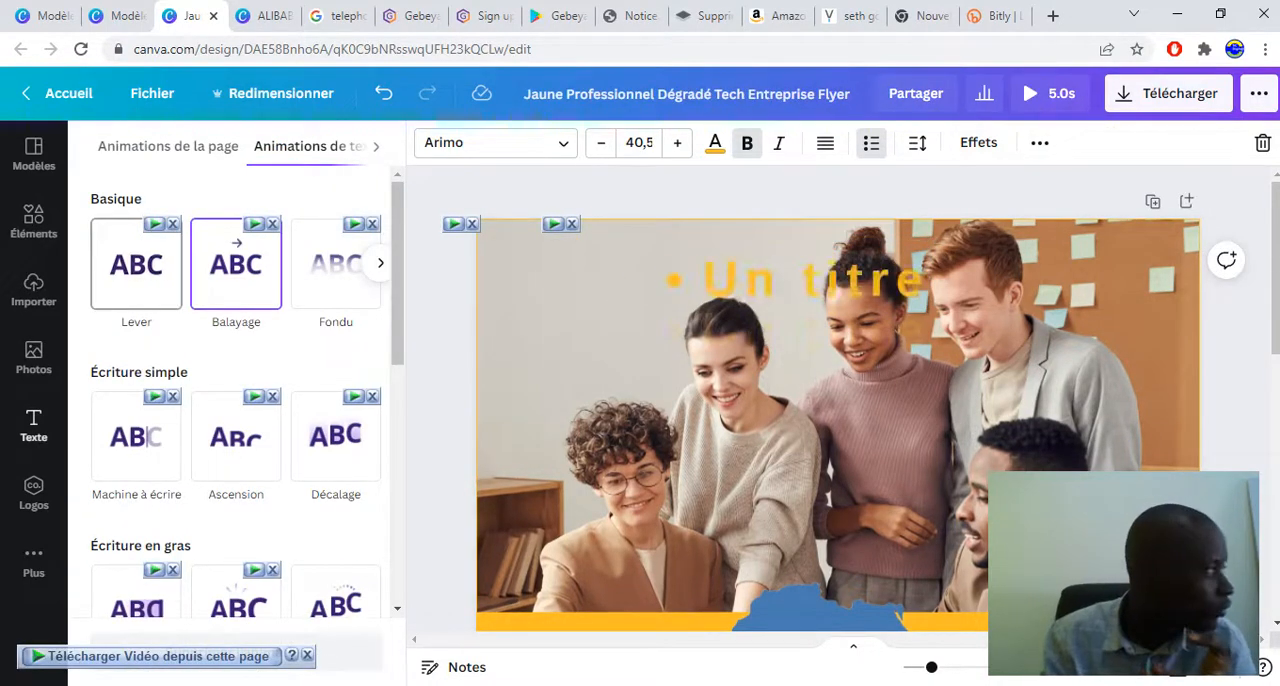
click(136, 264)
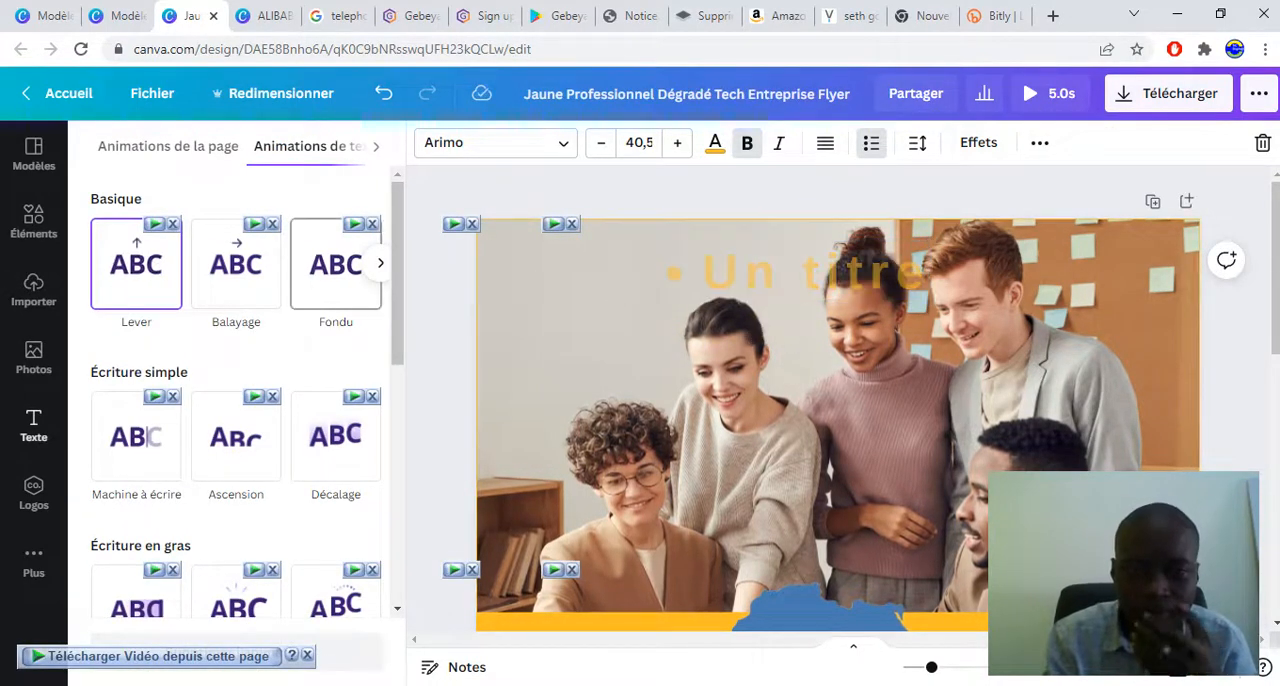
click(336, 264)
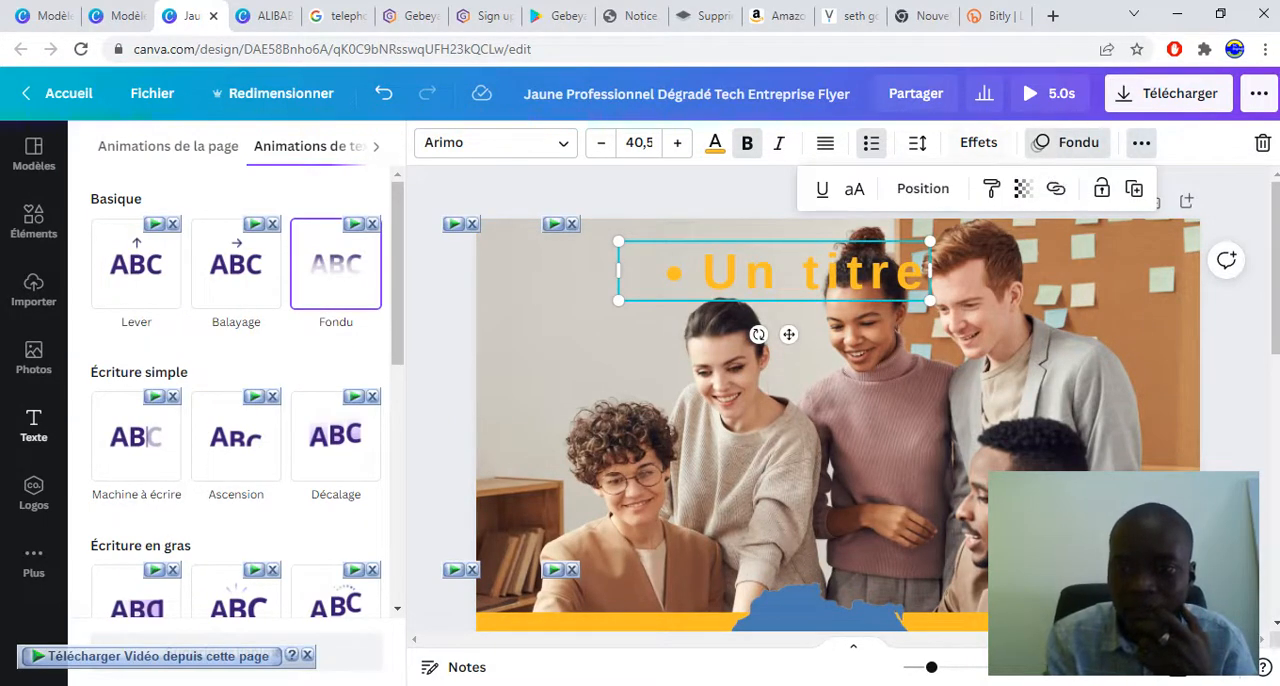
Apply the Ombré effect to the "Un titre" text and return to its text animations
click(978, 142)
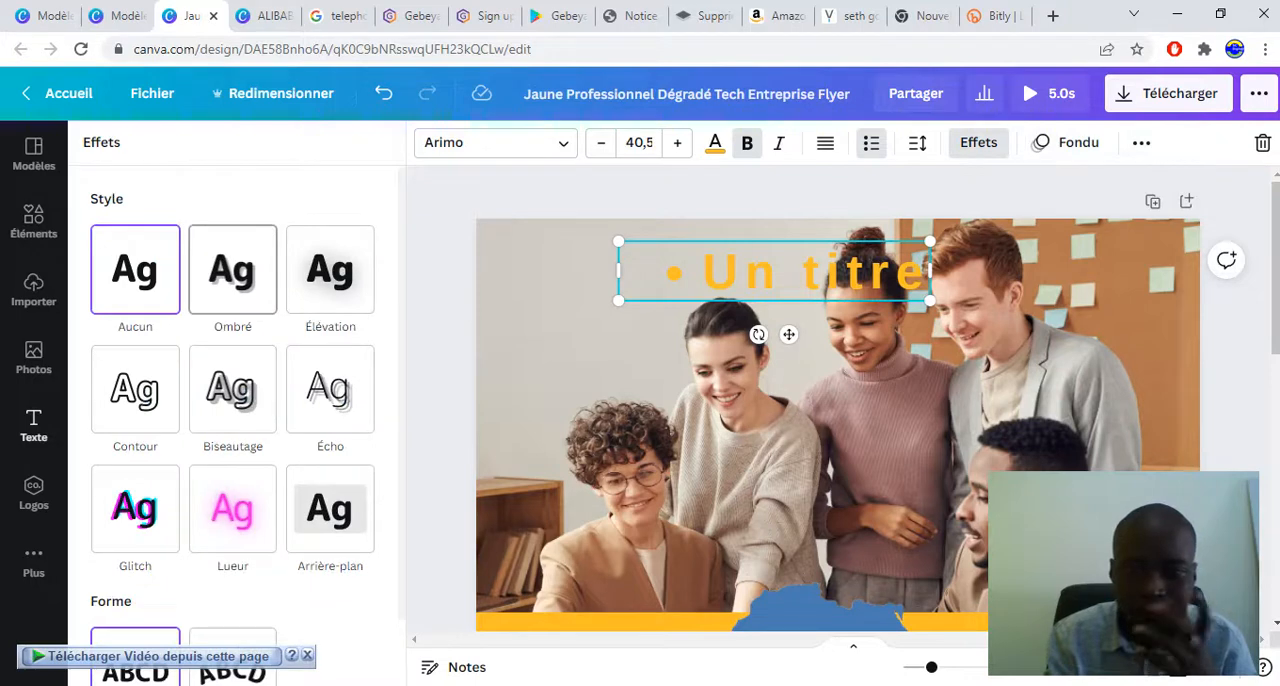
click(232, 269)
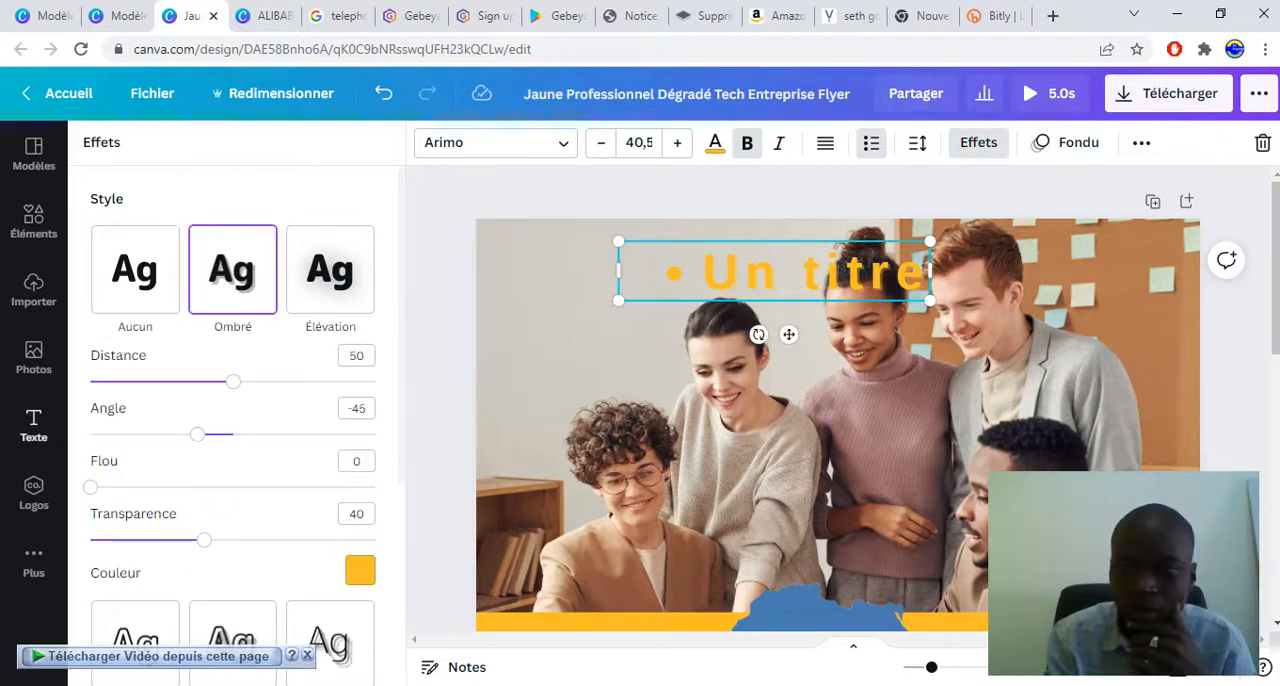
click(1070, 142)
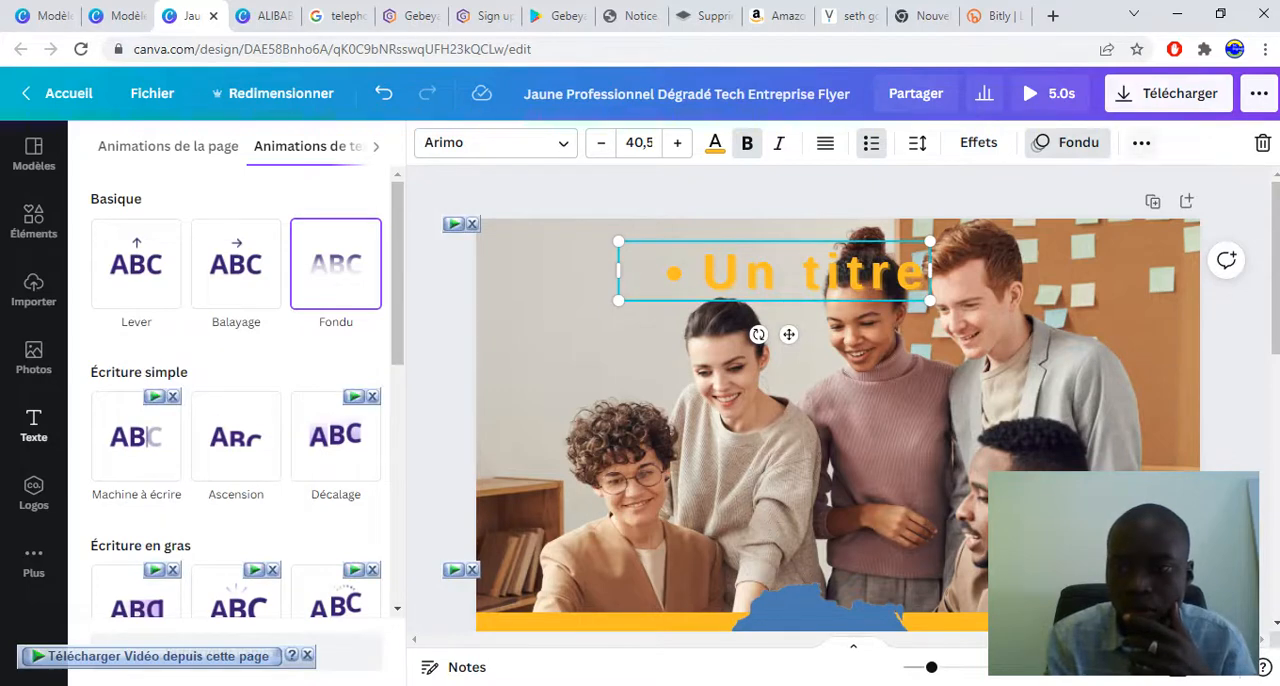
View the layering and page alignment options of the "Un titre" text, ending with the header photo selected
click(1141, 142)
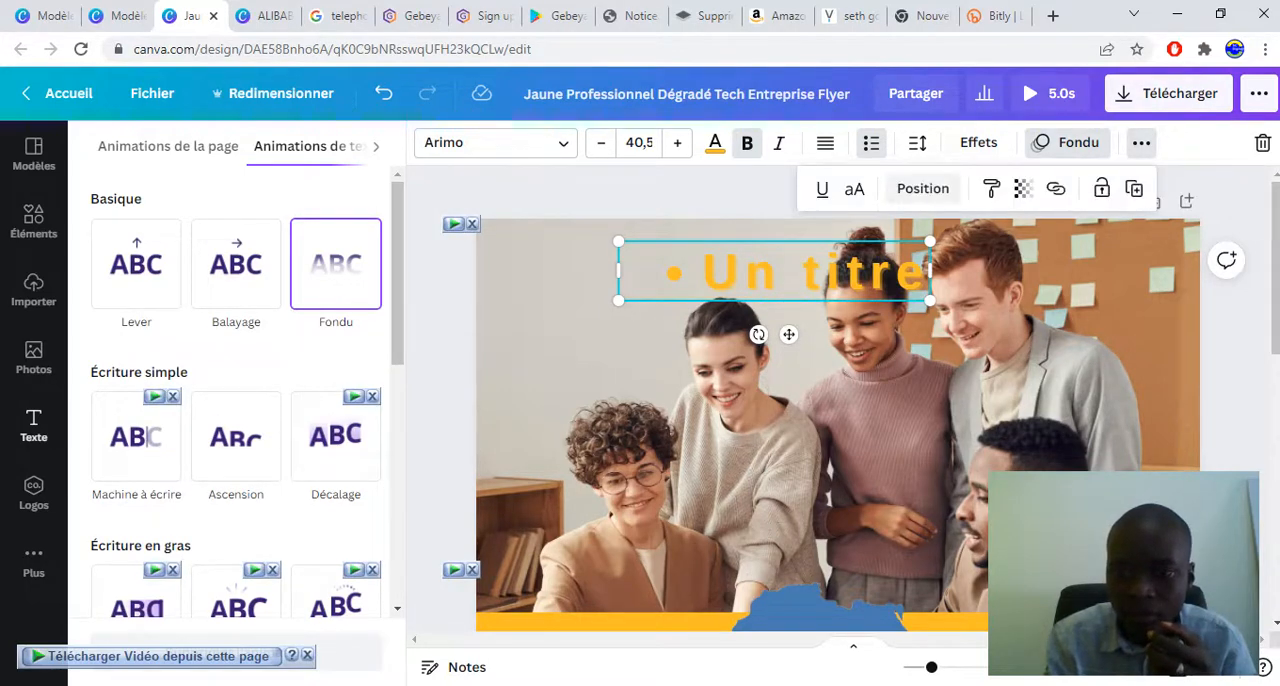
click(922, 188)
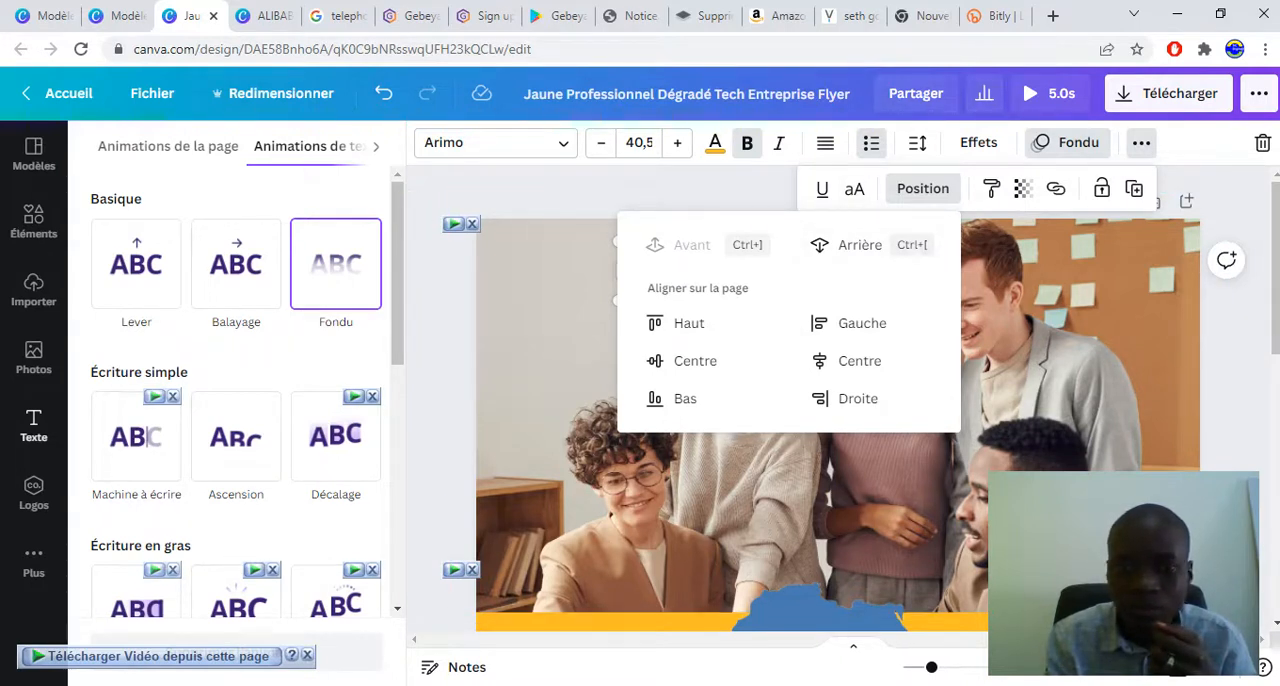
click(1040, 350)
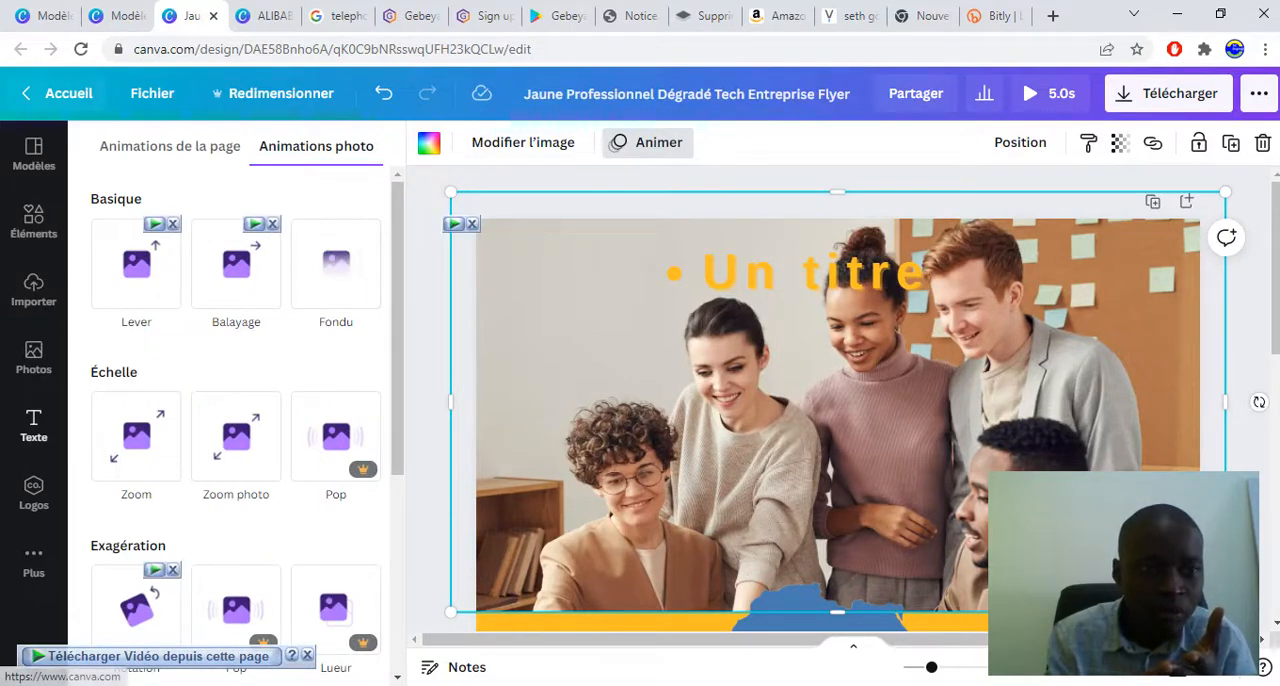
Leave the flyer for the Canva home page, look over its sections and Explorer categories, and start a content search
click(60, 93)
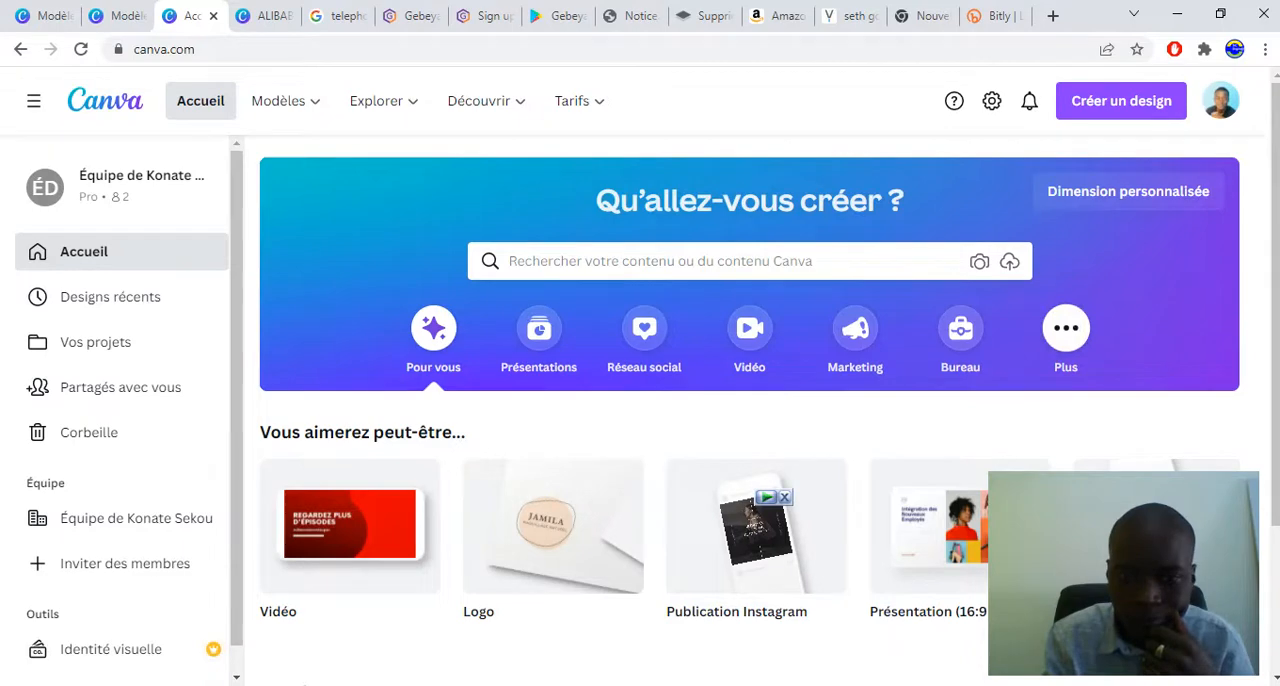
scroll(750, 400, down, 1)
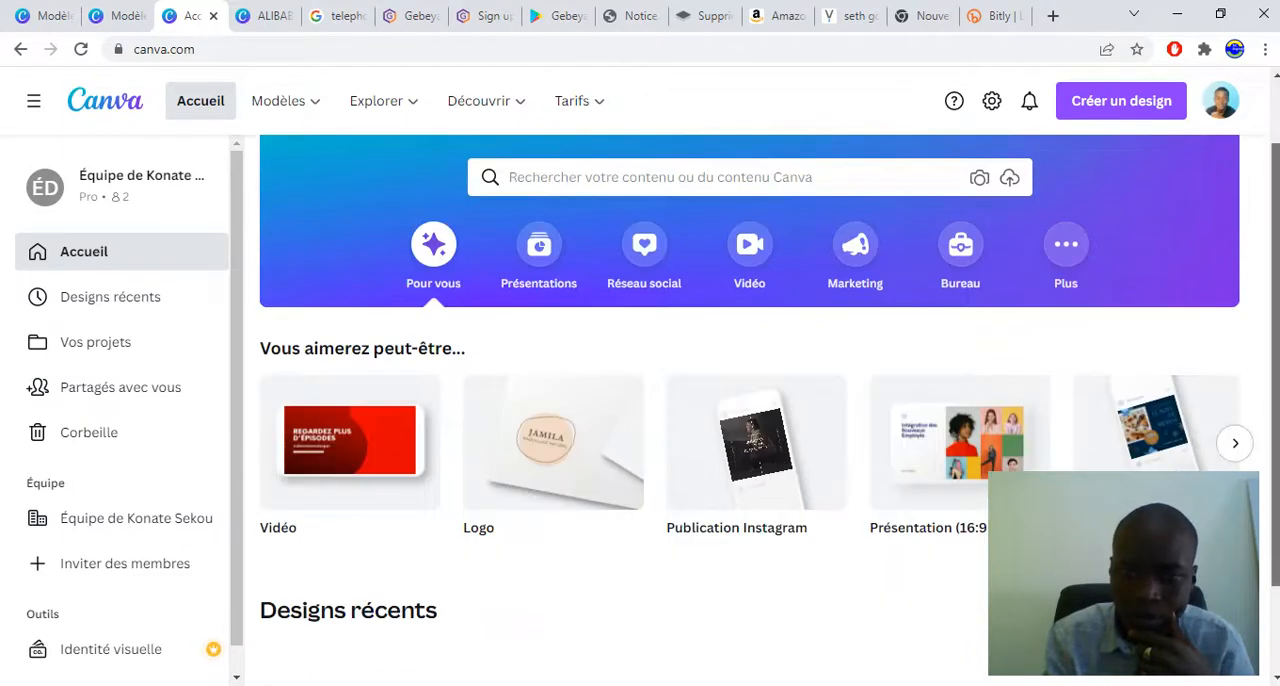
scroll(750, 400, up, 1)
mouse_move(384, 101)
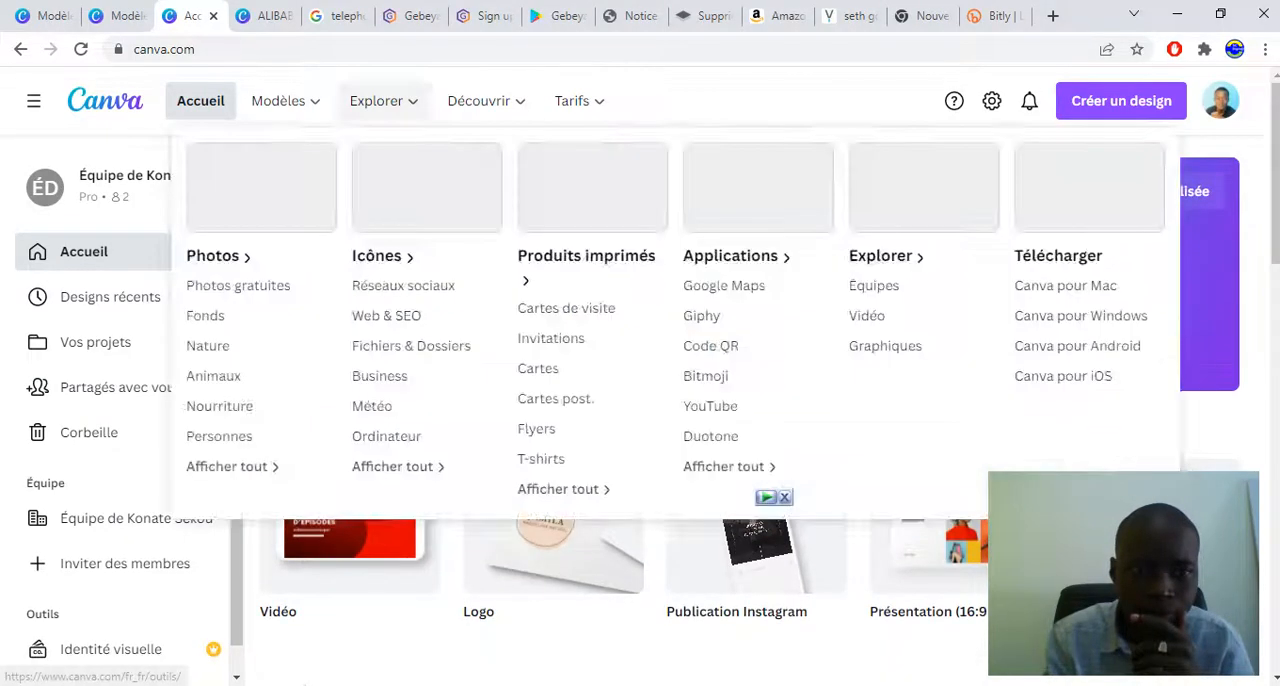
mouse_move(285, 101)
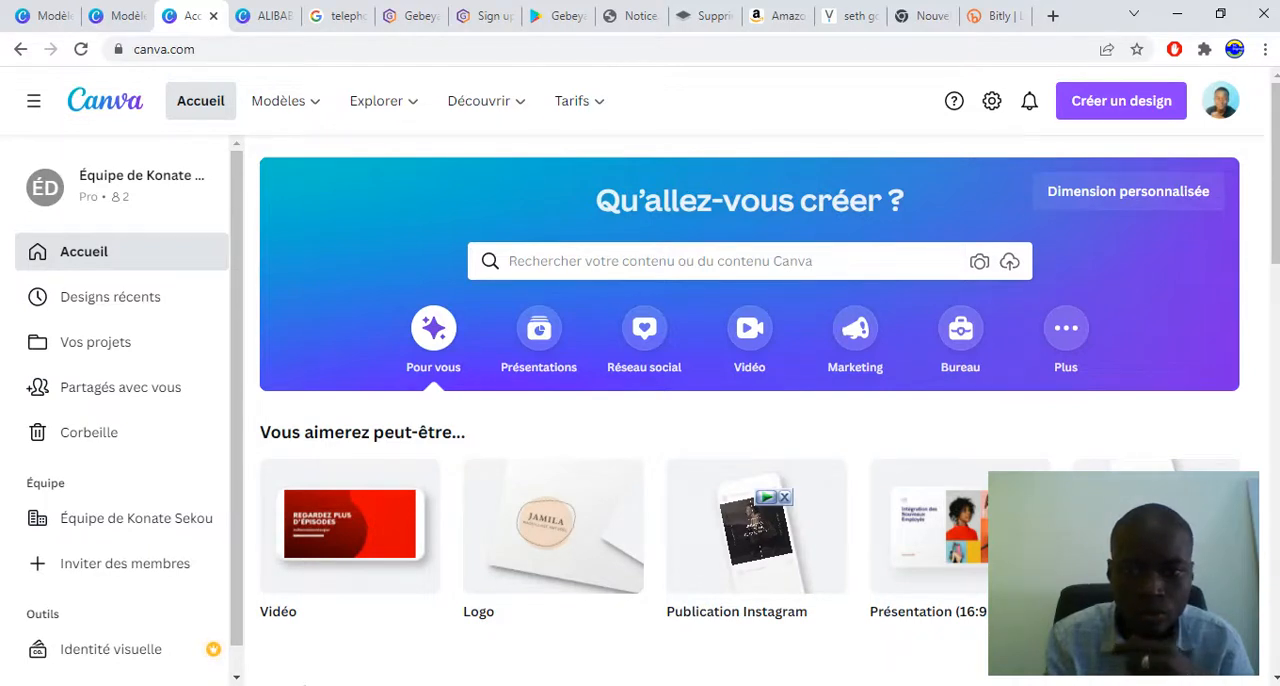
click(660, 261)
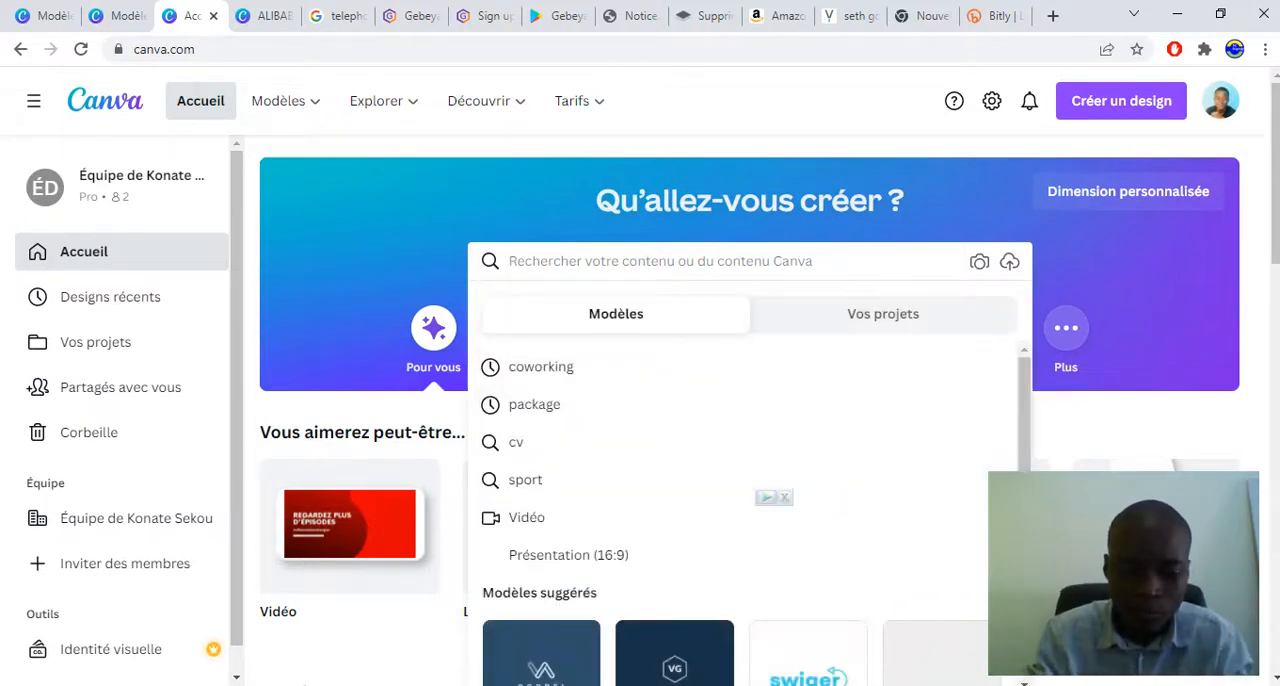
text(format)
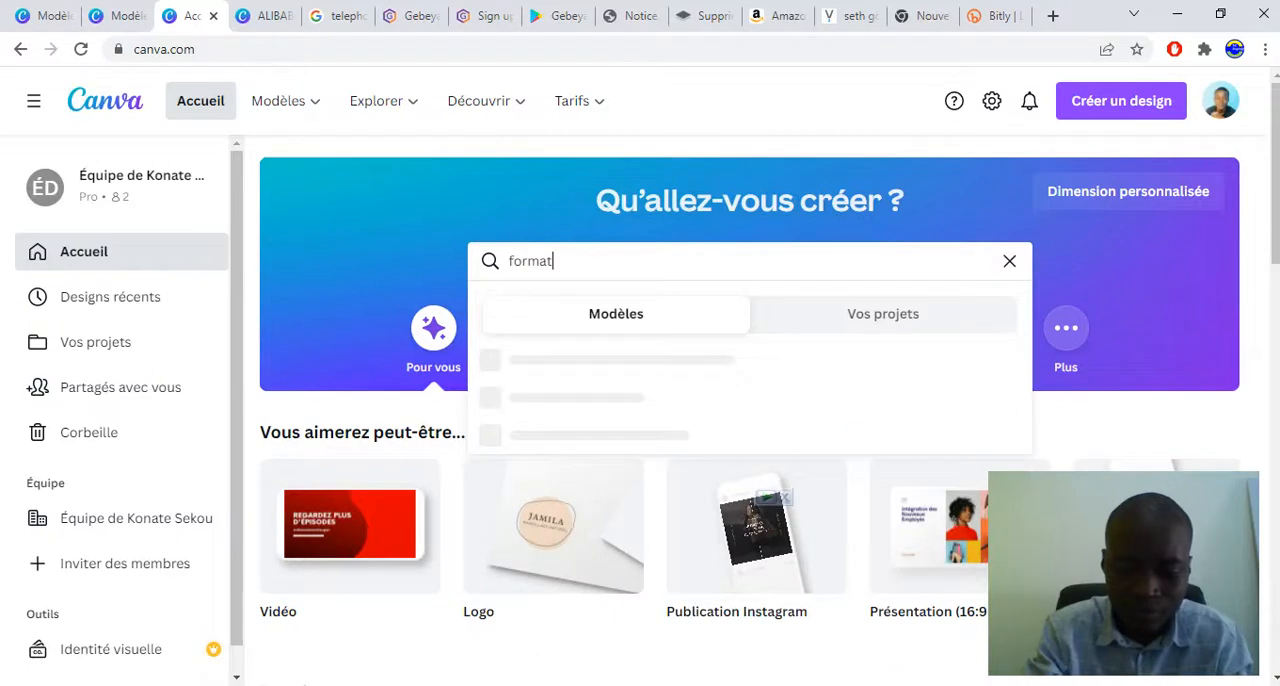
key(BackSpace)
key(BackSpace)
key(BackSpace)
key(BackSpace)
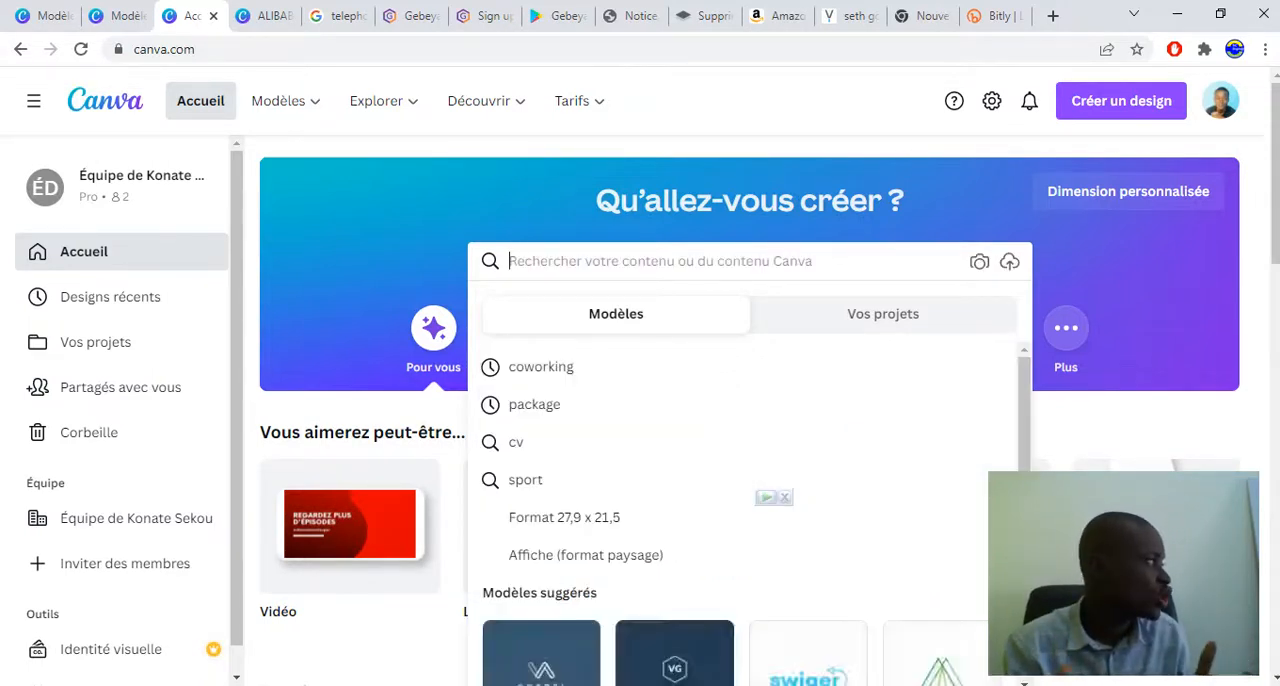
Search the Canva templates for "package"
text(packa)
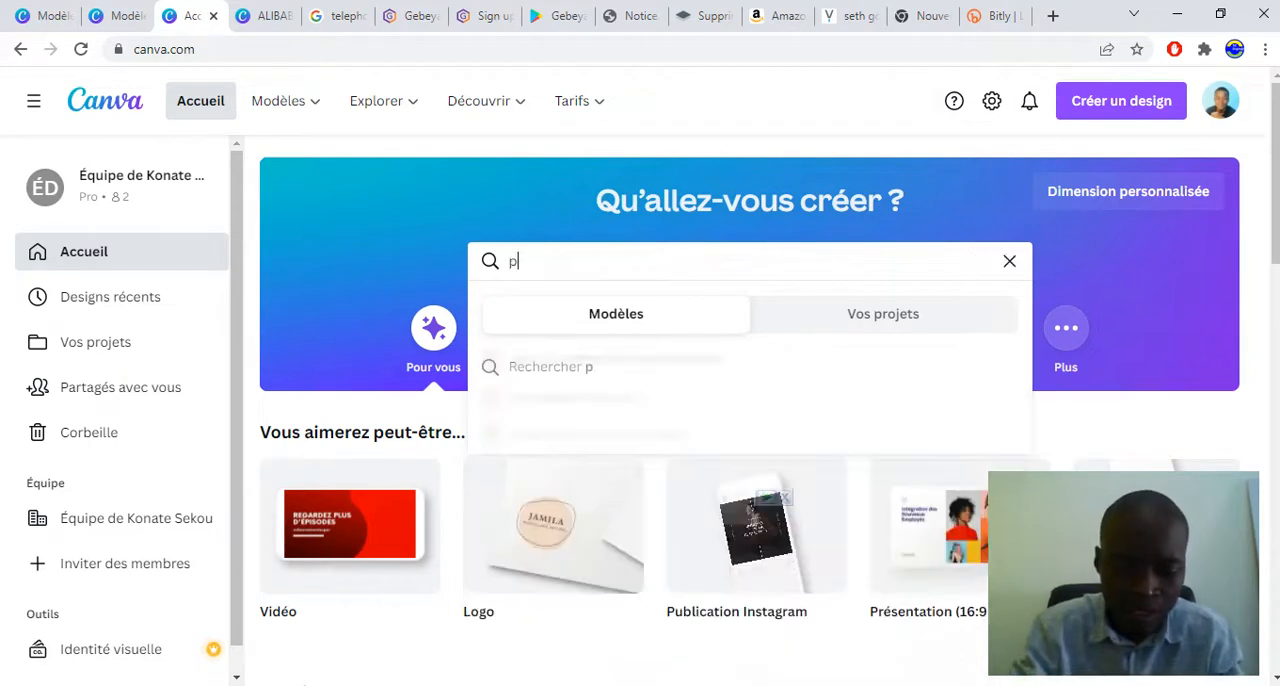
text(ge)
key(Return)
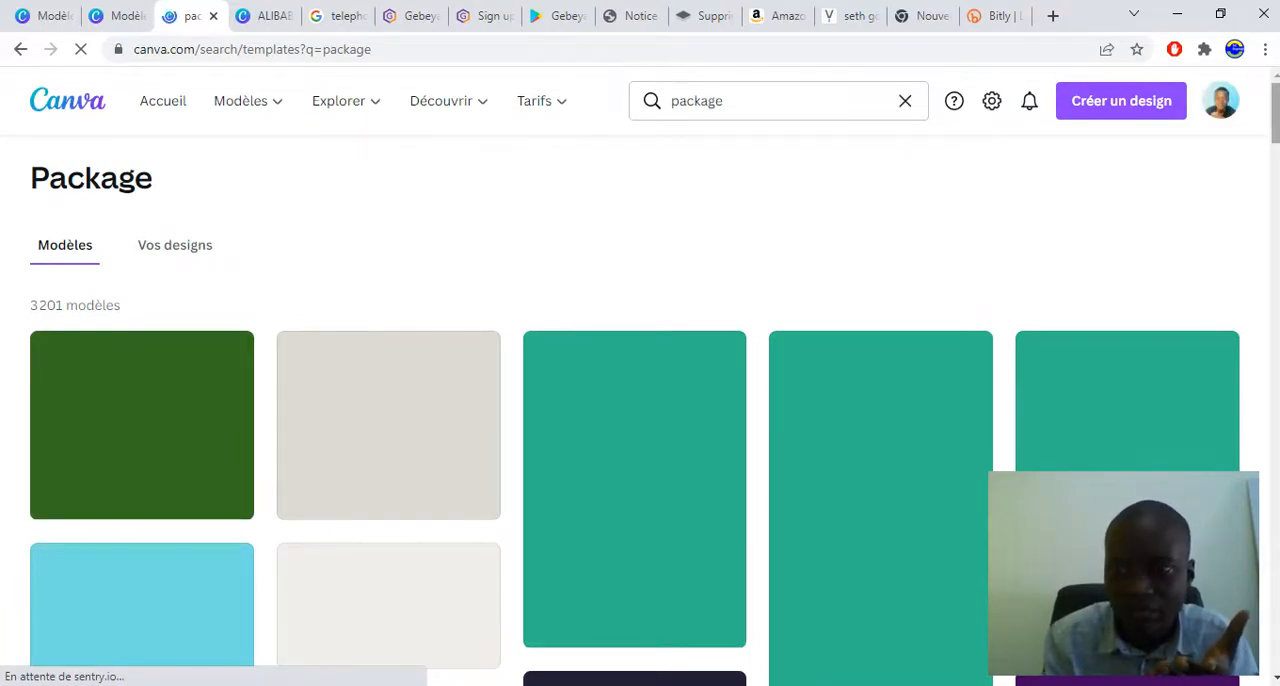
Browse the "package" template results, examining the travel, food, wedding, service and delivery designs
scroll(640, 400, down, 4)
scroll(640, 400, up, 4)
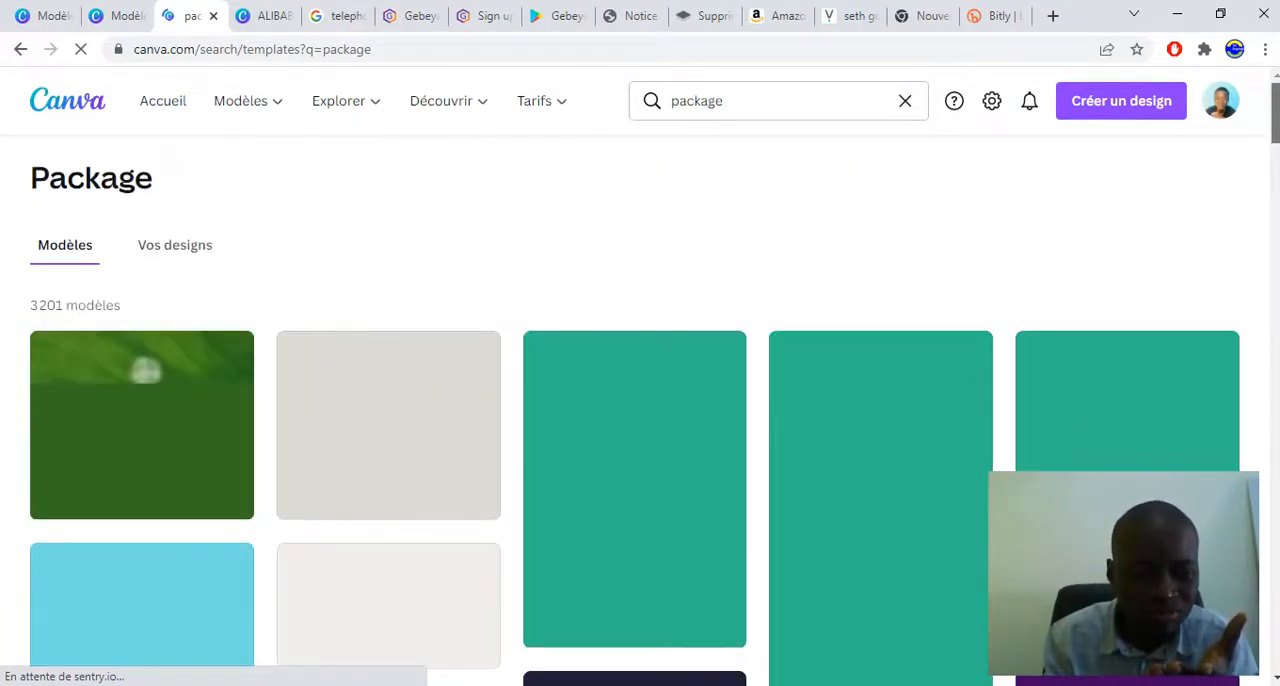
scroll(640, 400, down, 1)
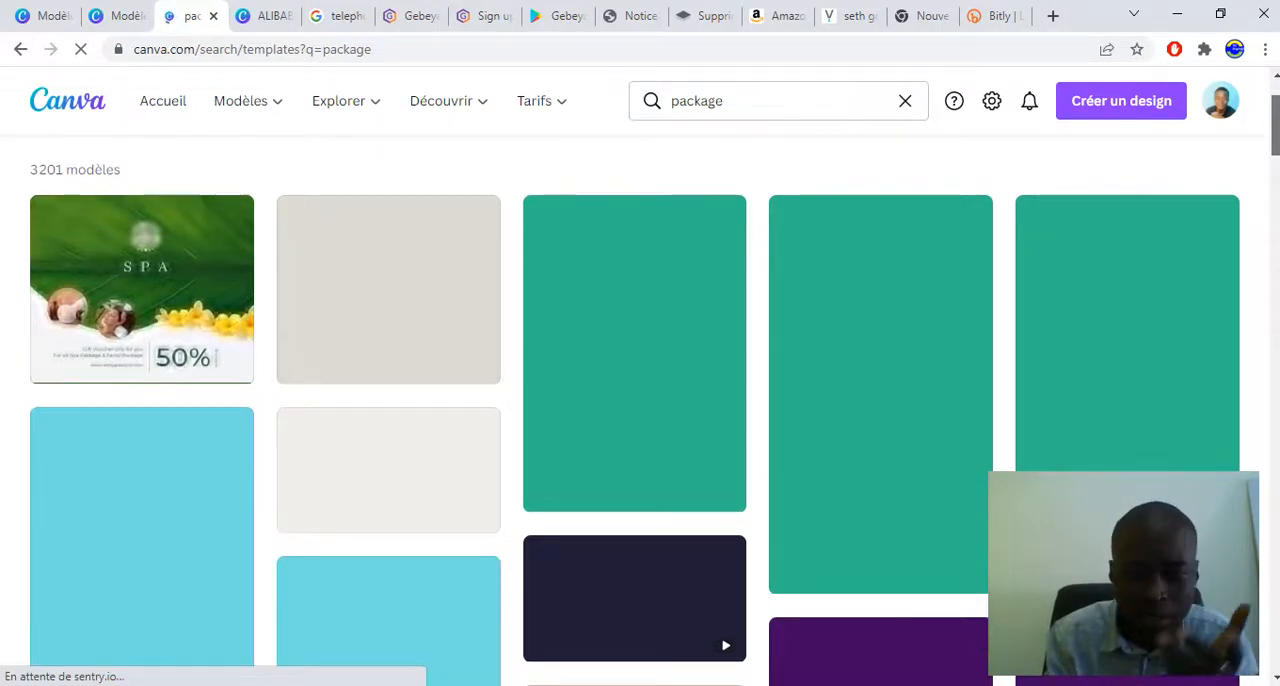
scroll(634, 410, down, 5)
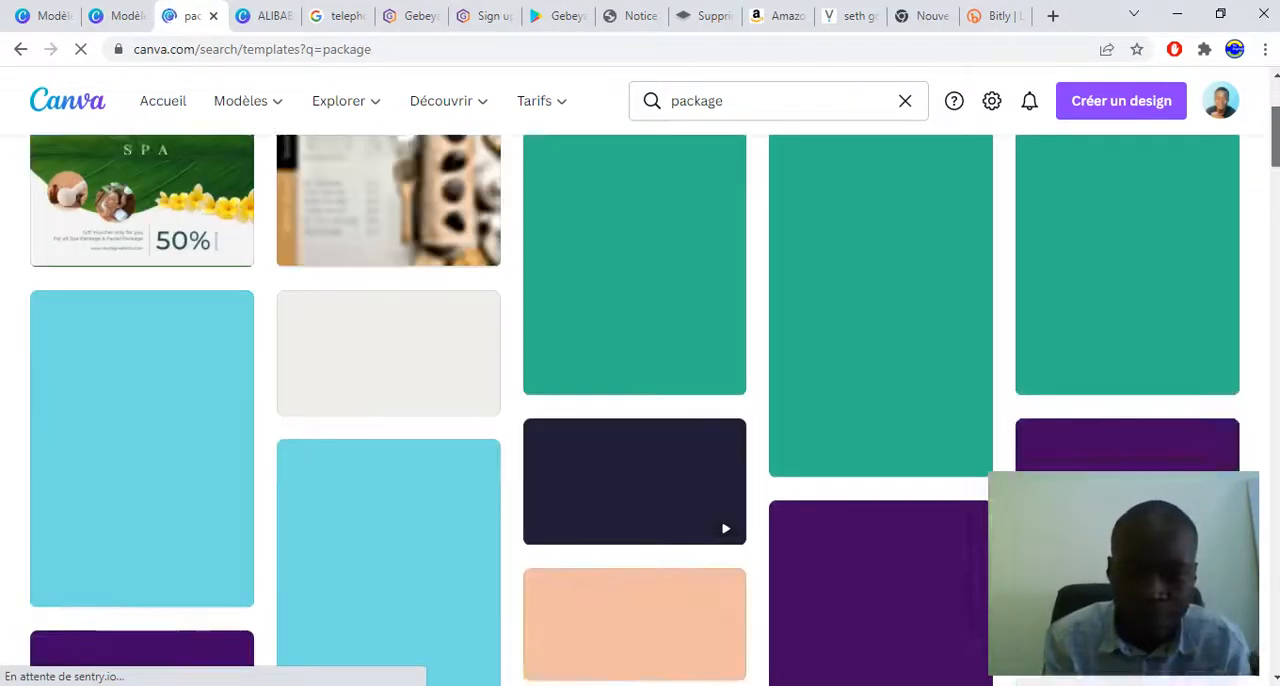
scroll(634, 410, up, 7)
scroll(634, 410, down, 6)
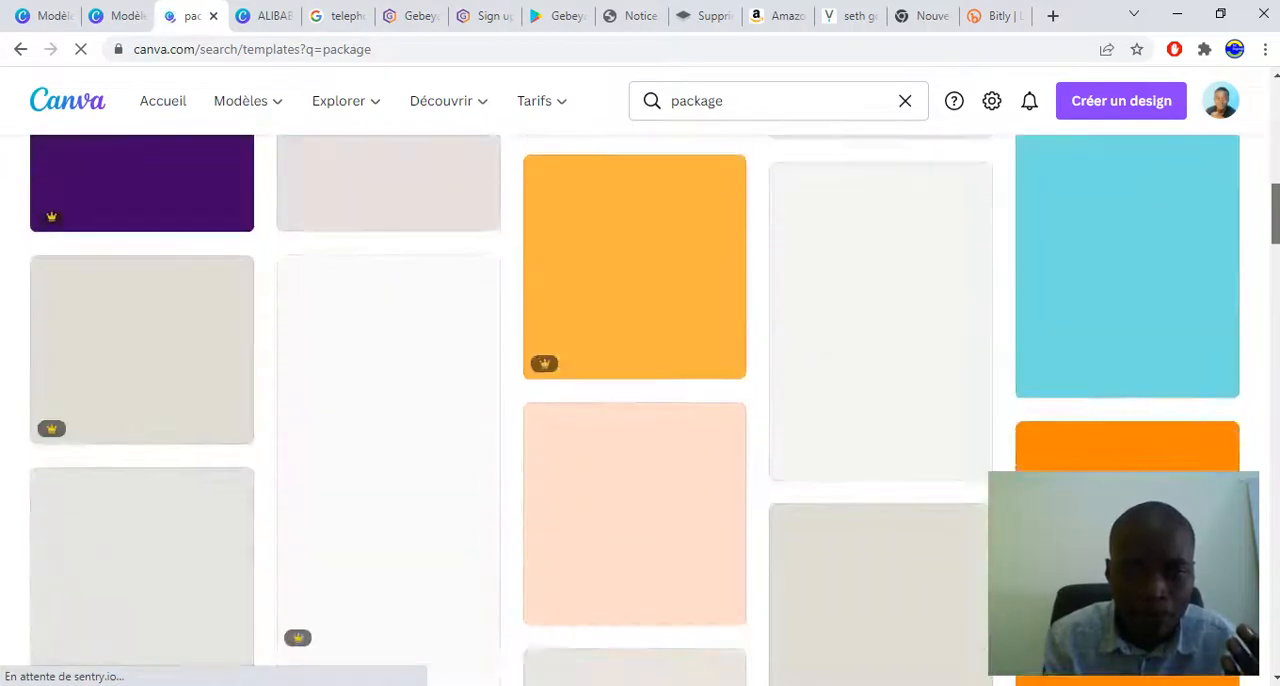
scroll(634, 410, up, 8)
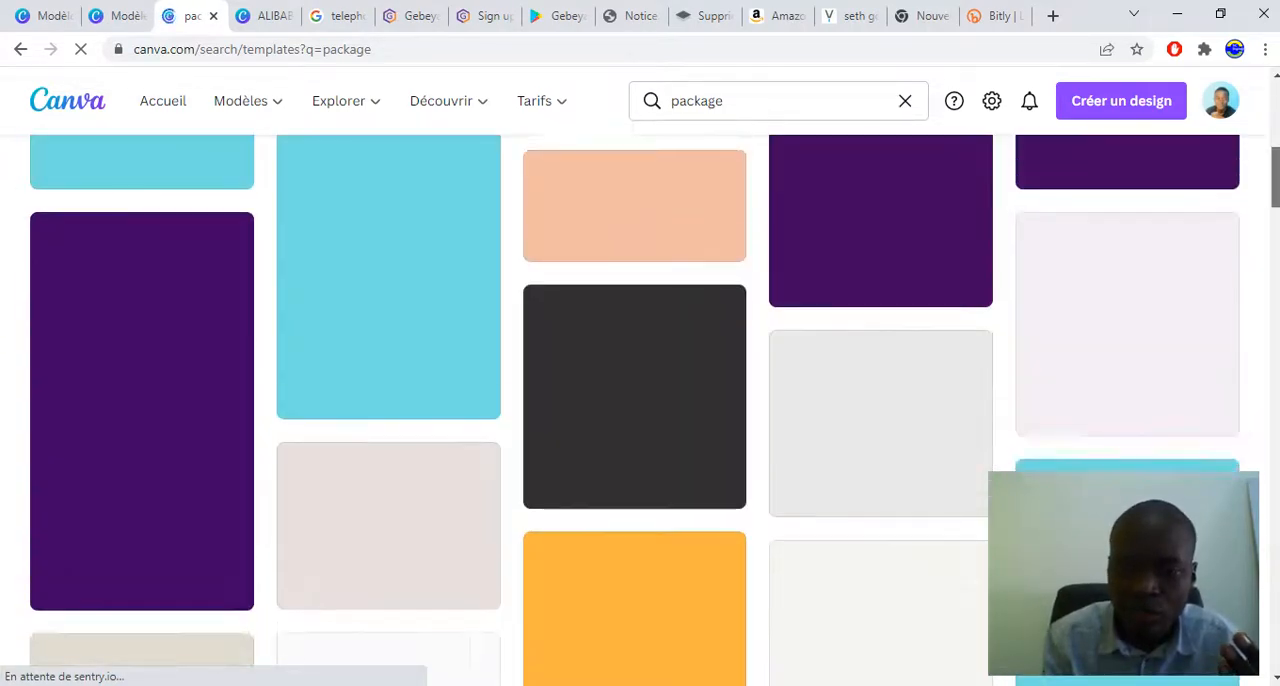
scroll(634, 410, down, 10)
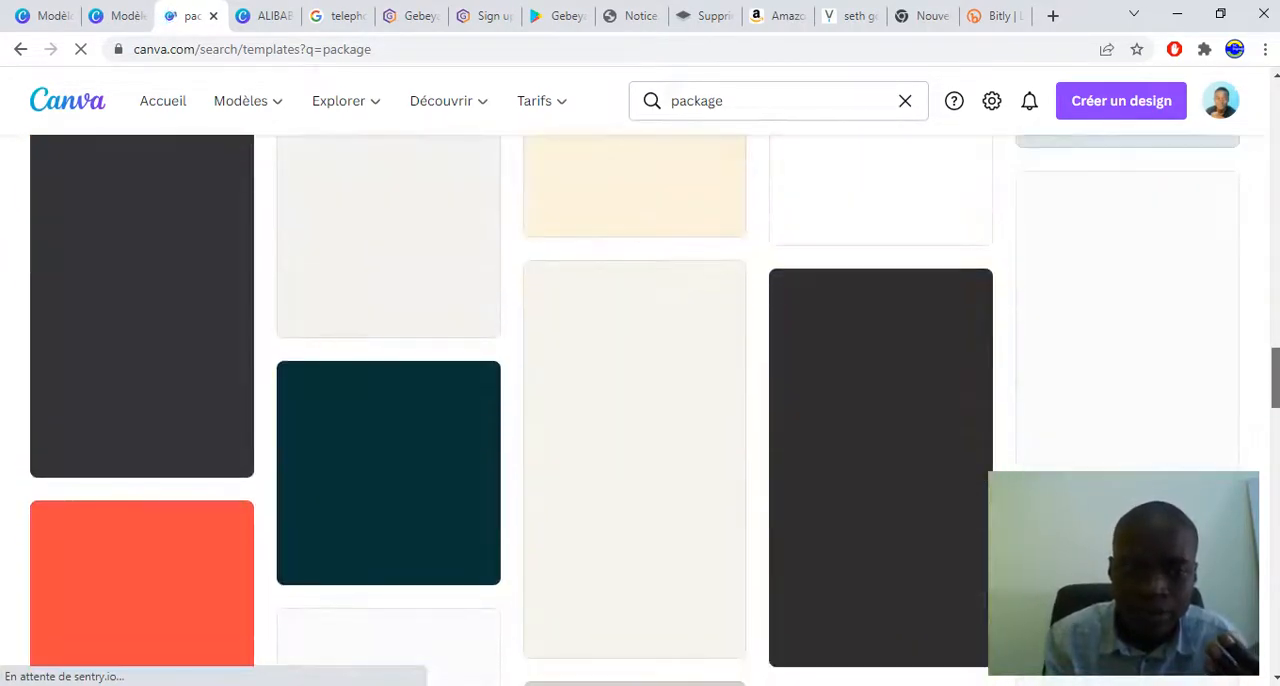
scroll(634, 410, up, 4)
scroll(634, 410, up, 3)
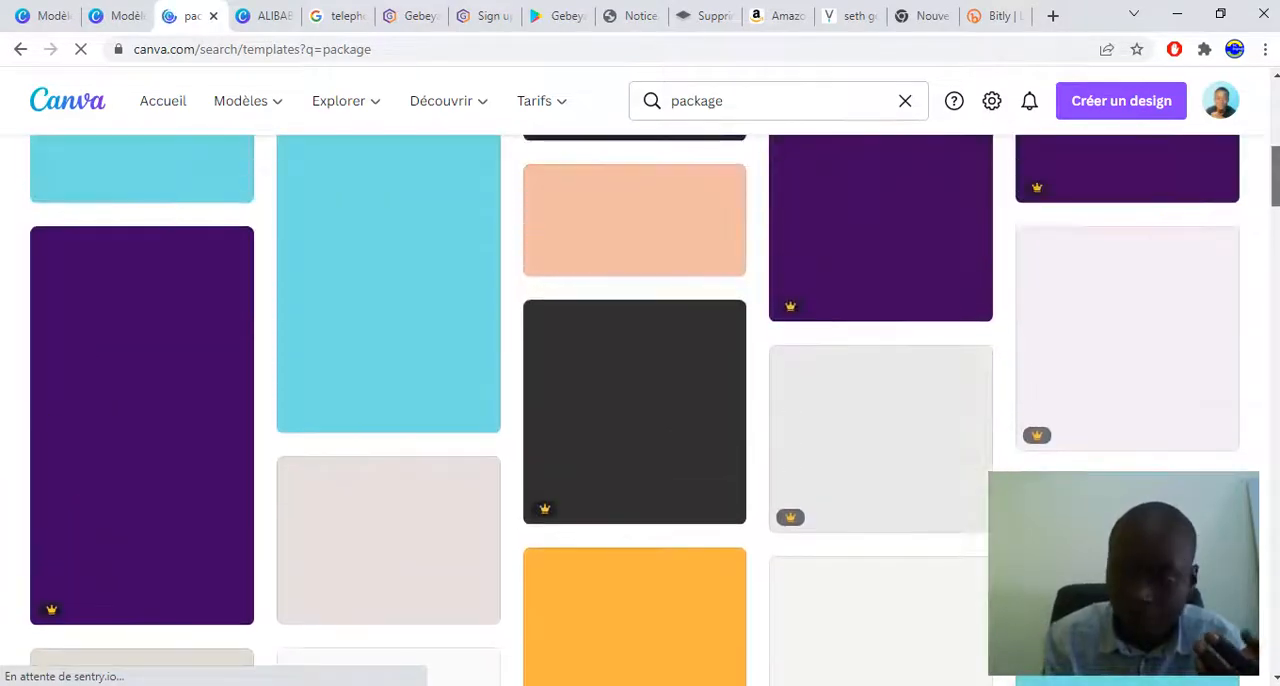
scroll(634, 410, up, 6)
scroll(634, 410, down, 3)
scroll(634, 410, down, 3)
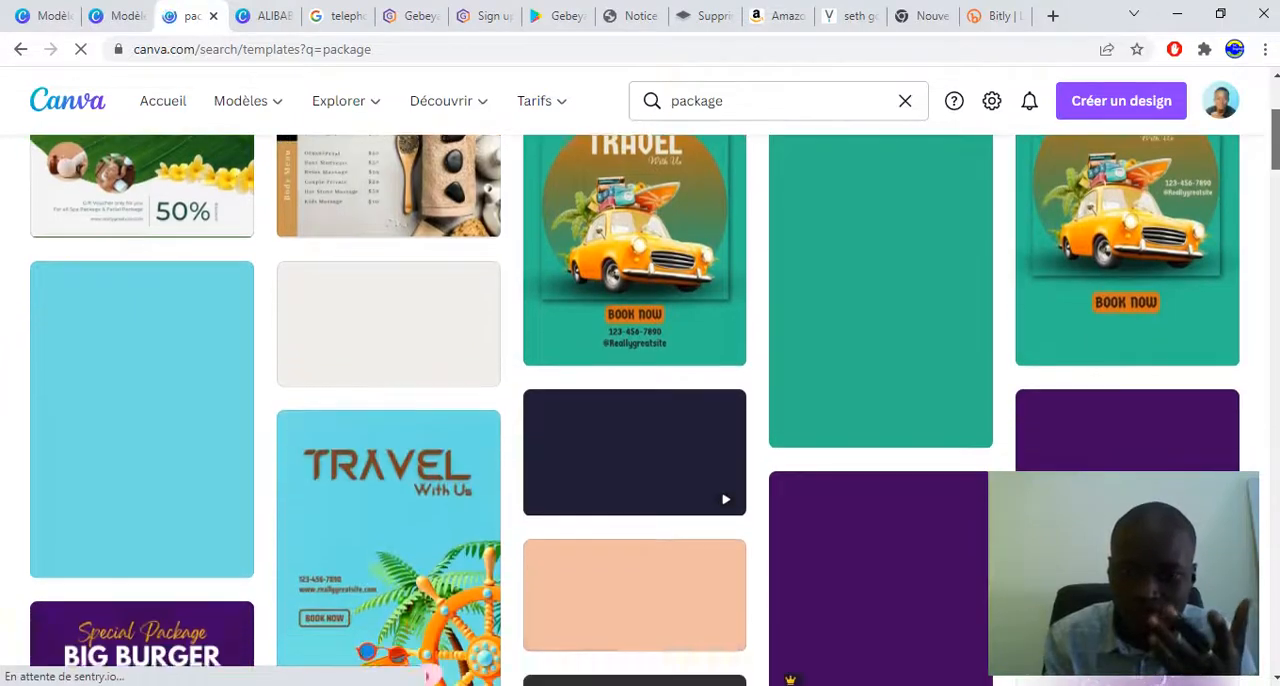
scroll(634, 410, down, 4)
scroll(634, 410, up, 2)
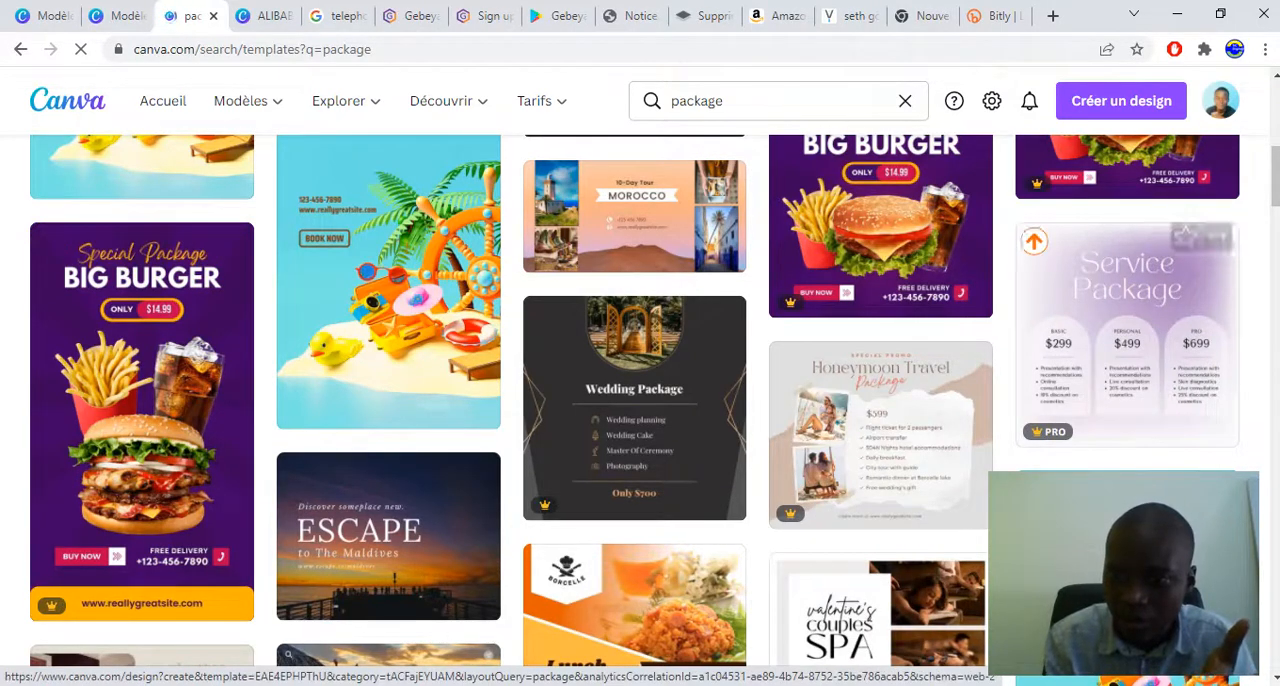
scroll(636, 400, down, 10)
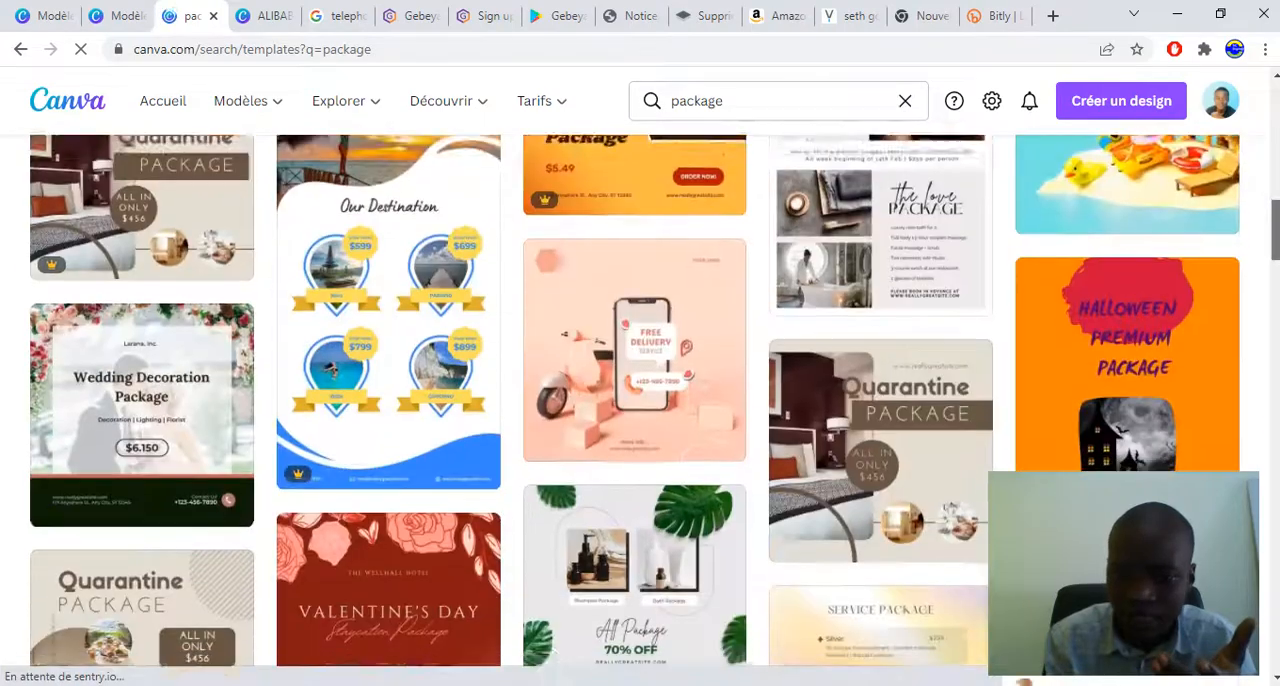
scroll(634, 300, down, 2)
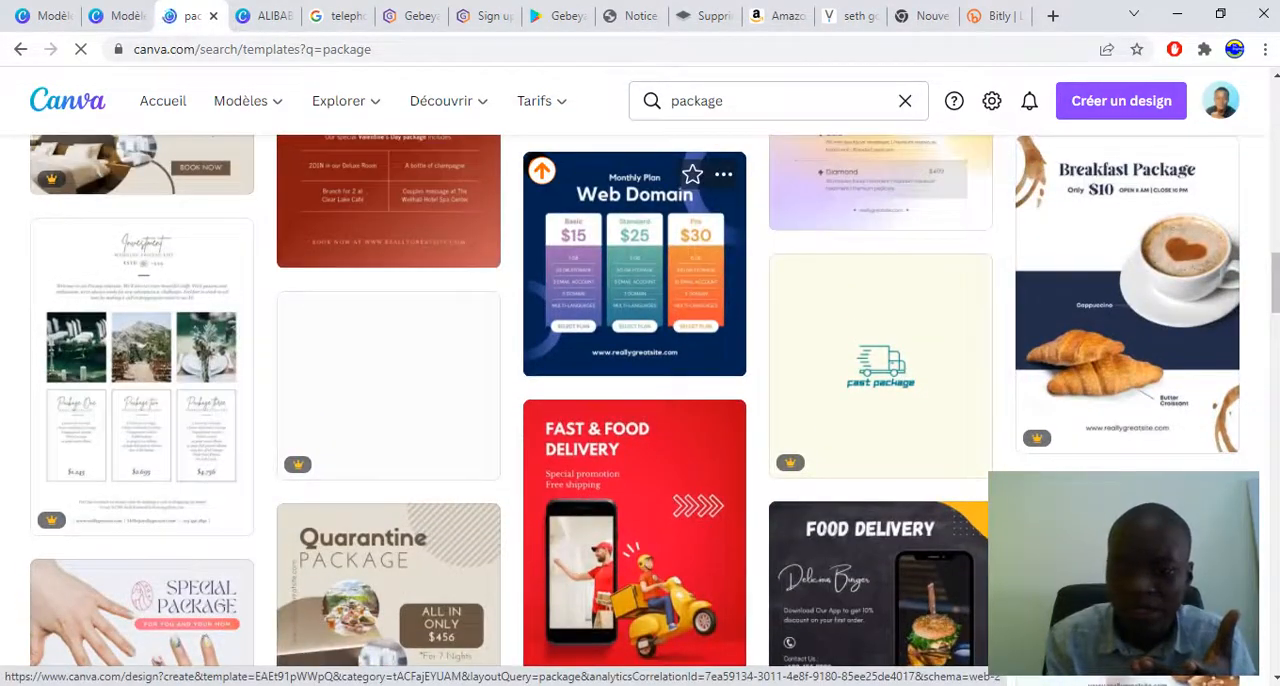
scroll(634, 300, down, 5)
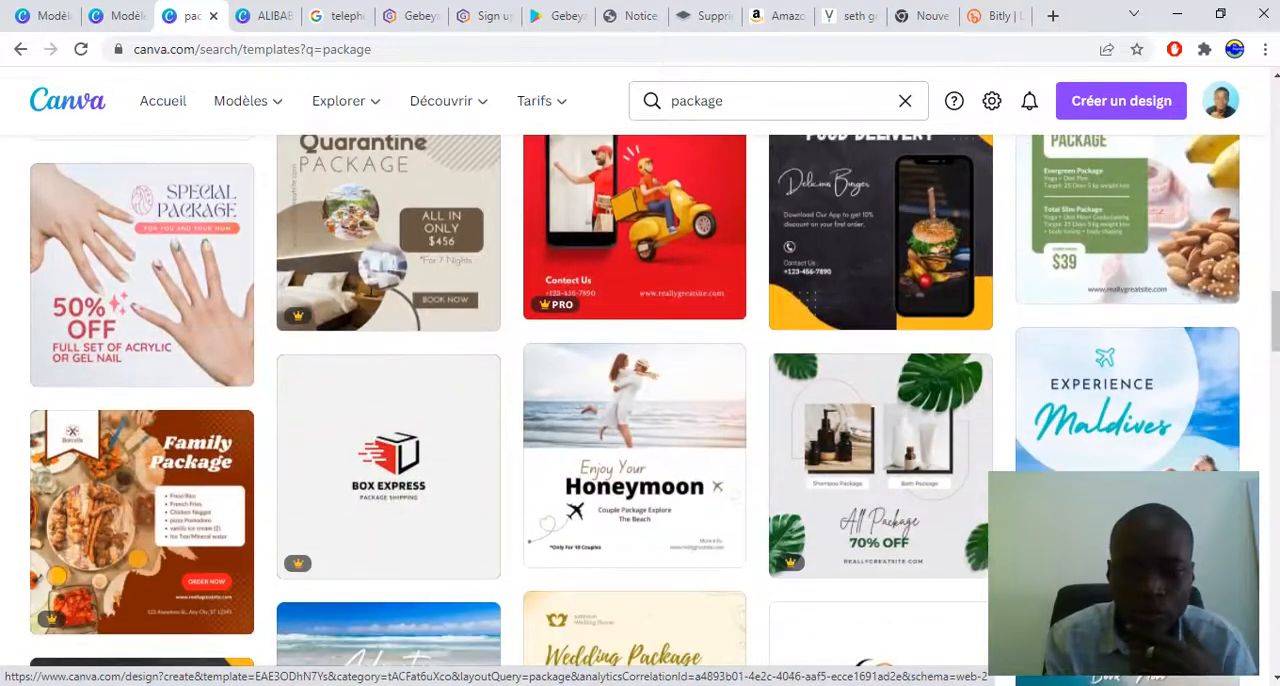